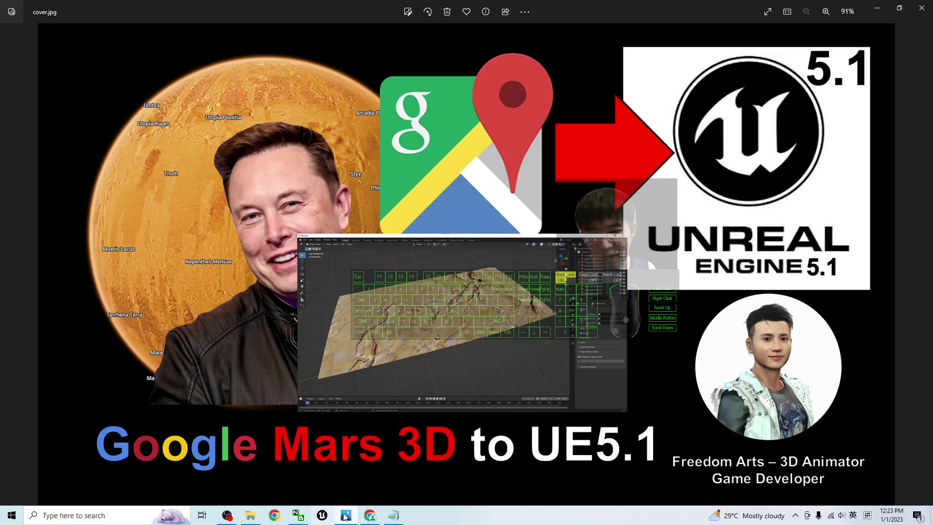
Switch from the cover.jpg image to the Chrome window showing Google Maps' Mars globe.
mouse_move(374, 518)
click(388, 479)
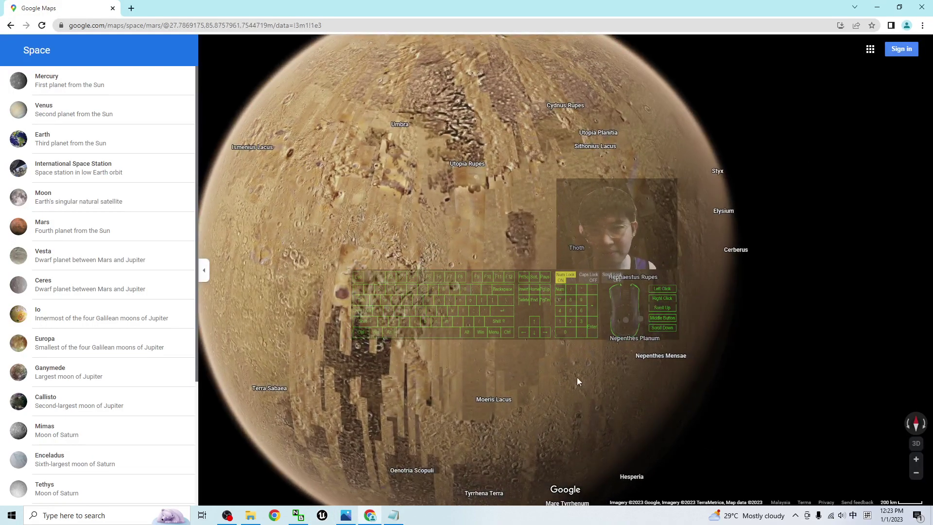
Pan and zoom into the Mars globe, tilting a large crater into 3D.
drag(577, 375, 475, 347)
scroll(481, 270, up, 3)
scroll(482, 275, up, 5)
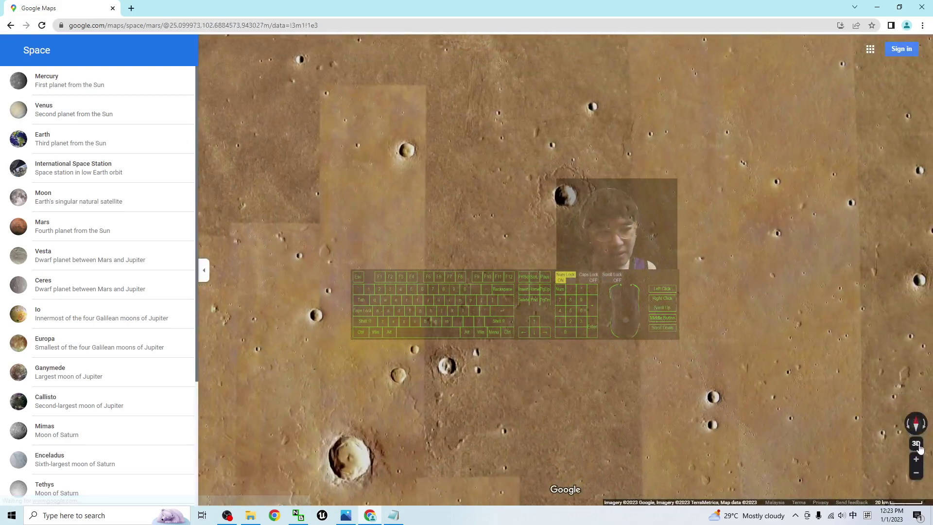
click(916, 444)
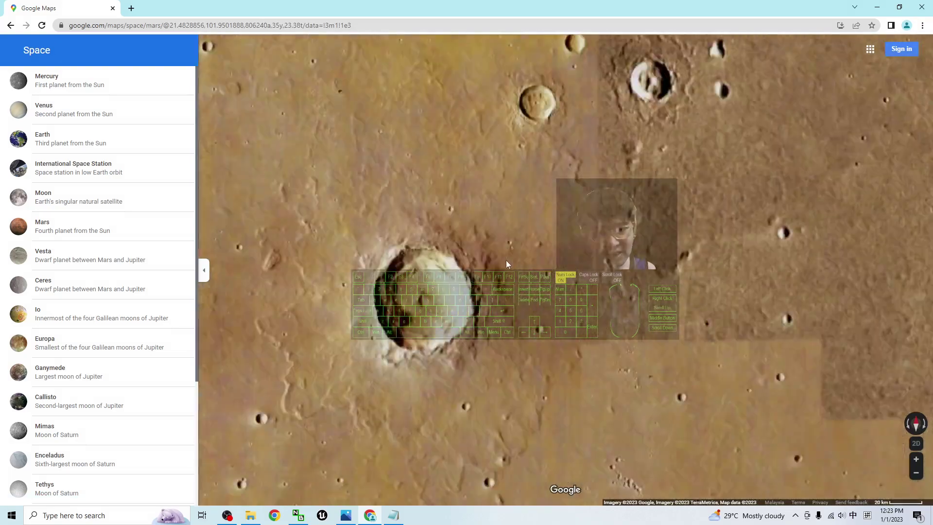
Toggle the crater between 3D perspective and top-down, then zoom back out.
scroll(506, 264, up, 3)
click(917, 444)
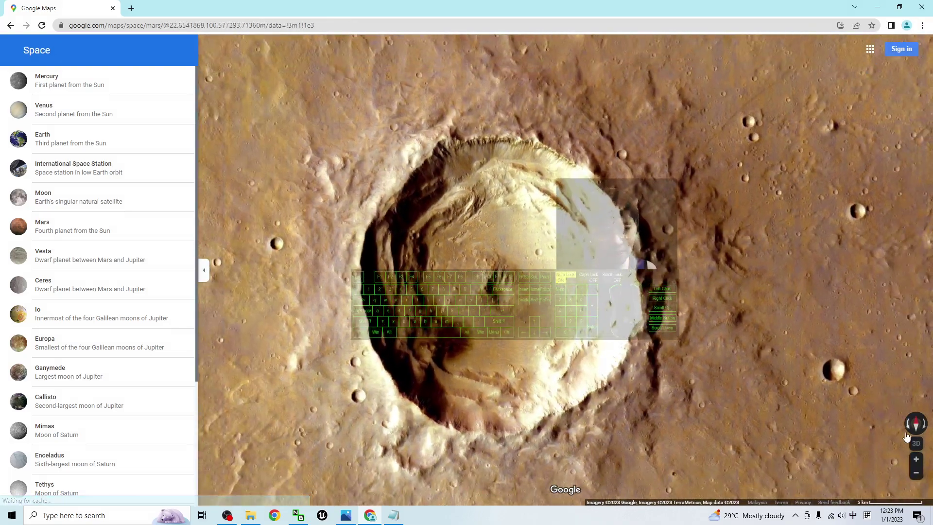
click(916, 443)
click(916, 444)
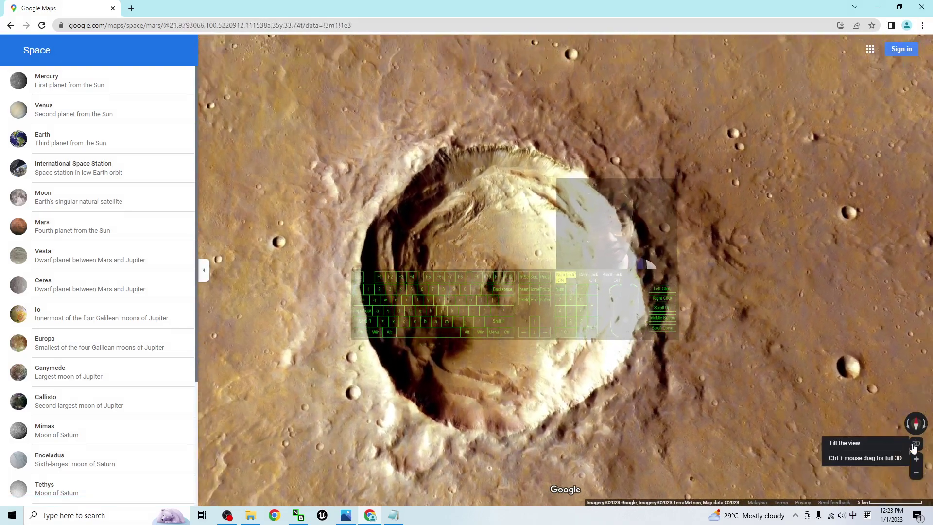
scroll(563, 213, down, 5)
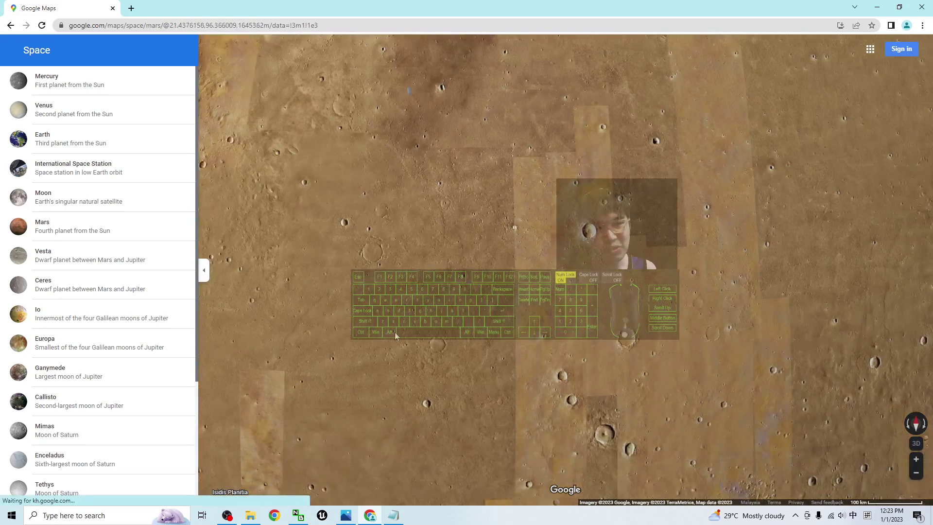
Pan to the plains near Thoth, then bring up and hide the cover image viewer.
drag(656, 87, 536, 274)
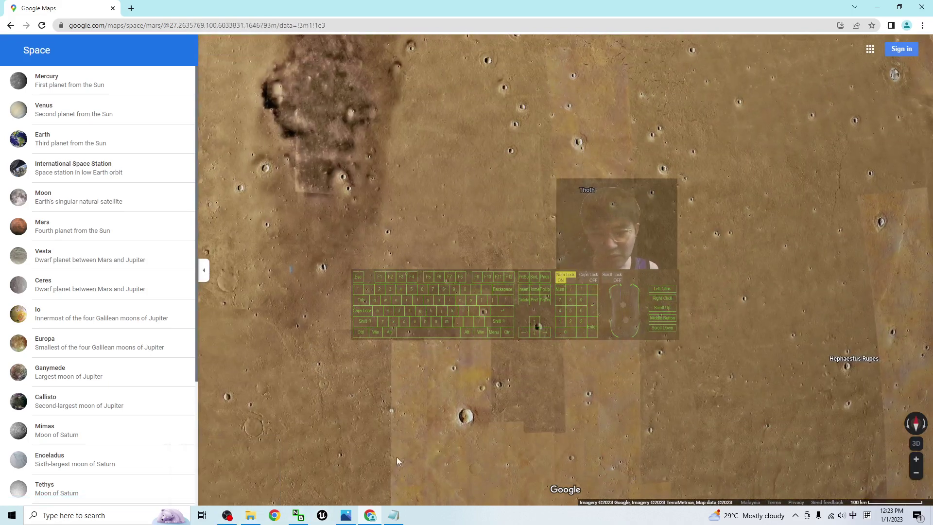
click(345, 516)
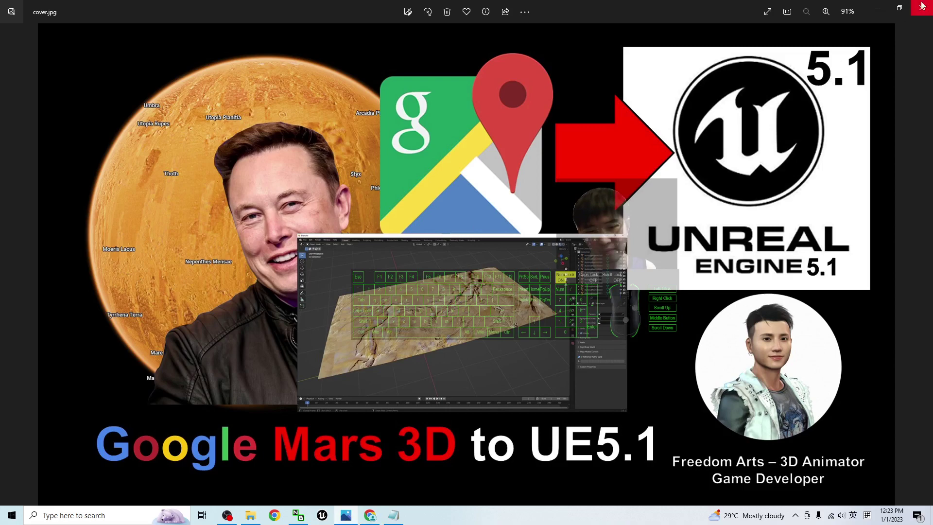
click(880, 8)
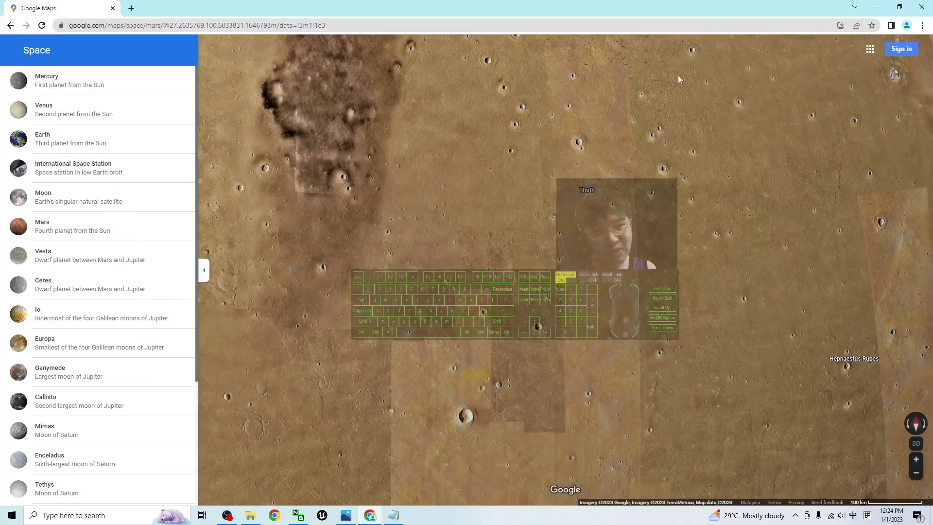
Minimize the Maps and tutorial windows and select the Google Drive link in the notes.
click(878, 7)
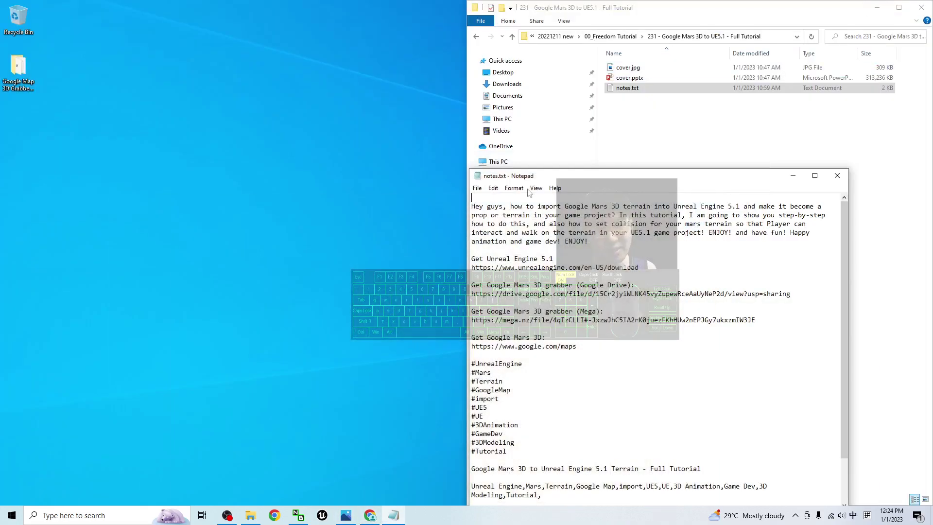
click(878, 14)
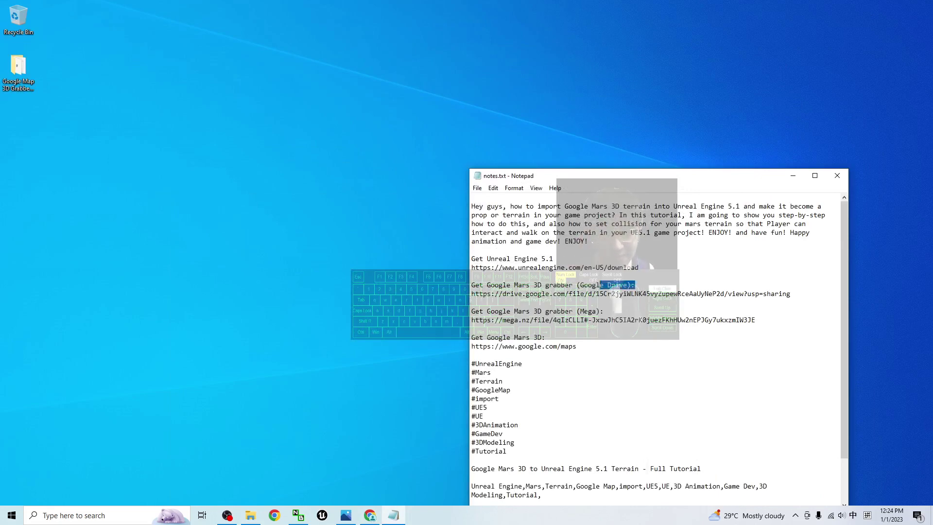
drag(471, 293, 817, 305)
click(24, 77)
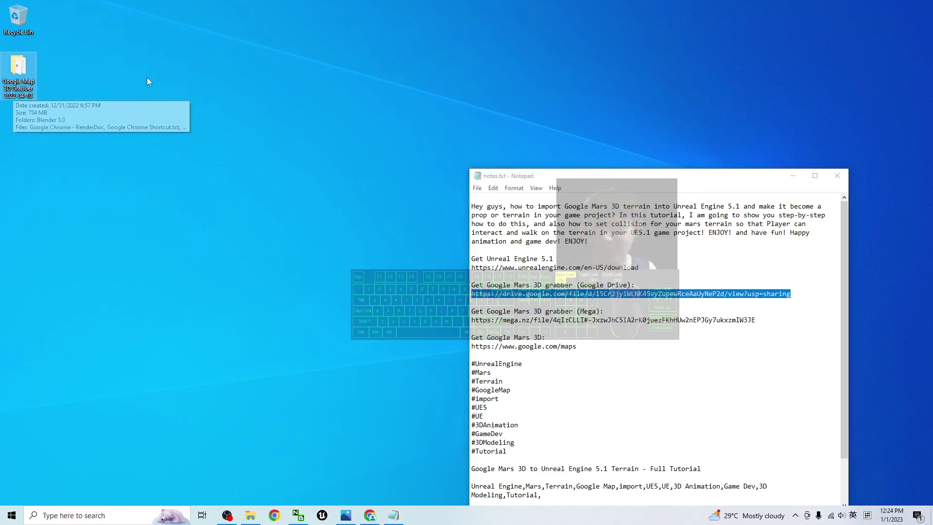
click(253, 103)
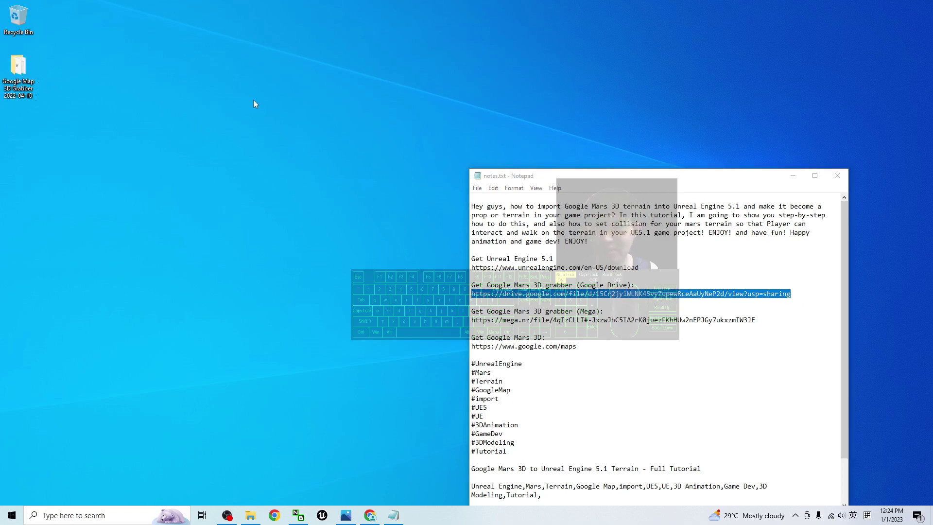
Open the Google Map 3D Grabber folder from the desktop and move its window over the notes.
double_click(19, 68)
click(495, 139)
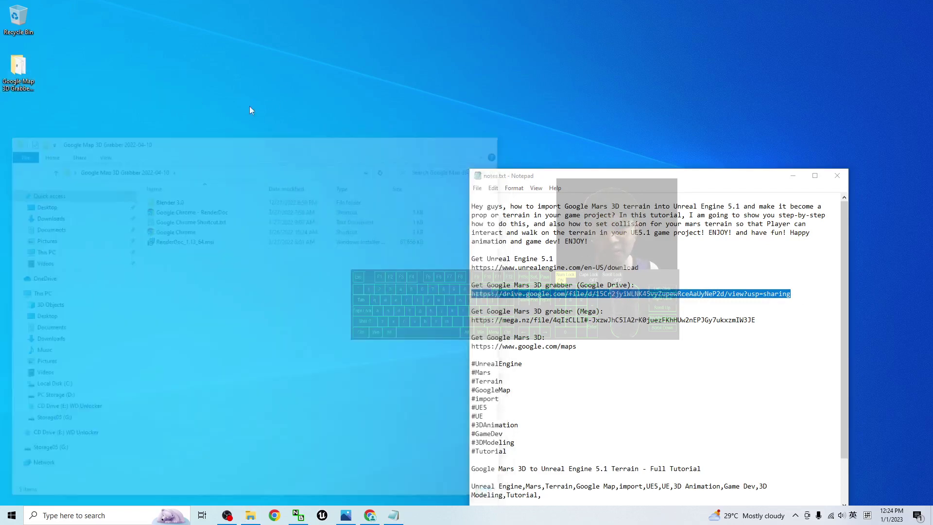
double_click(19, 68)
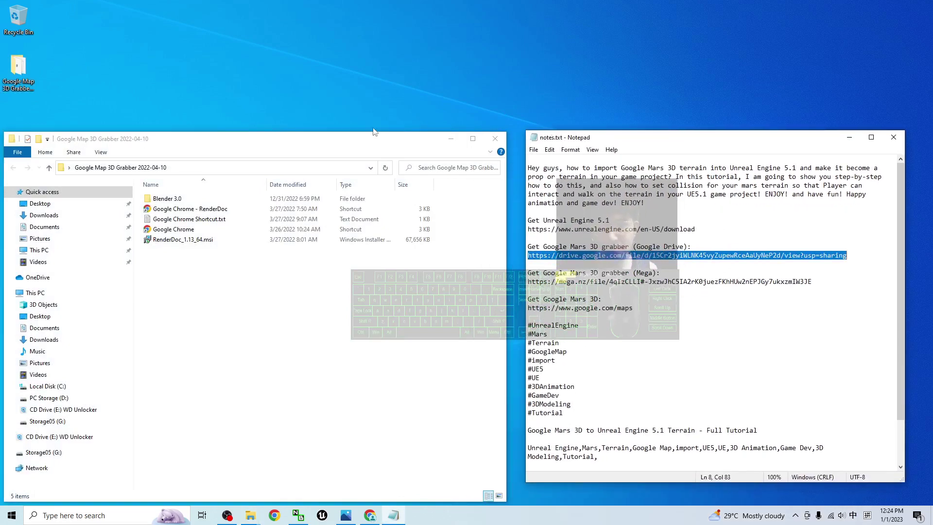
drag(234, 145, 270, 121)
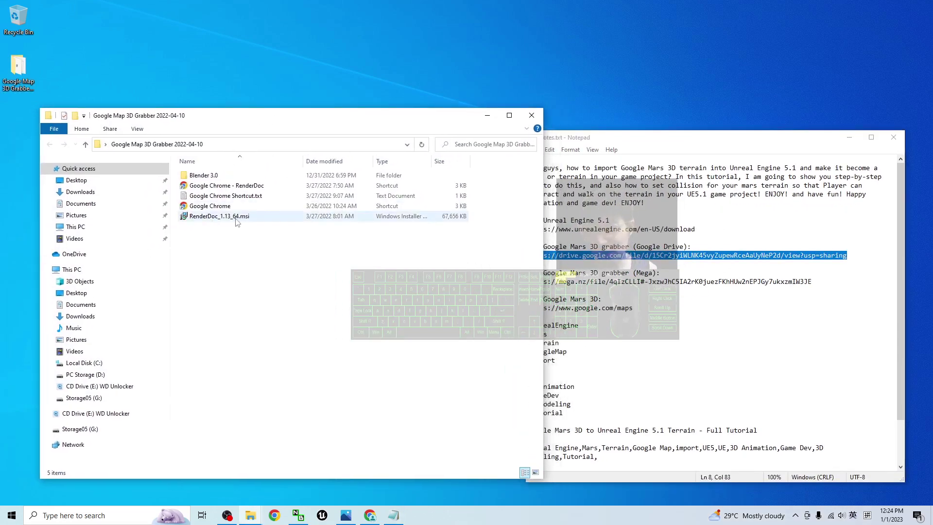
Browse the folder's RenderDoc_1.13_64.msi, Chrome shortcuts and Blender 3.0 folder.
click(218, 218)
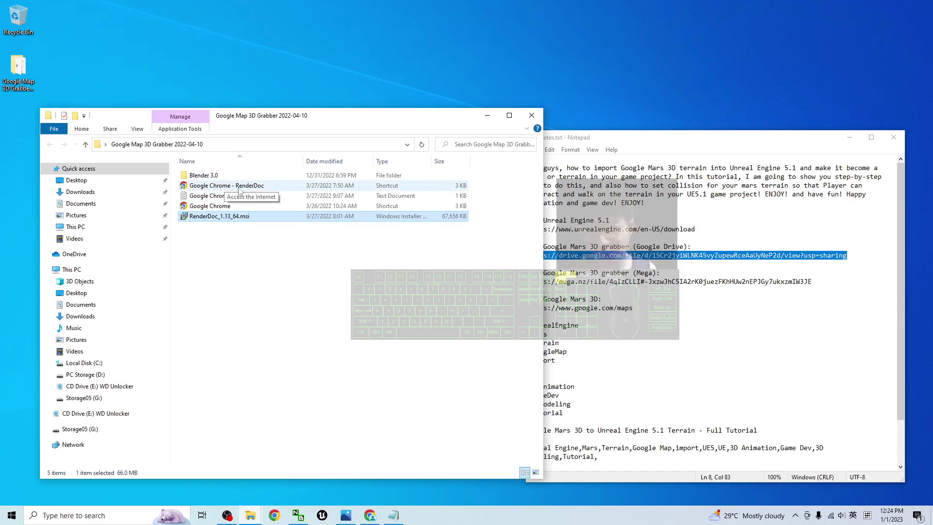
click(224, 207)
click(225, 189)
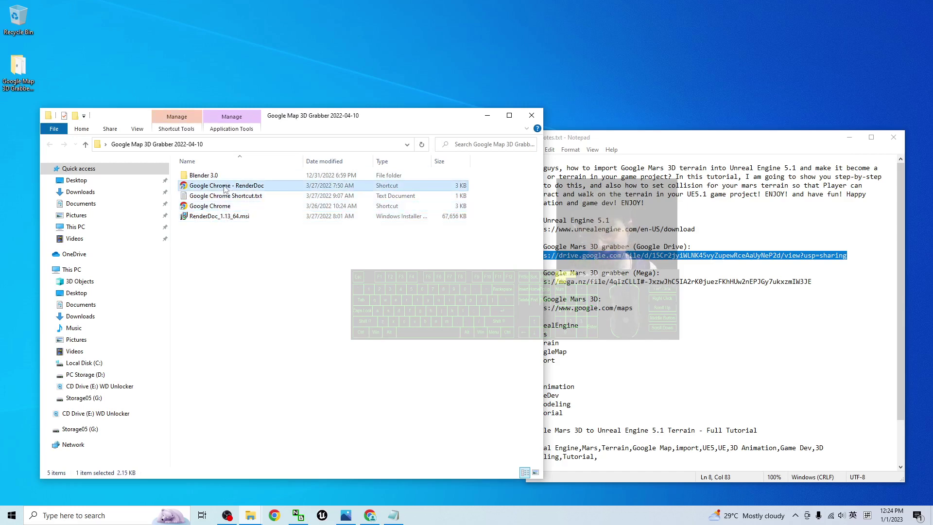
click(225, 177)
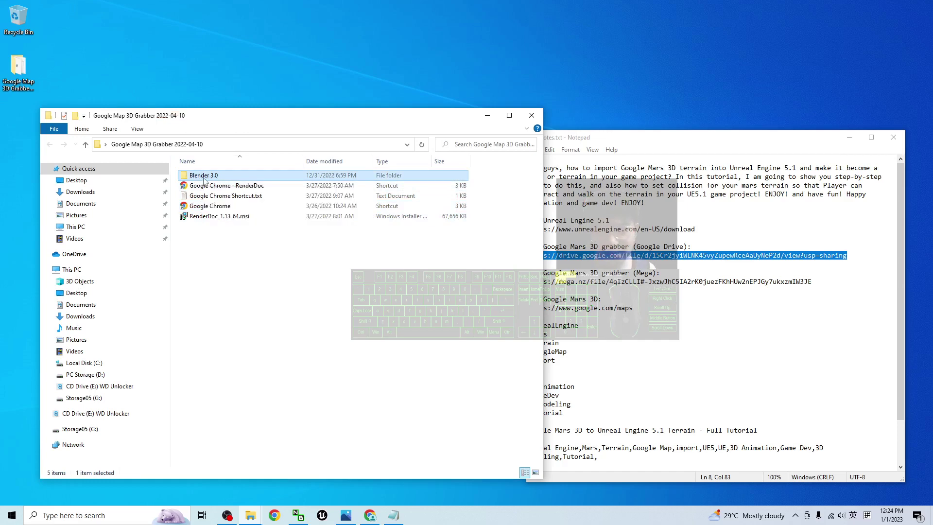
double_click(203, 176)
click(156, 145)
Close the Chrome window from the taskbar.
click(364, 500)
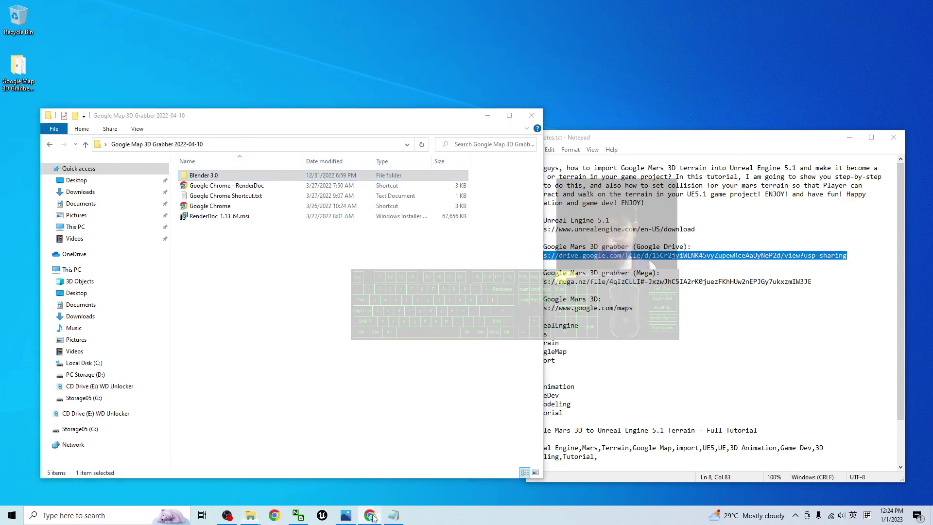
right_click(371, 517)
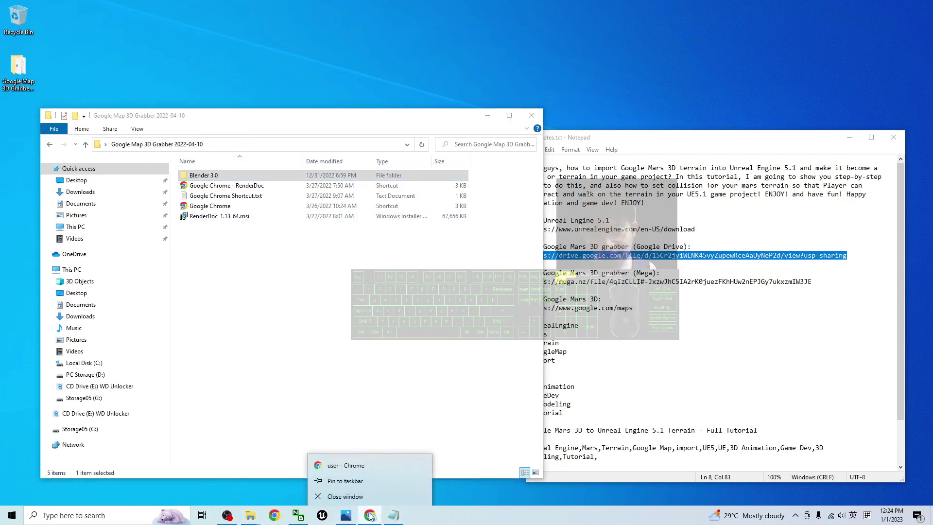
click(357, 495)
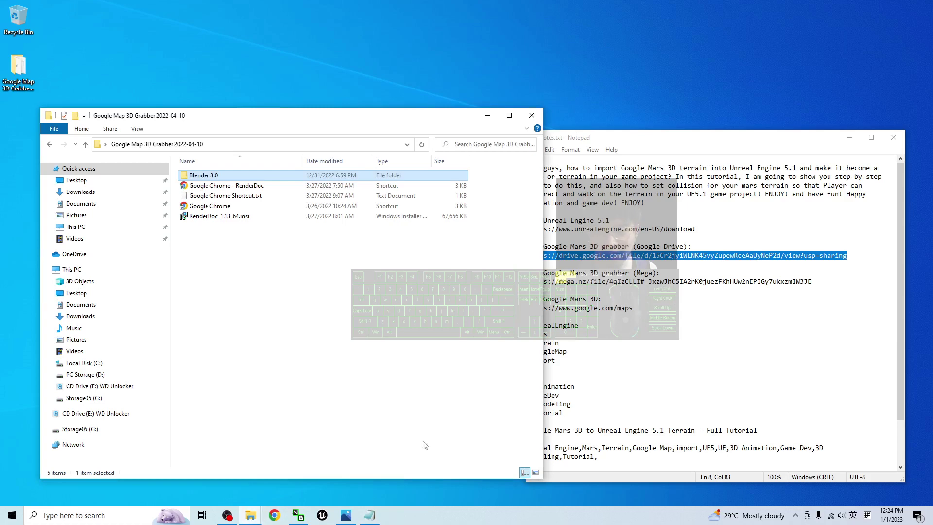
Hide the notes, move the folder window right, and launch RenderDoc via Windows search.
click(852, 141)
drag(379, 113, 694, 92)
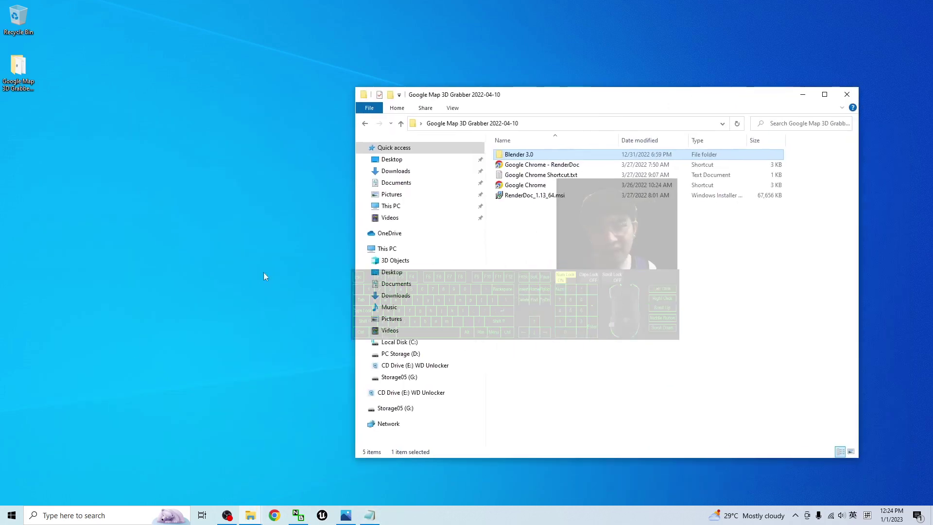
click(77, 517)
text(render)
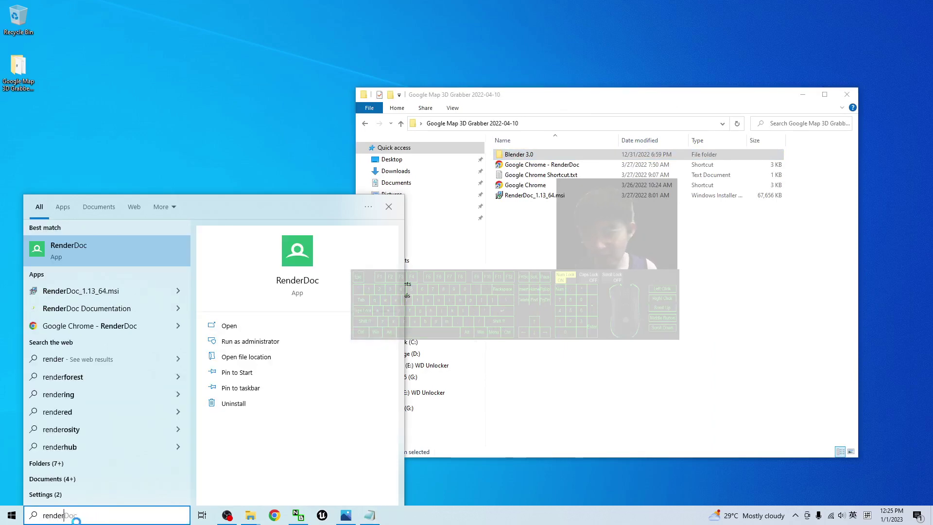
click(75, 249)
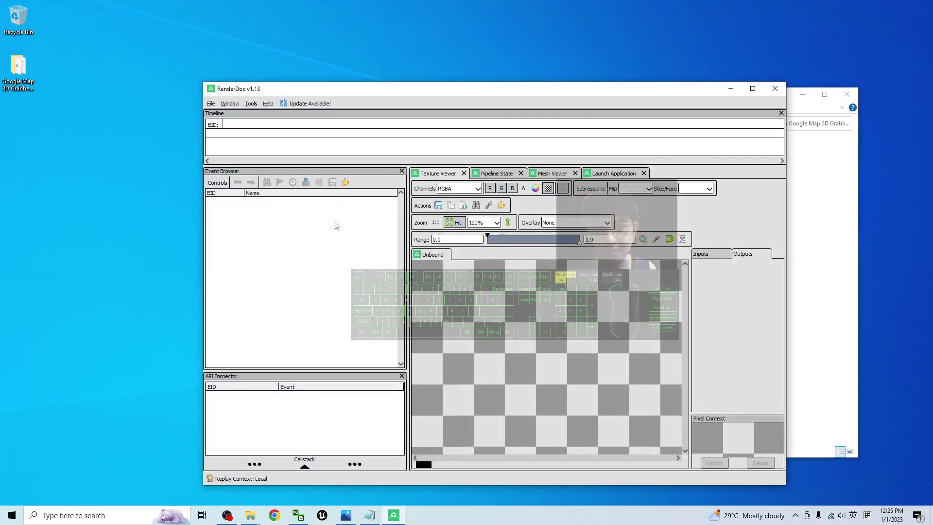
Open RenderDoc's Inject into Process page filtered by 'chrom', then minimize RenderDoc.
drag(502, 95, 548, 77)
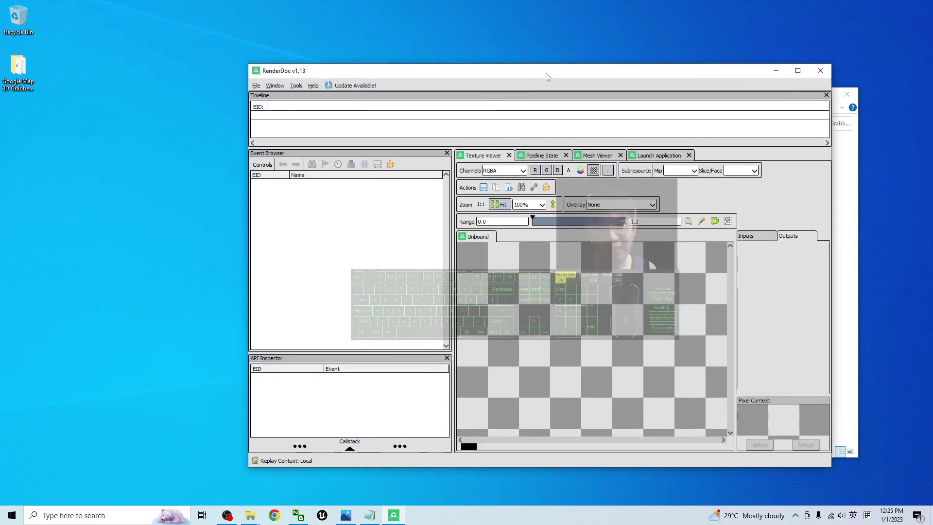
click(256, 85)
click(268, 114)
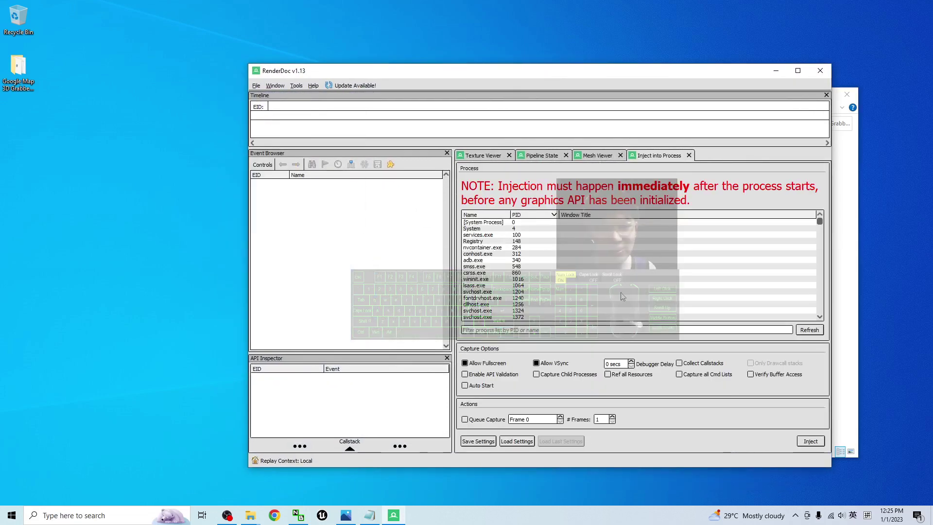
click(479, 331)
text(chr)
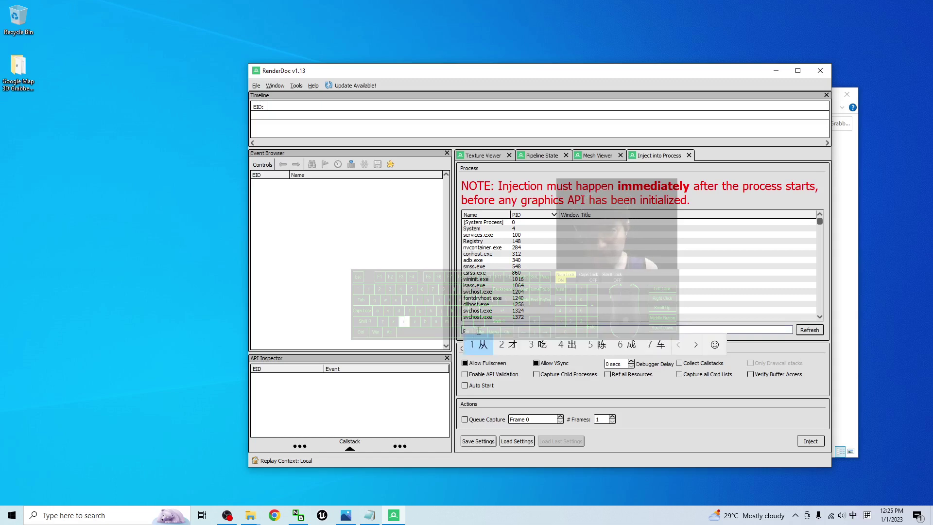
key(BackSpace)
key(BackSpace)
key(BackSpace)
key(alt+shift)
text(chrome)
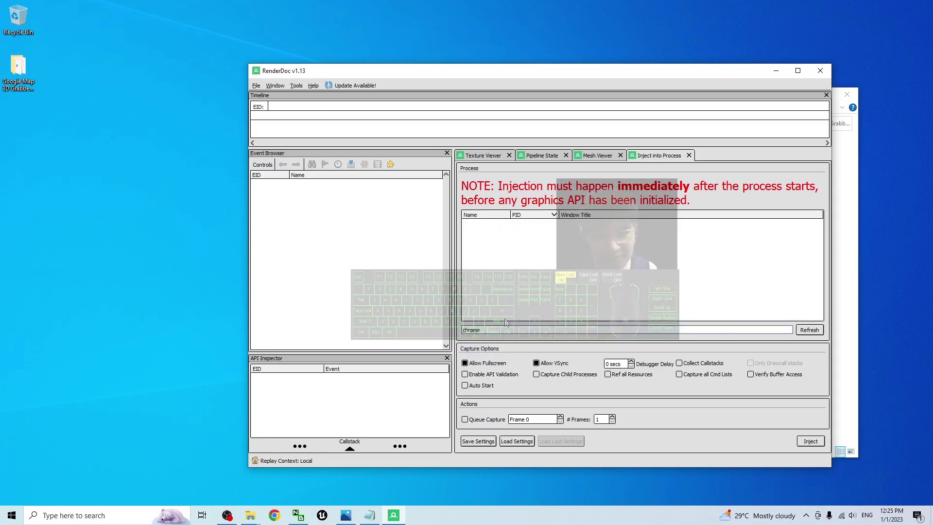
drag(617, 74, 642, 92)
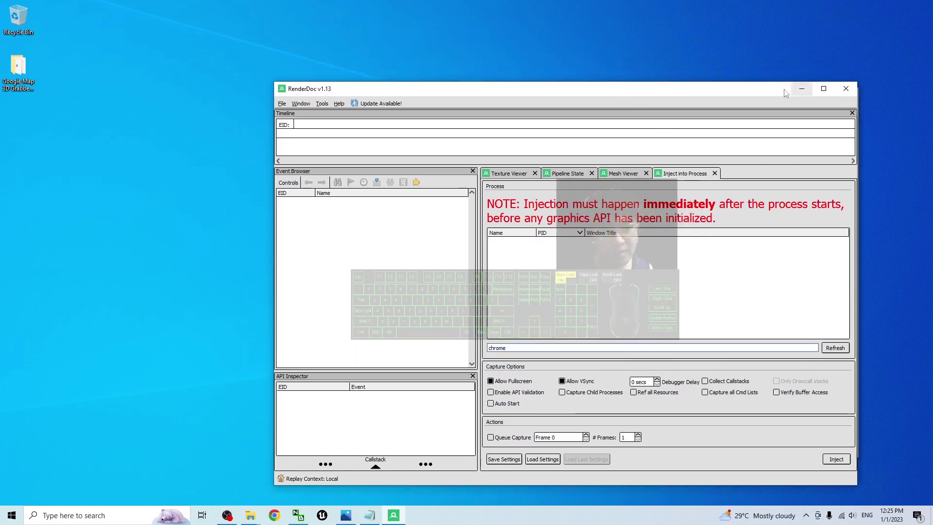
click(802, 89)
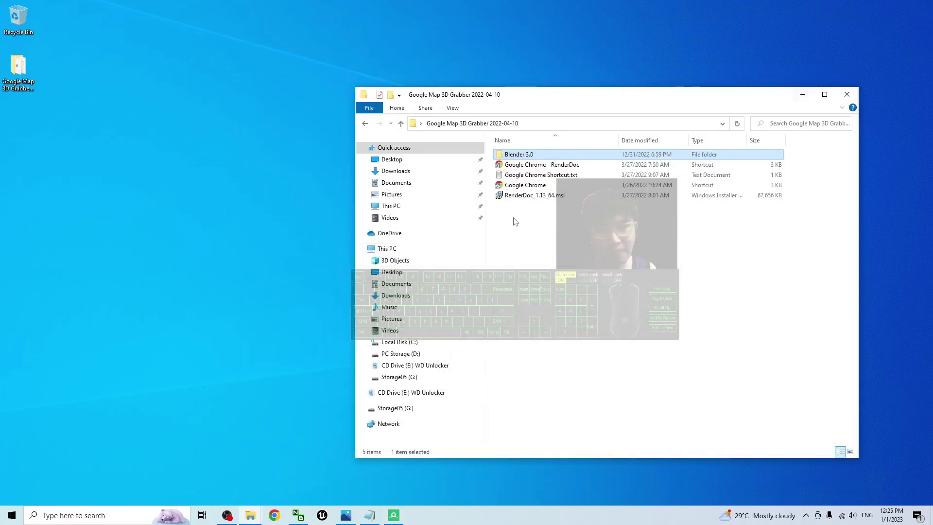
Launch Chrome via the 'Google Chrome - RenderDoc' shortcut and bring the Gpu pid 18788 dialog into view.
drag(671, 103, 460, 87)
click(314, 151)
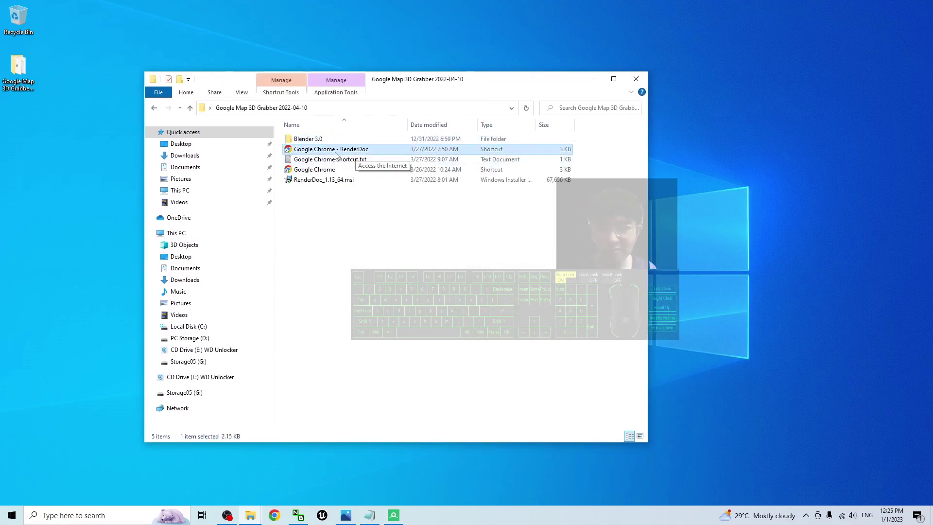
double_click(332, 154)
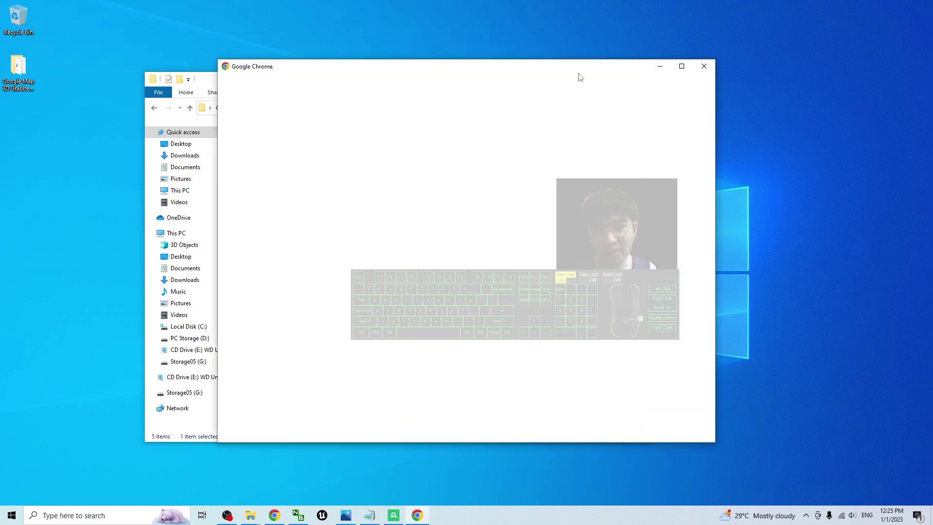
drag(566, 68, 329, 88)
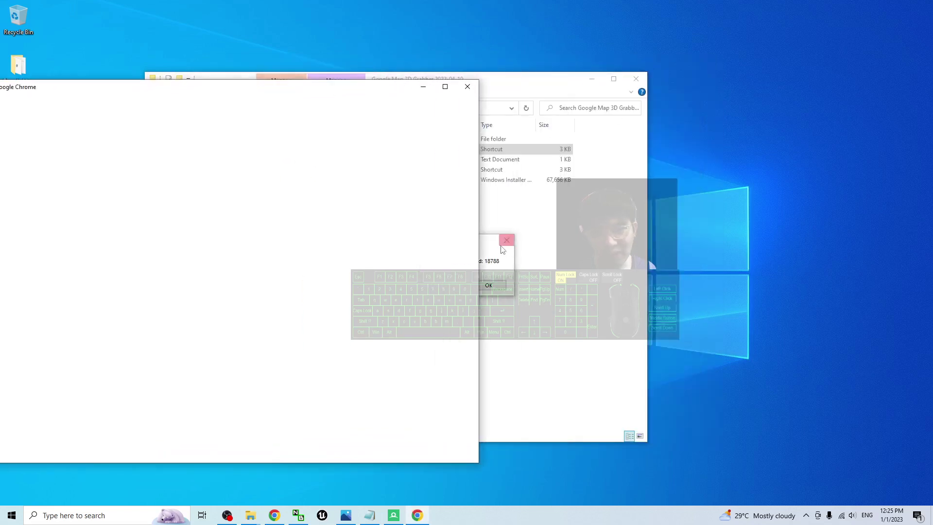
drag(500, 243, 550, 266)
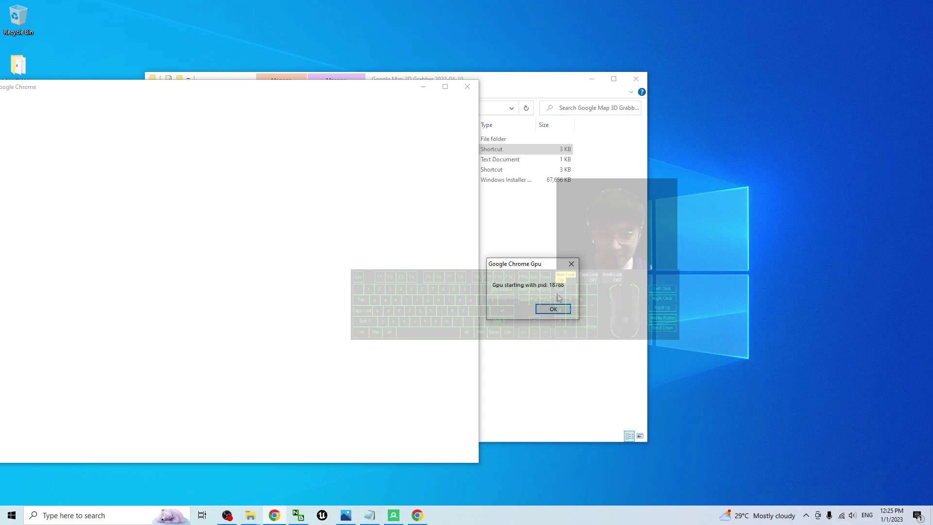
Refresh RenderDoc's process list and inject into chrome.exe Google Chrome Gpu process 18788.
click(394, 516)
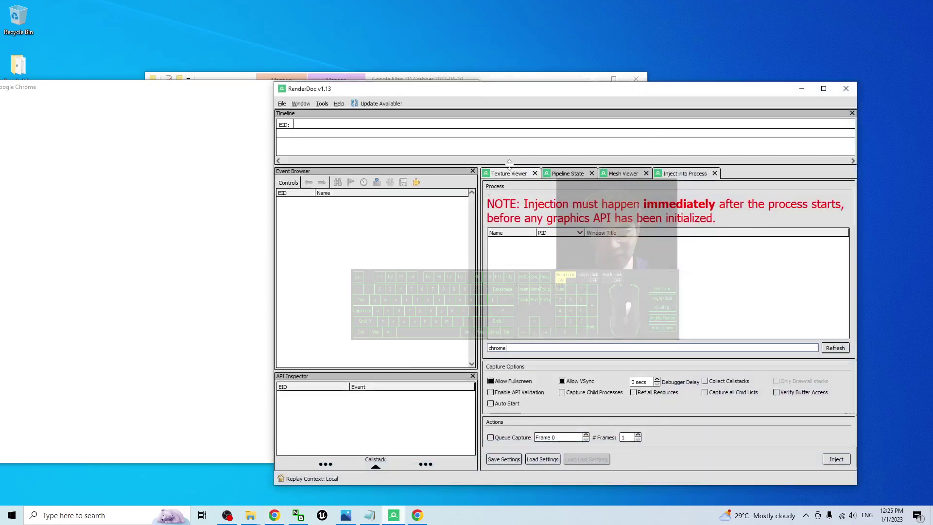
click(842, 353)
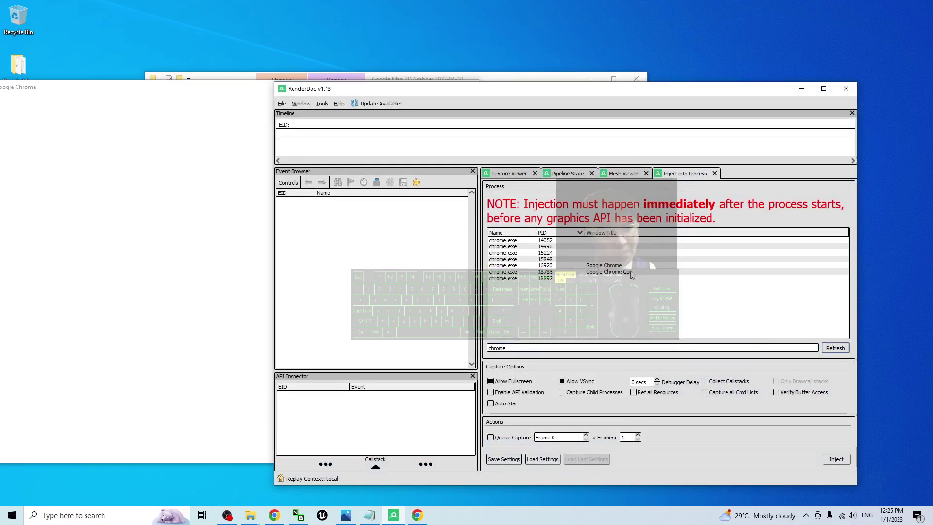
click(592, 272)
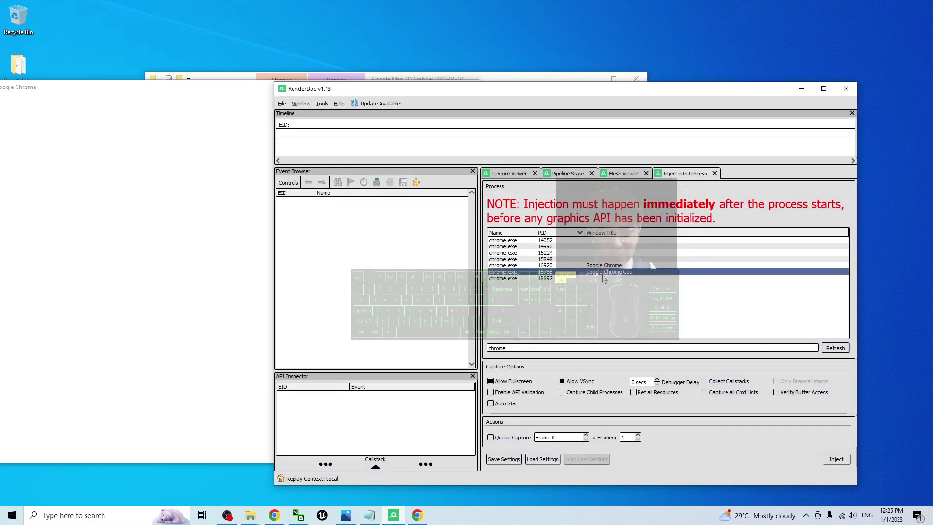
click(838, 460)
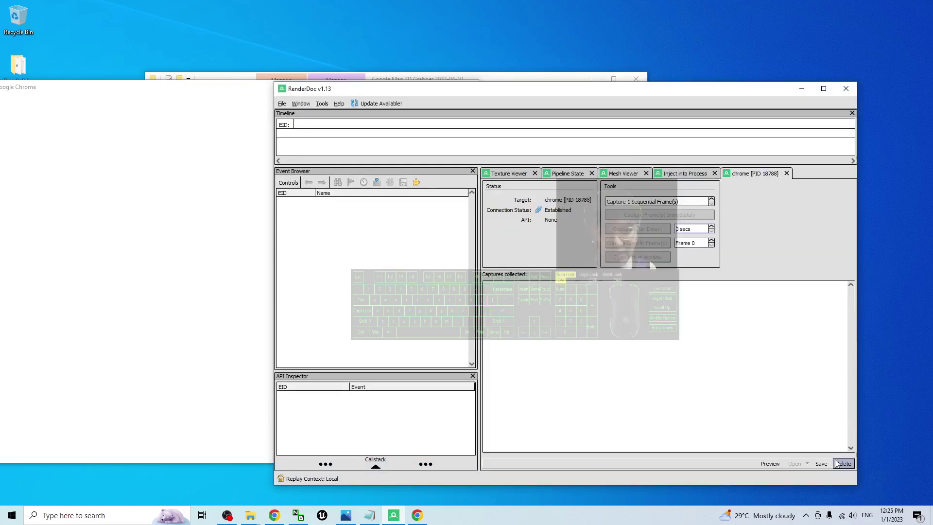
Dismiss the Gpu starting message and open Chrome with the 'user' profile.
click(802, 89)
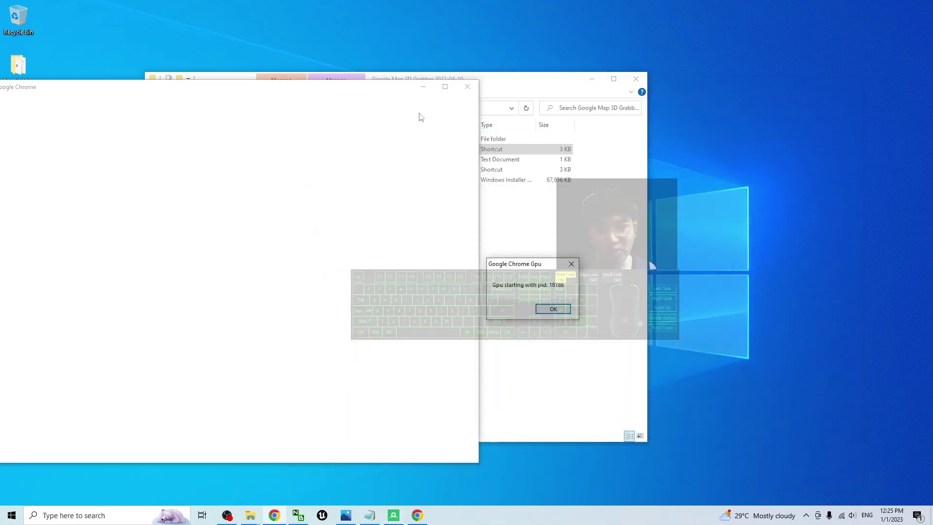
drag(537, 259, 511, 269)
click(541, 315)
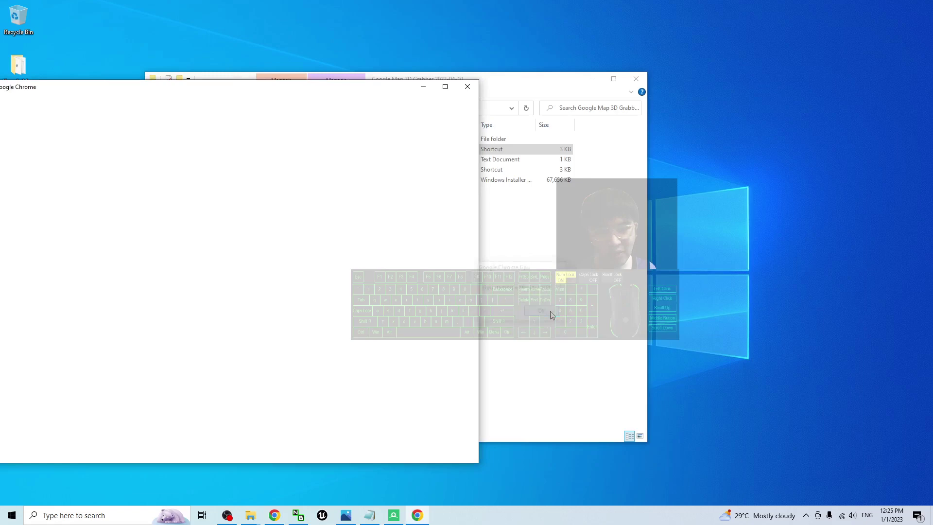
drag(366, 93, 503, 90)
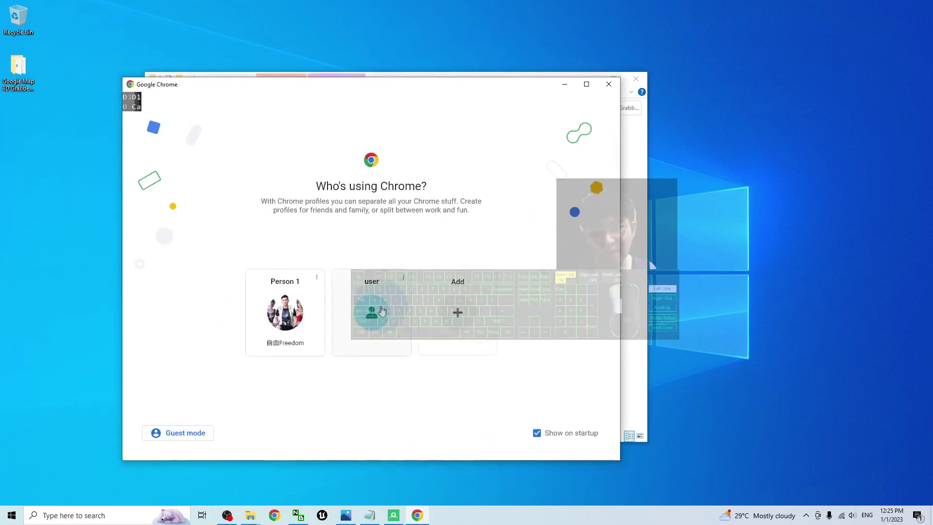
click(424, 299)
drag(349, 81, 513, 61)
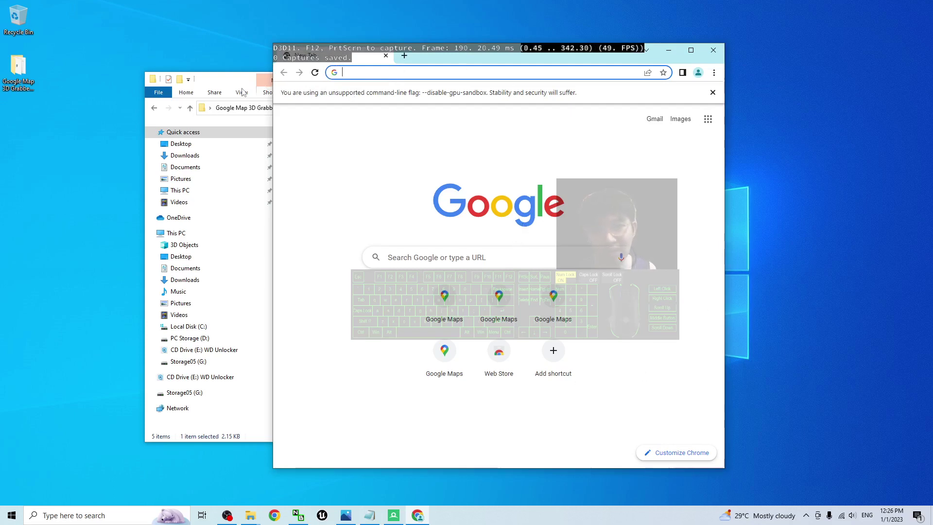
Close the File Explorer window and go to maps.google.com in Chrome.
click(258, 79)
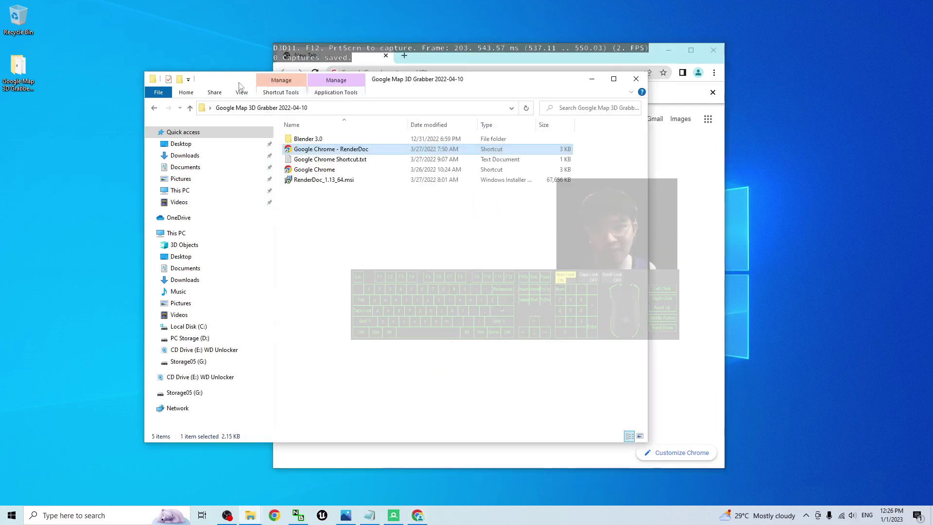
click(636, 79)
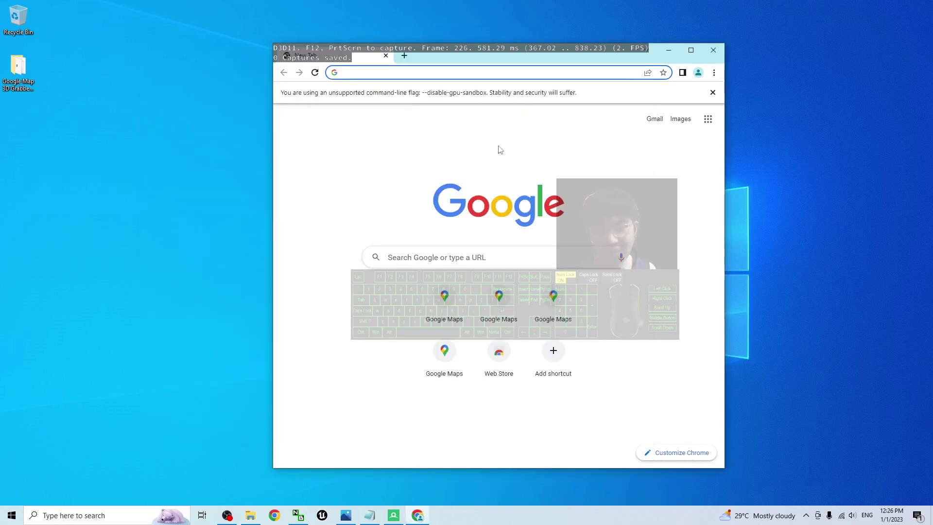
click(466, 74)
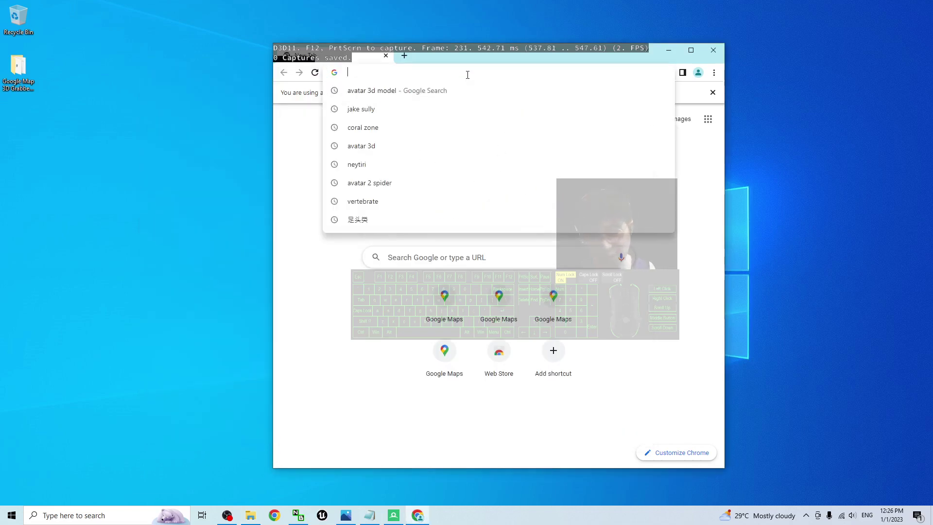
text(maps.goo)
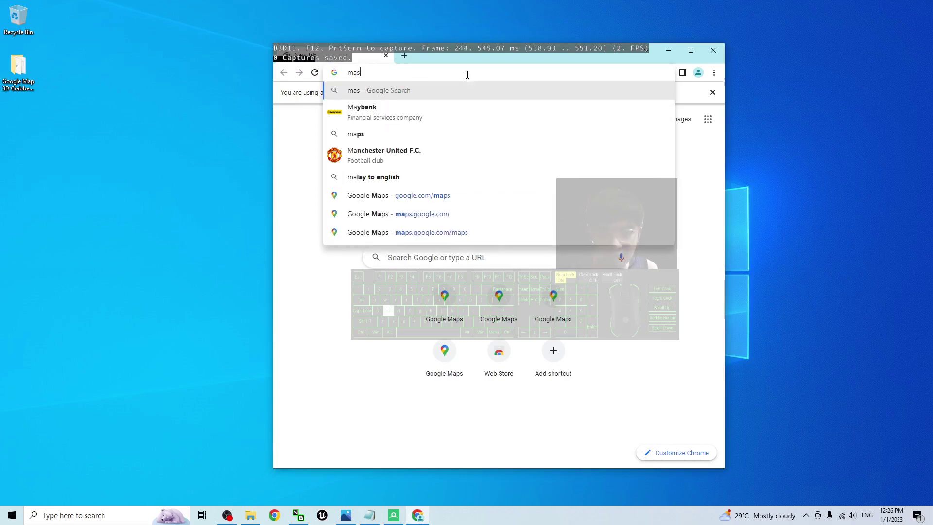
text(gle.com)
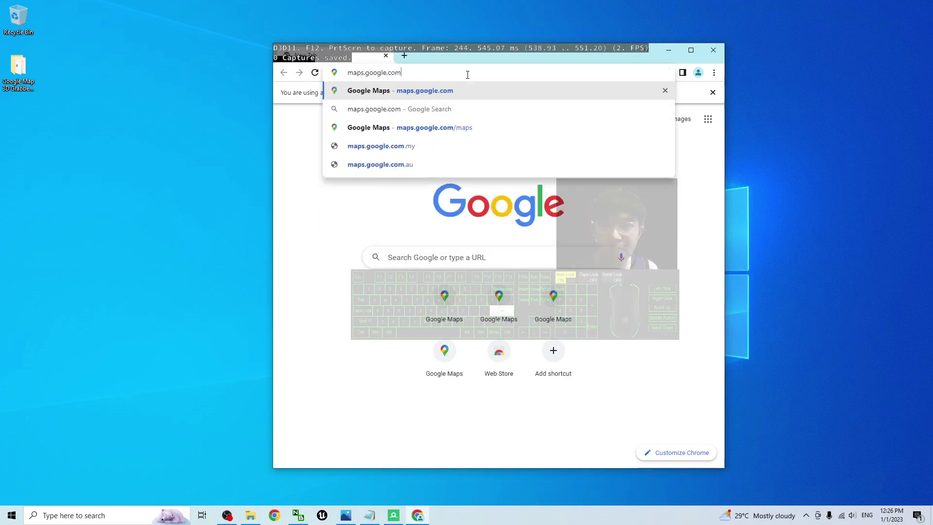
key(Return)
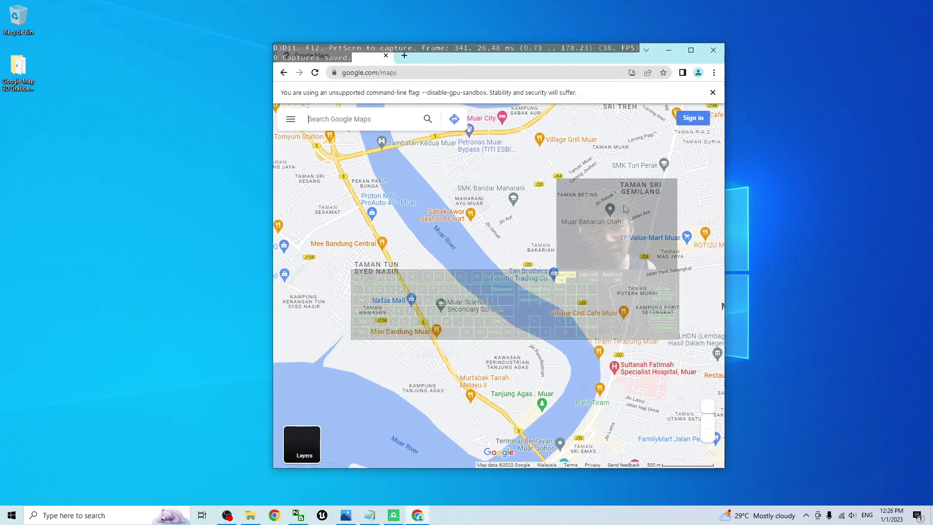
Maximize Chrome and pan the map toward Borneo.
click(692, 51)
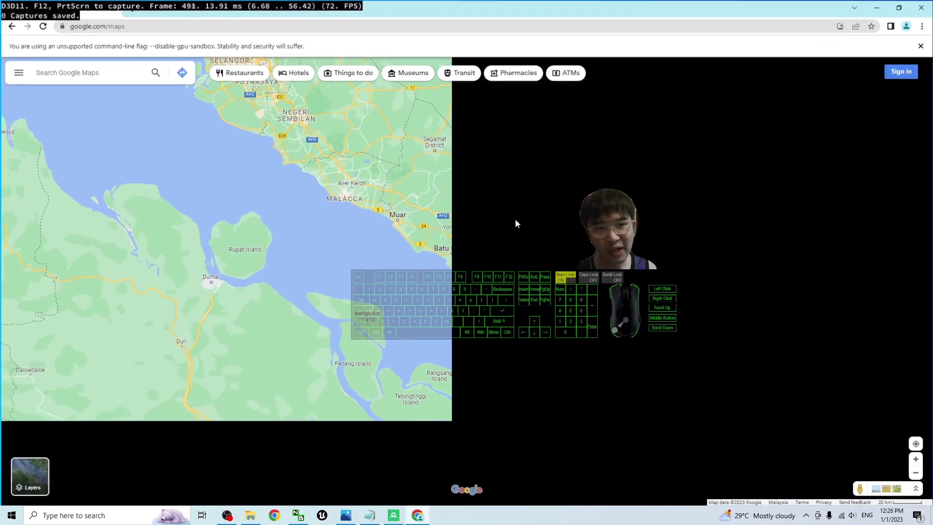
scroll(511, 287, down, 3)
drag(739, 288, 489, 331)
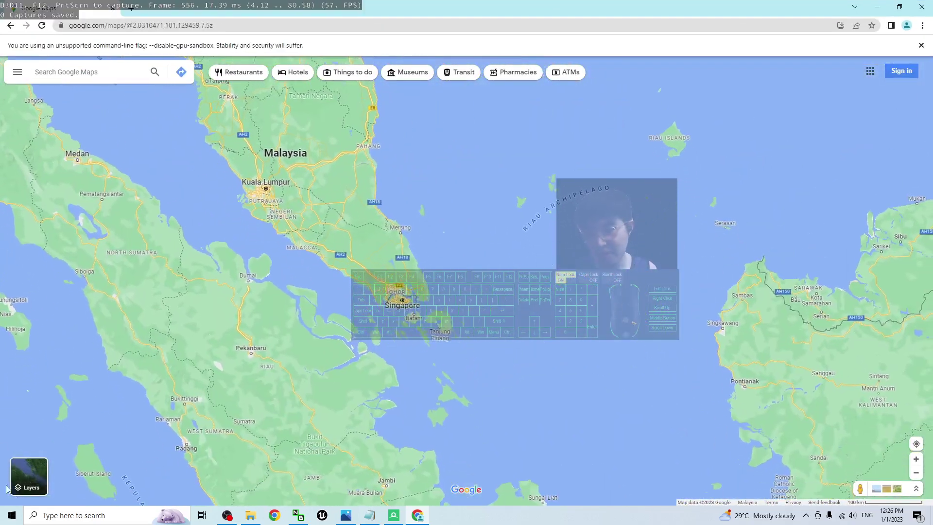
Switch the map to Satellite imagery with Globe view turned on.
click(29, 476)
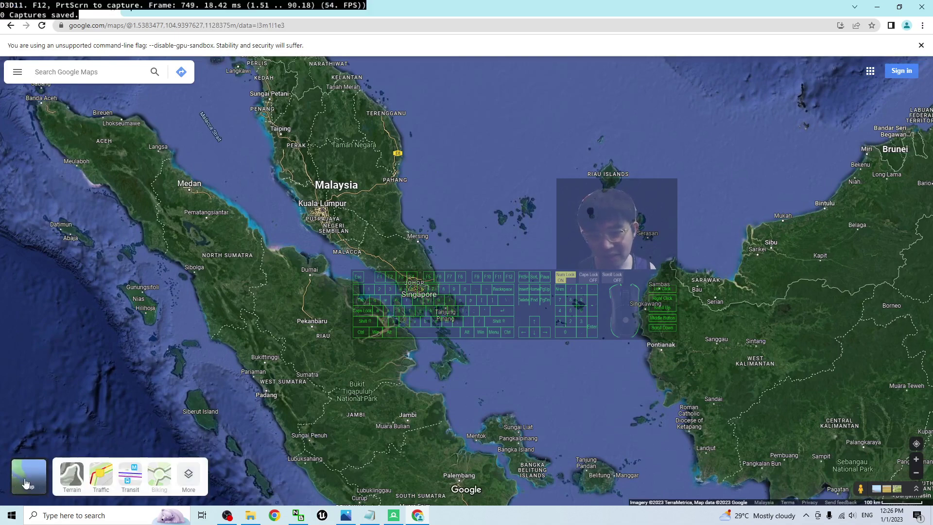
click(187, 478)
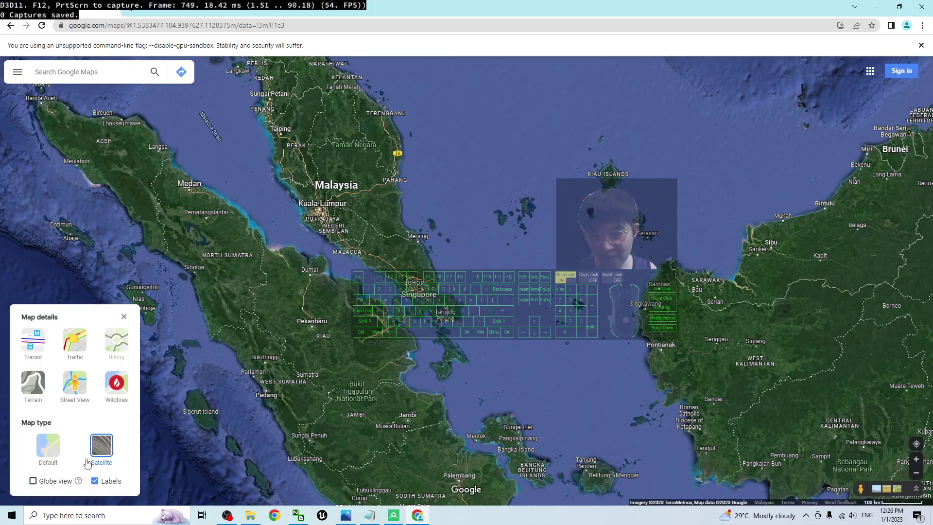
click(33, 482)
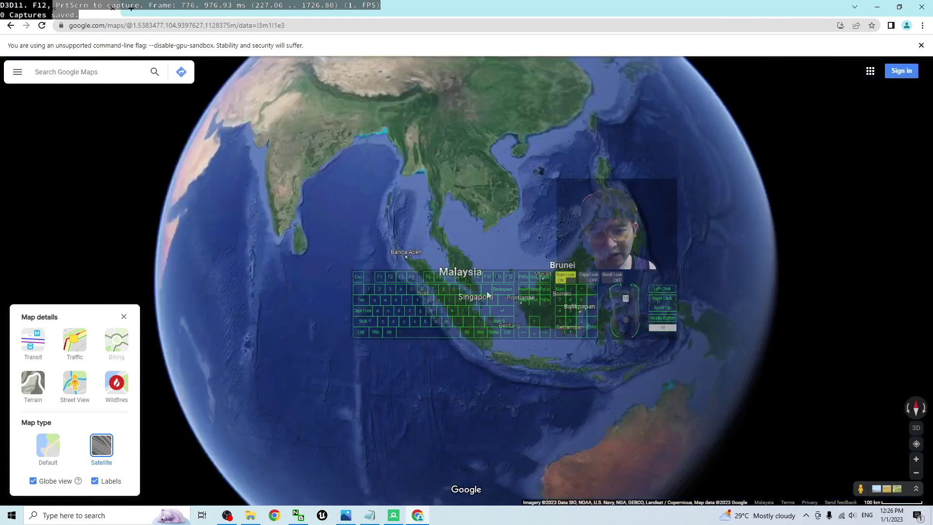
scroll(487, 293, down, 10)
click(437, 311)
Zoom out into space until the Space list of planets appears.
click(124, 317)
scroll(500, 312, down, 5)
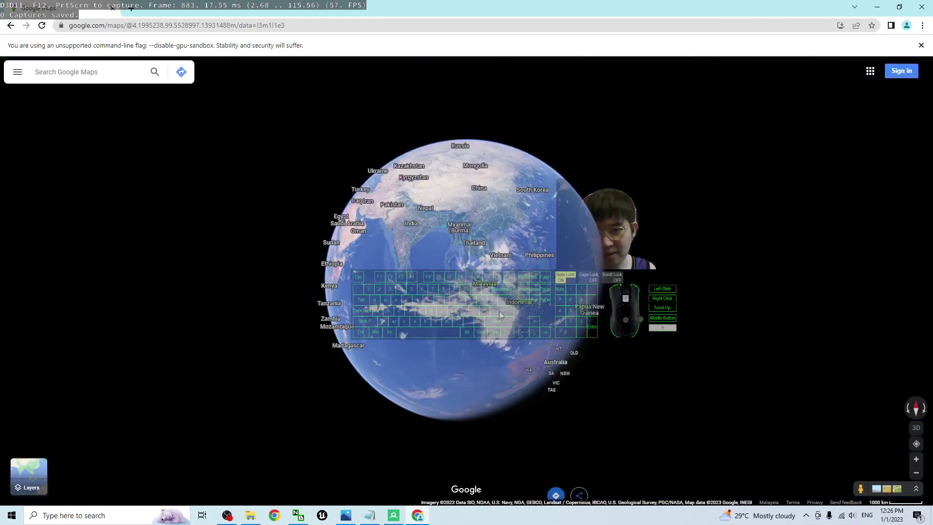
scroll(499, 315, down, 2)
scroll(512, 321, down, 2)
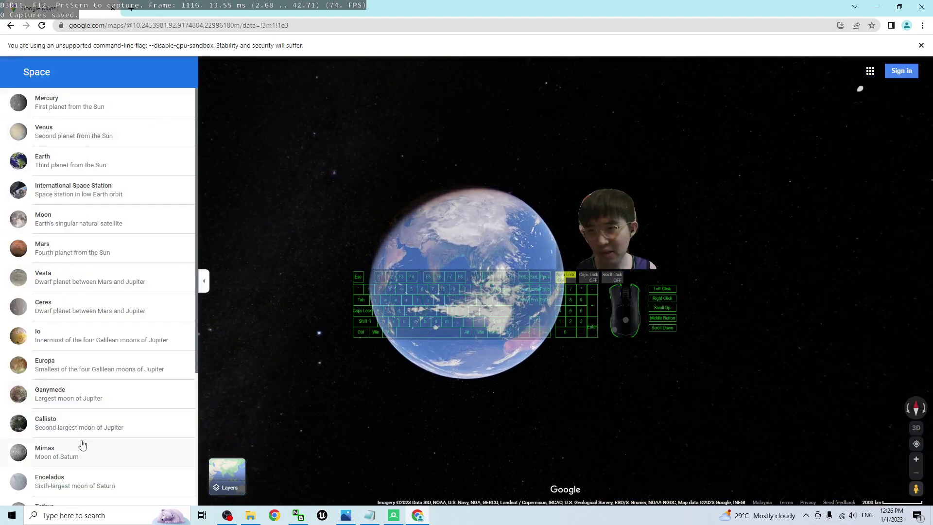
Fly to Mars from the Space list and zoom and pan away from Eddie crater.
click(40, 256)
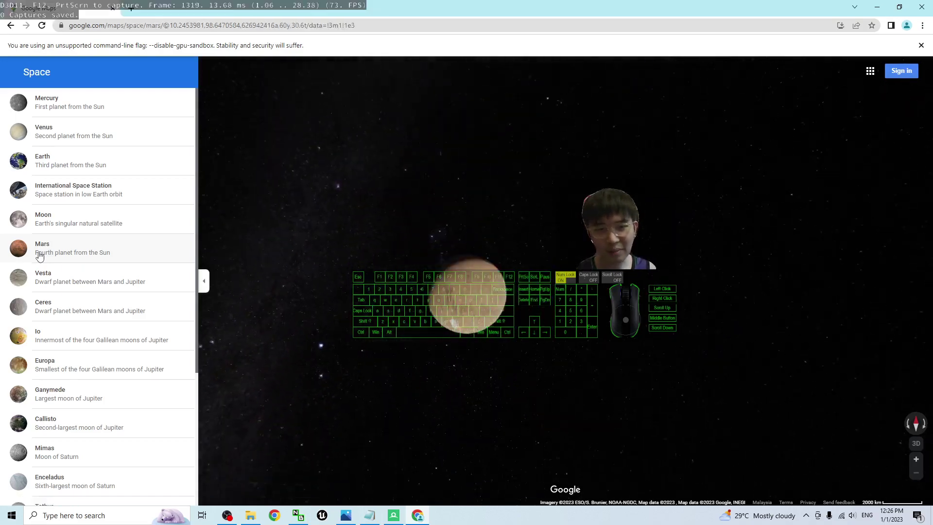
scroll(652, 267, up, 3)
scroll(674, 307, up, 5)
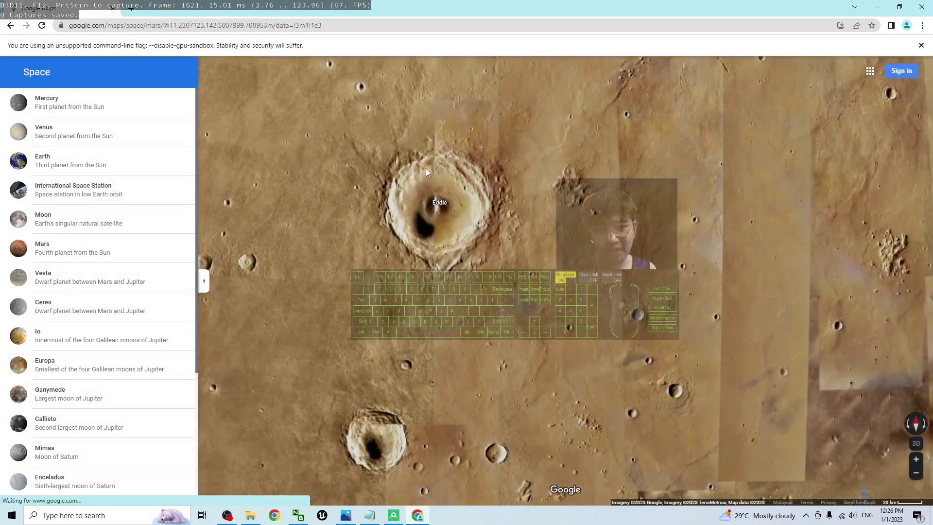
scroll(433, 190, up, 5)
scroll(719, 337, down, 3)
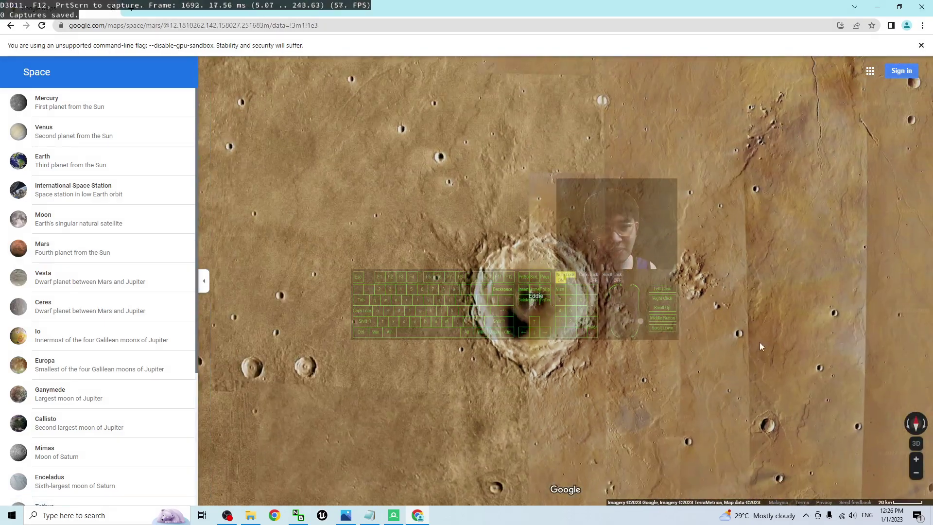
drag(843, 340, 388, 195)
scroll(445, 213, down, 1)
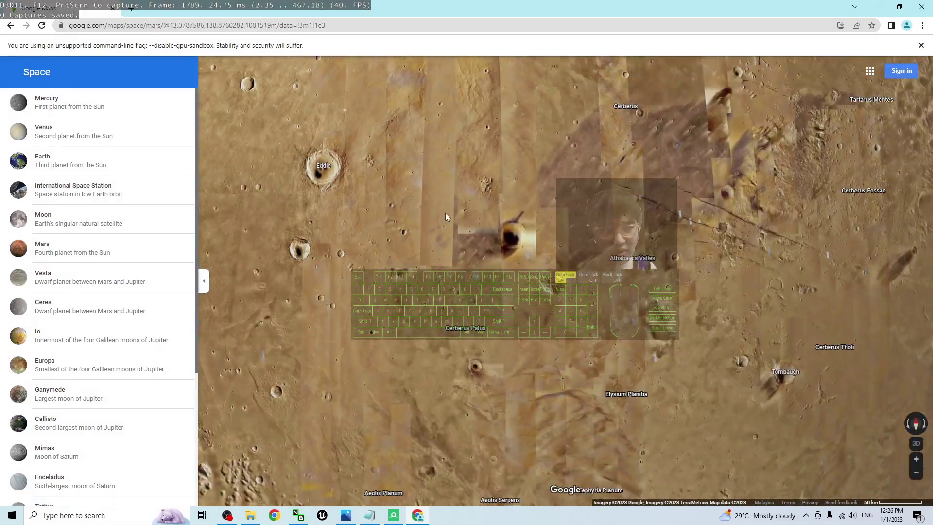
mouse_move(658, 289)
mouse_down()
mouse_move(466, 315)
mouse_move(625, 348)
mouse_up()
drag(511, 333, 639, 317)
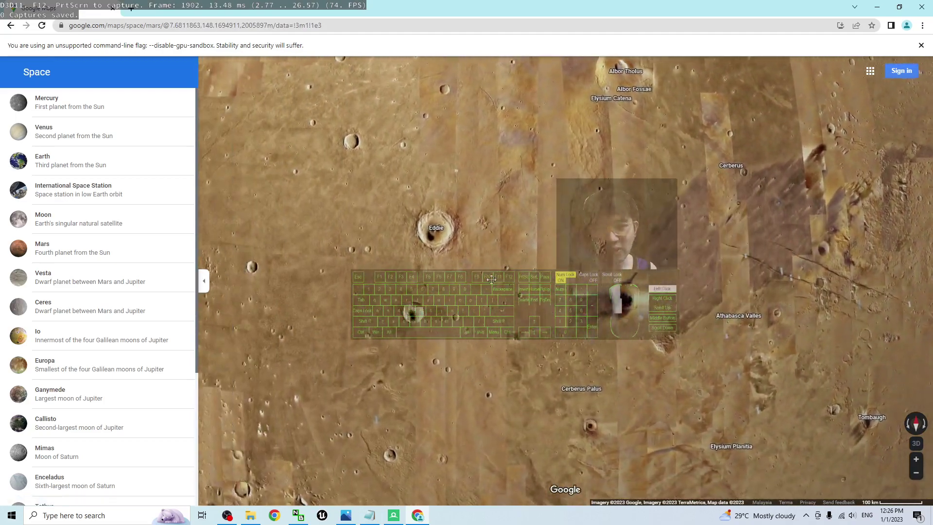
Centre Pettit crater in the view, tilting it into 3D and back to flat overhead.
scroll(509, 278, down, 3)
scroll(704, 257, up, 5)
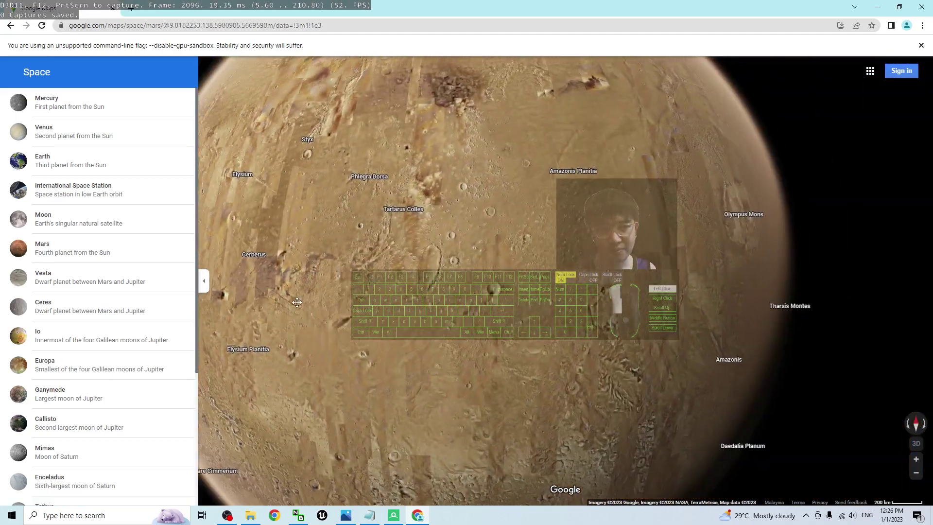
scroll(563, 276, up, 3)
scroll(778, 209, up, 2)
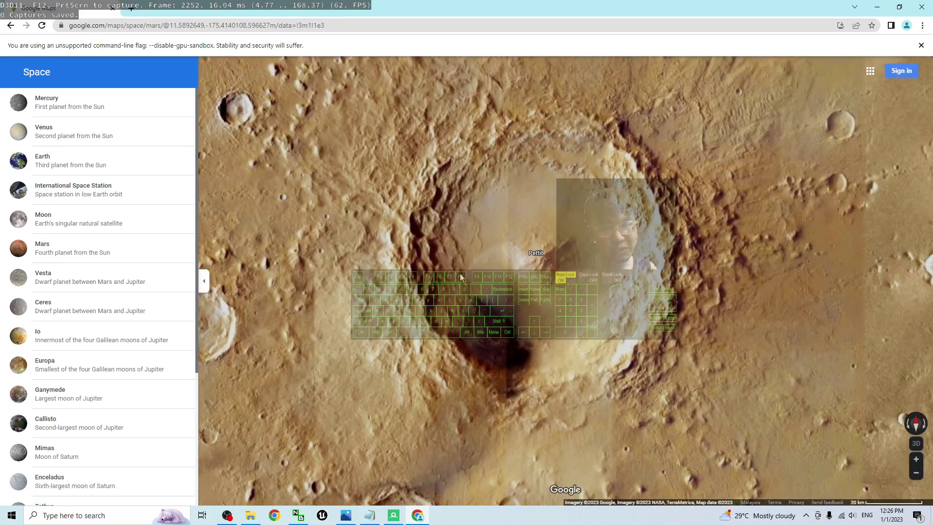
scroll(904, 78, down, 3)
drag(705, 320, 608, 351)
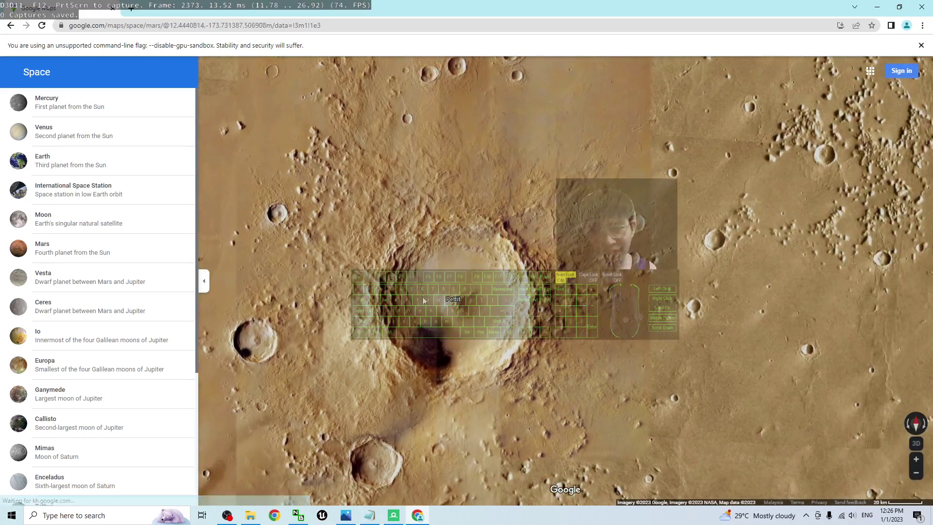
drag(560, 323, 598, 323)
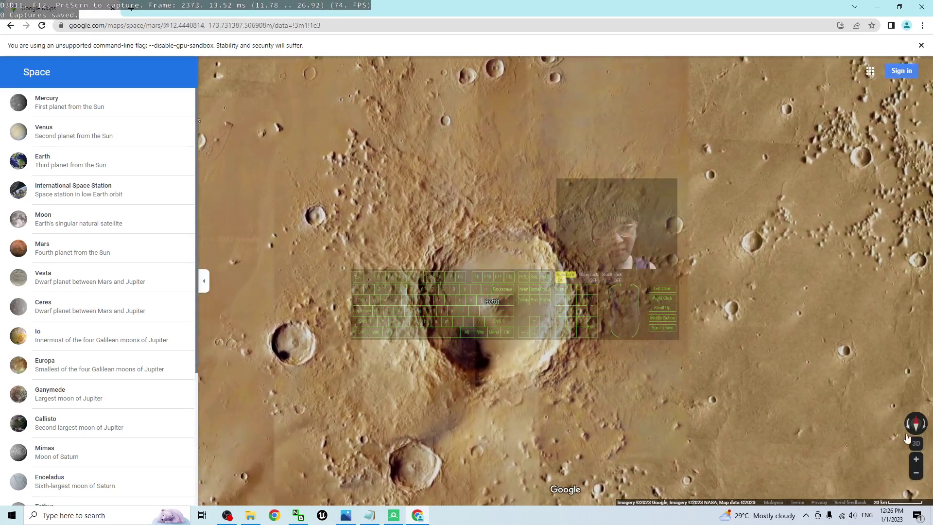
click(918, 445)
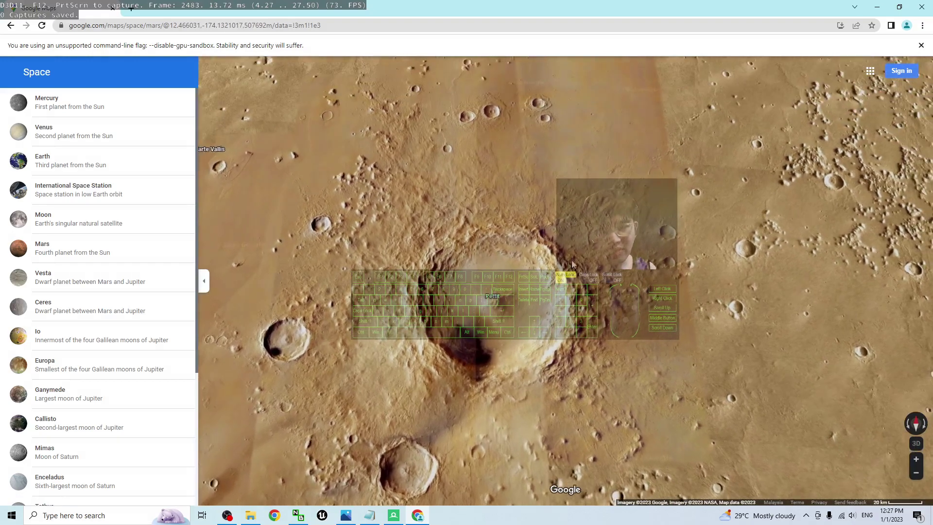
click(916, 444)
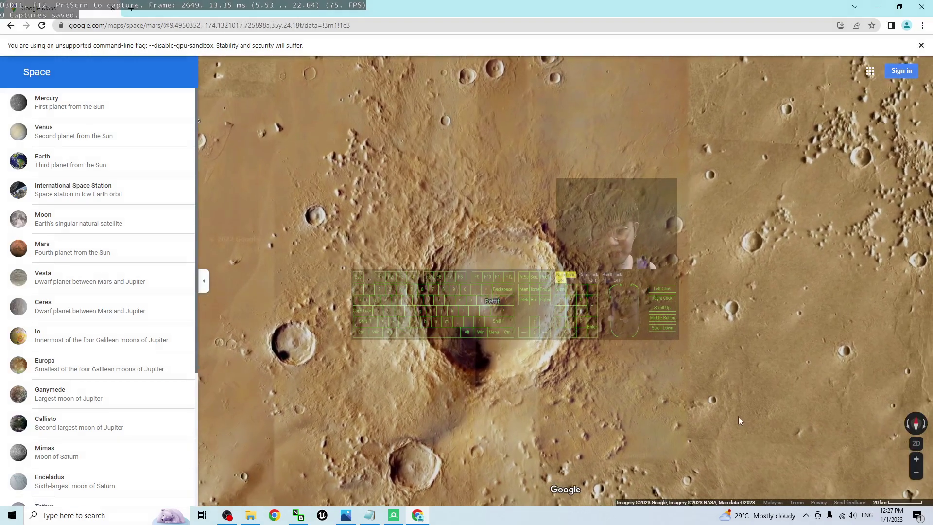
Launch blender.exe from the Google Map 3D Grabber\Blender 3.0 folder on the desktop.
click(877, 6)
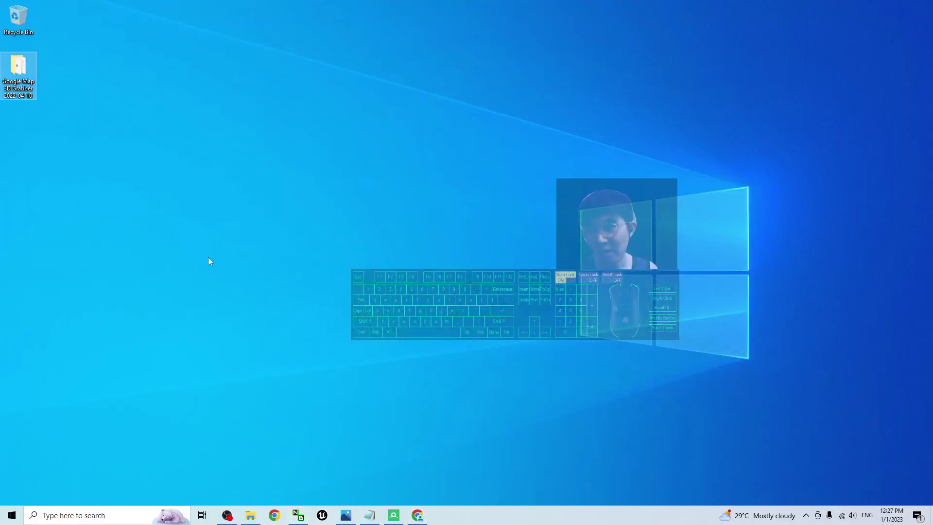
double_click(24, 63)
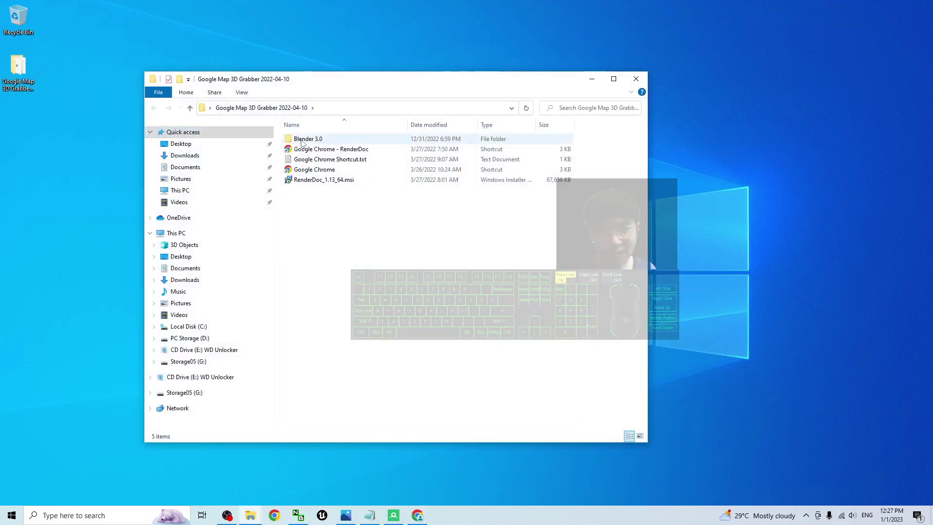
double_click(304, 139)
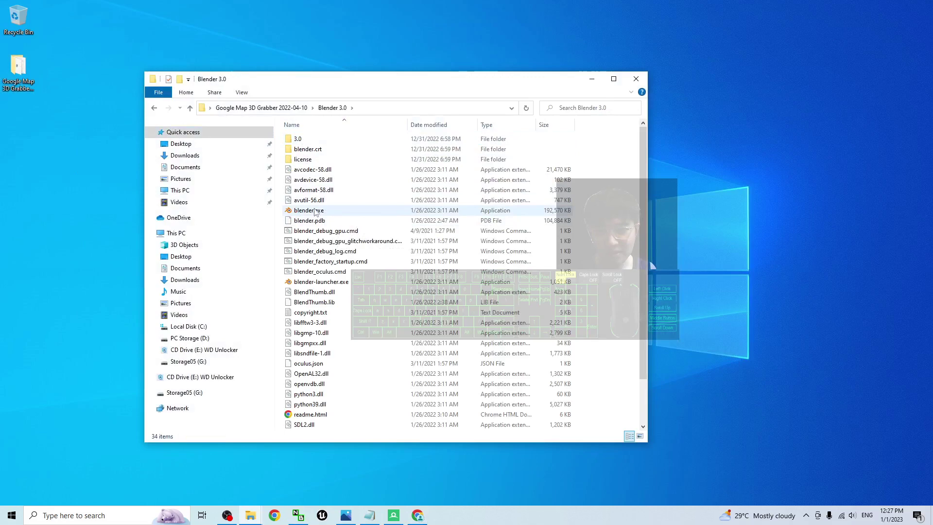
double_click(300, 210)
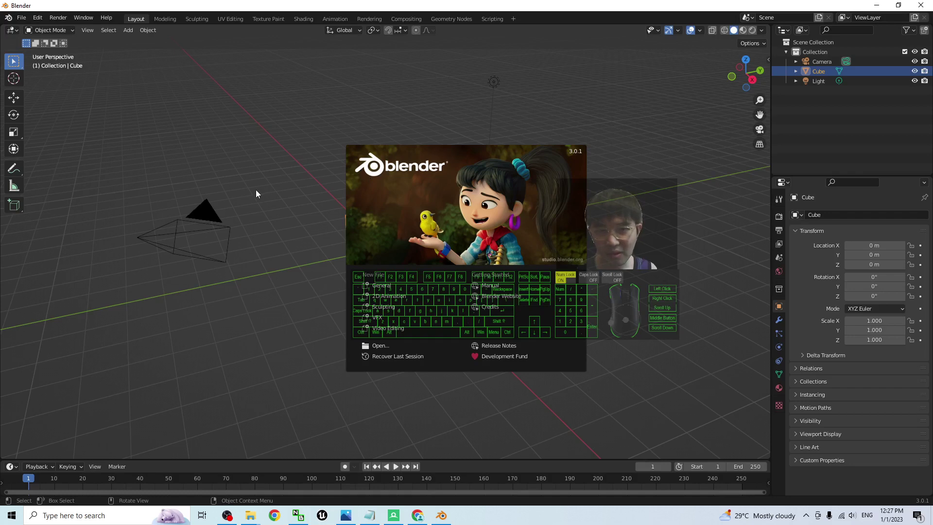
Dismiss the splash screen and delete the default camera, cube and light.
click(257, 194)
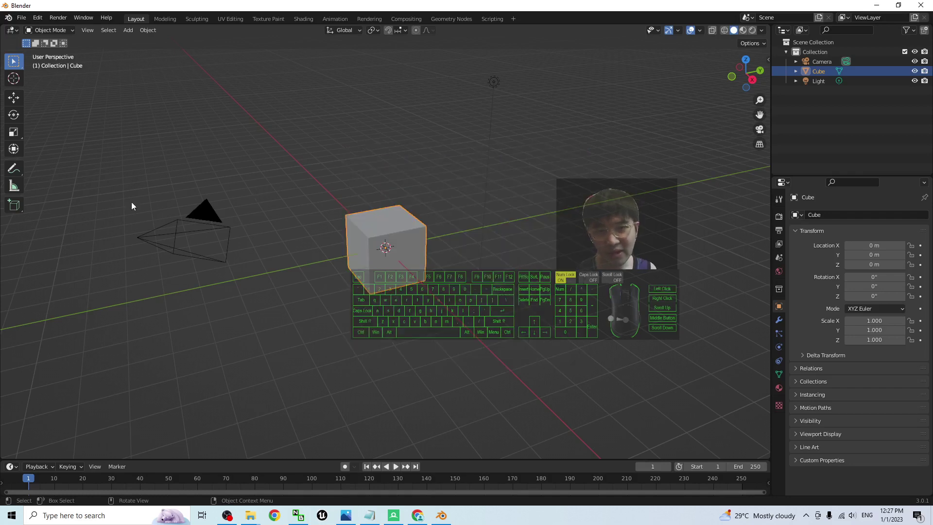
drag(83, 157, 596, 348)
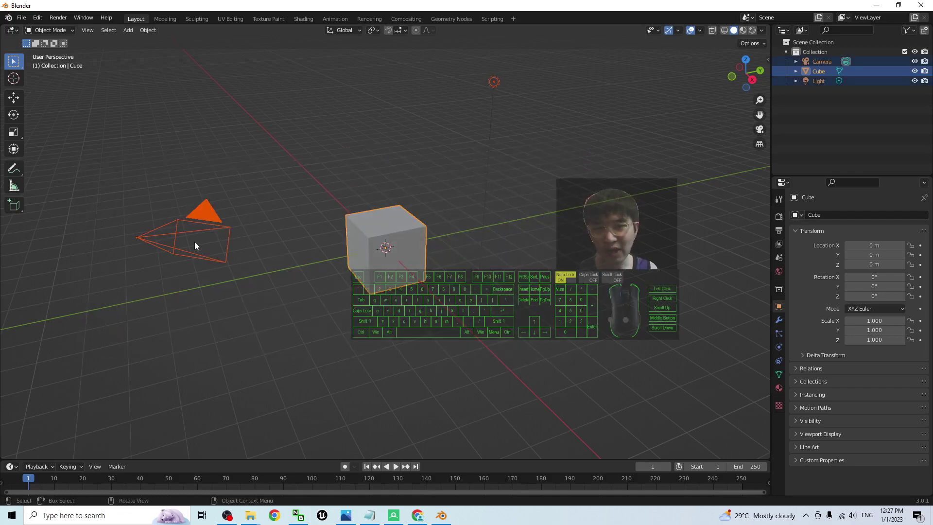
key(Delete)
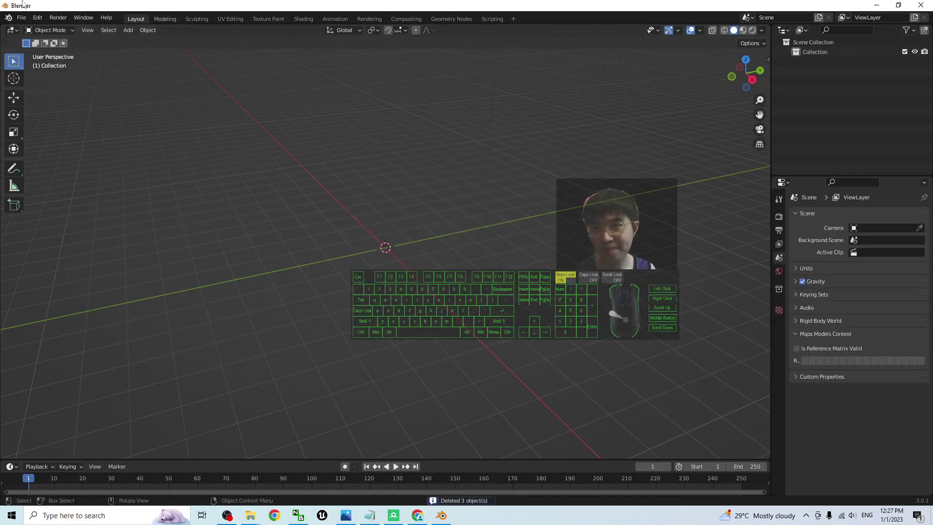
click(20, 19)
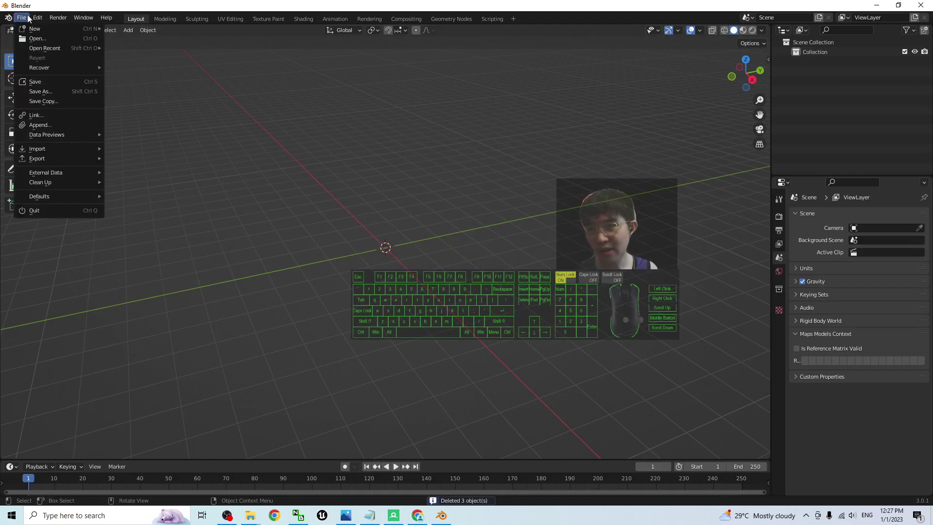
click(37, 18)
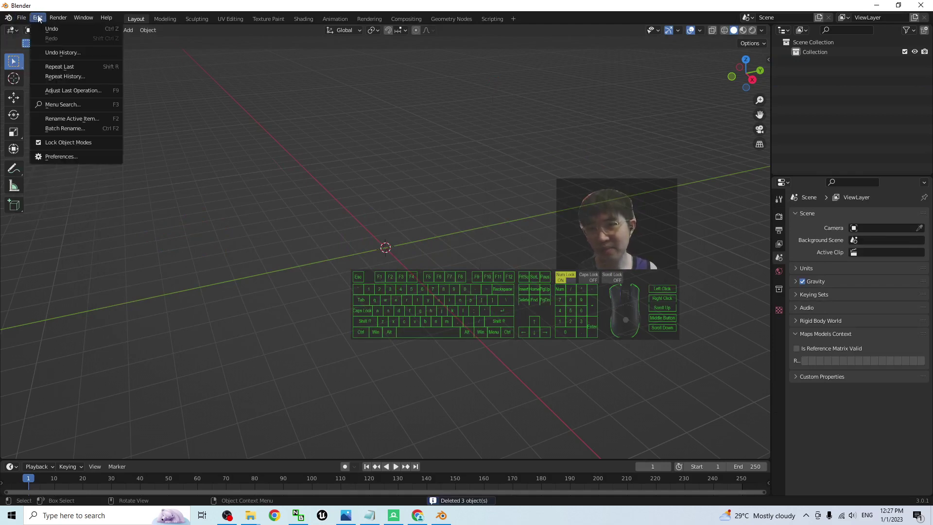
Search the add-ons for 'map' and toggle Import-Export: Maps Models Importer off and back on.
click(59, 159)
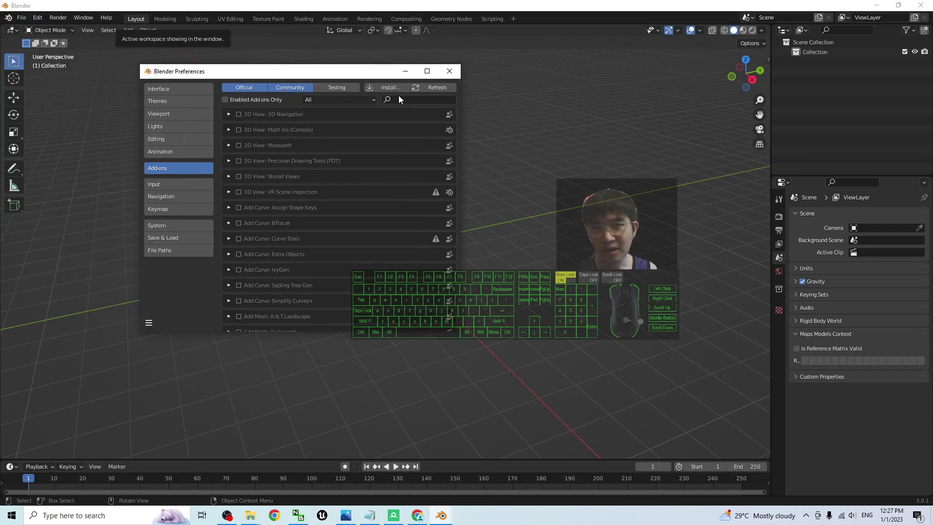
click(401, 97)
text(map)
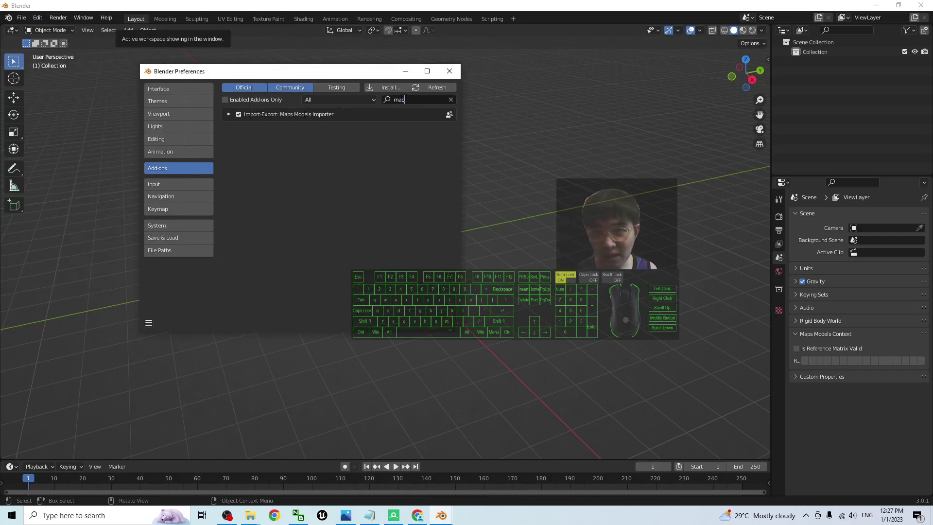
click(238, 117)
click(238, 116)
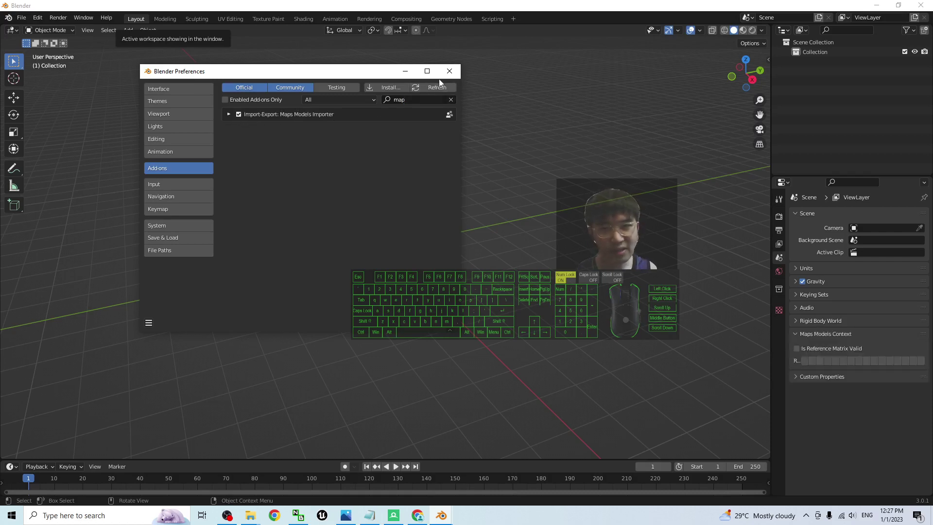
click(449, 71)
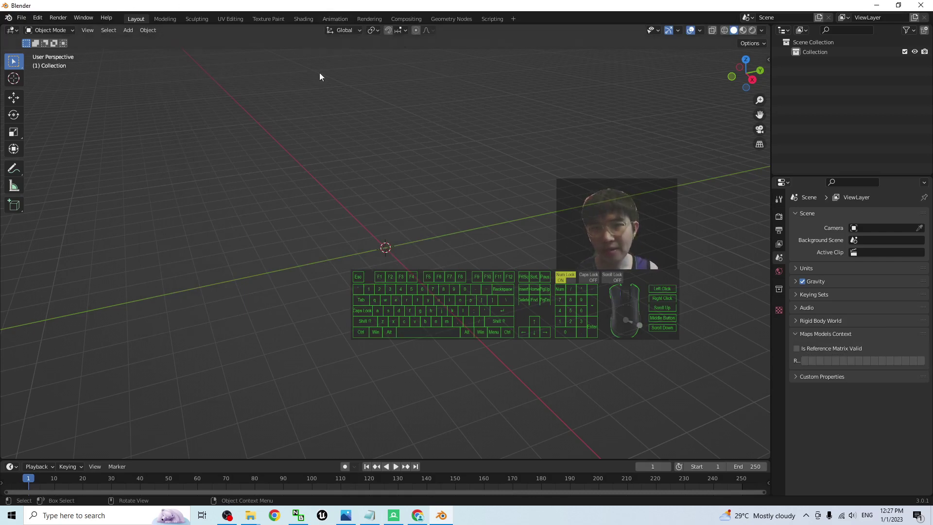
Set up RenderDoc over the Chrome Mars map with a 5-second capture delay.
click(881, 7)
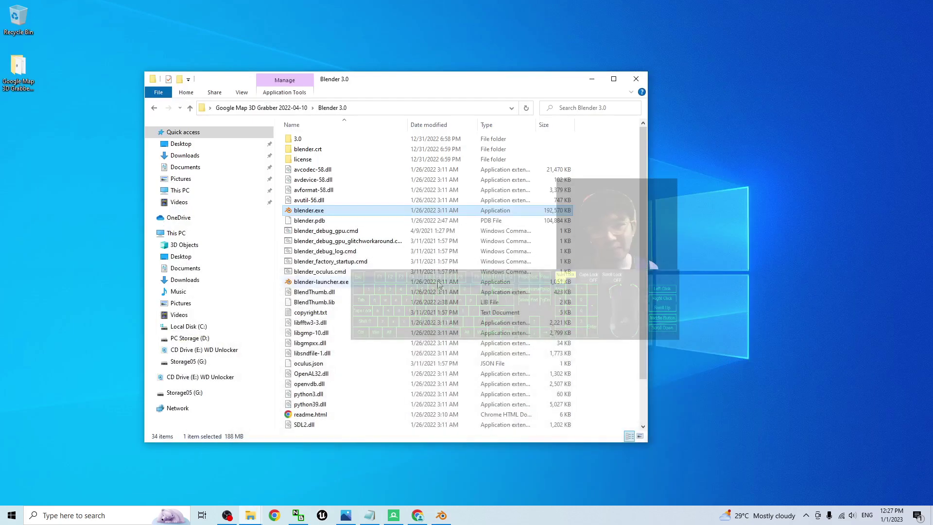
click(400, 521)
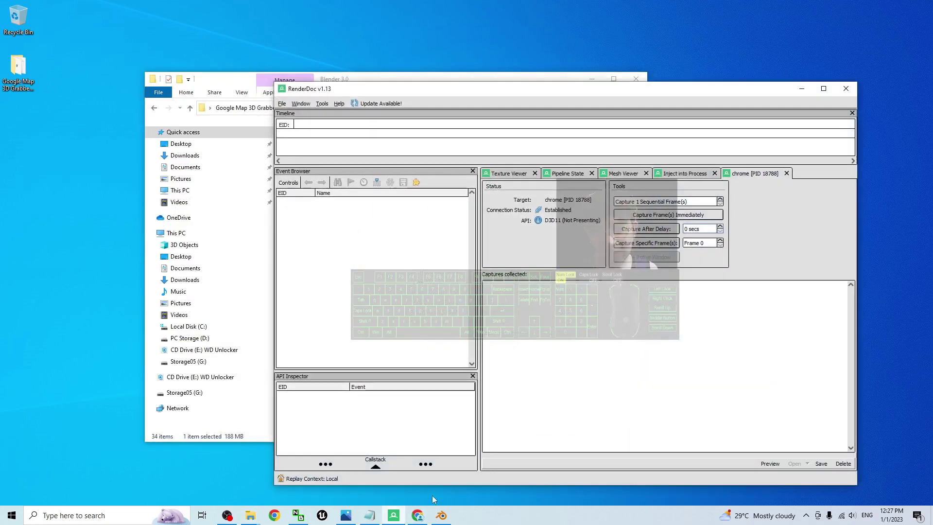
click(418, 515)
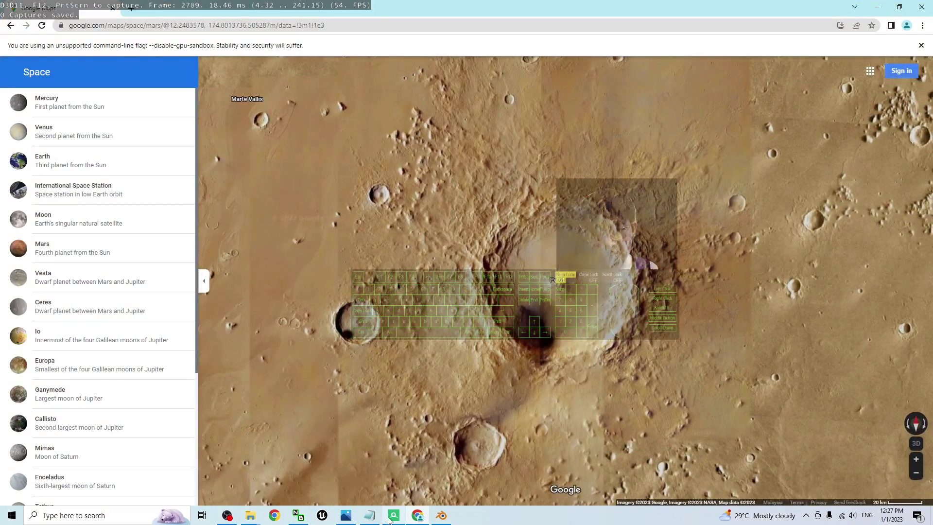
click(394, 516)
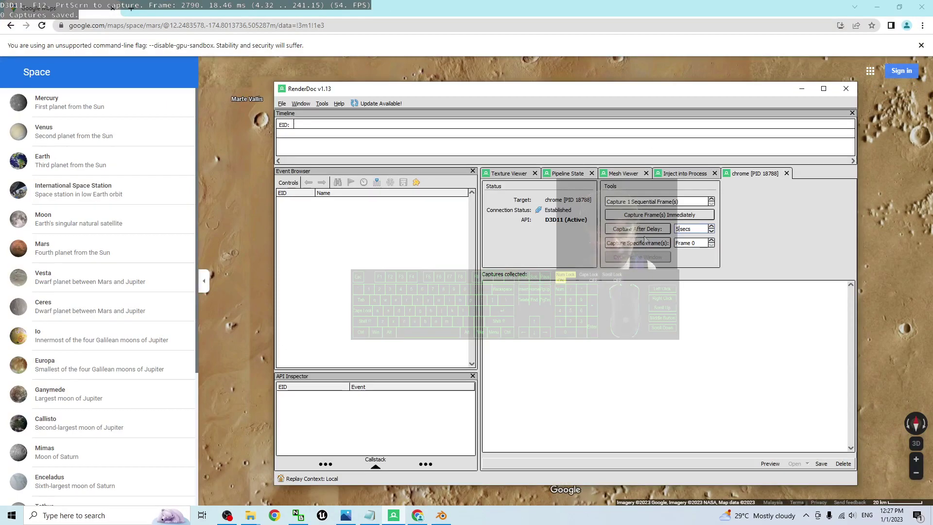
Pan the Mars map around Pettit crater and capture frame #3084 with F12.
click(490, 2)
drag(537, 311, 521, 342)
key(F12)
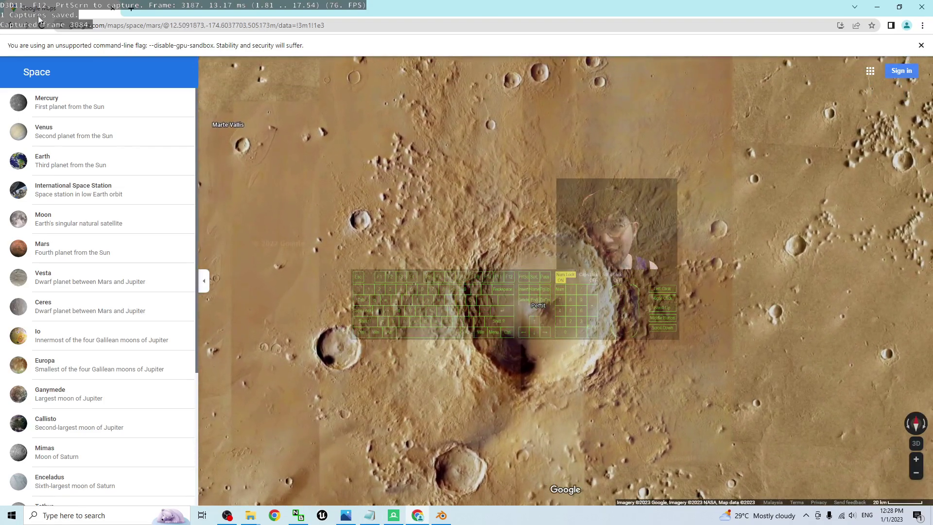
click(399, 517)
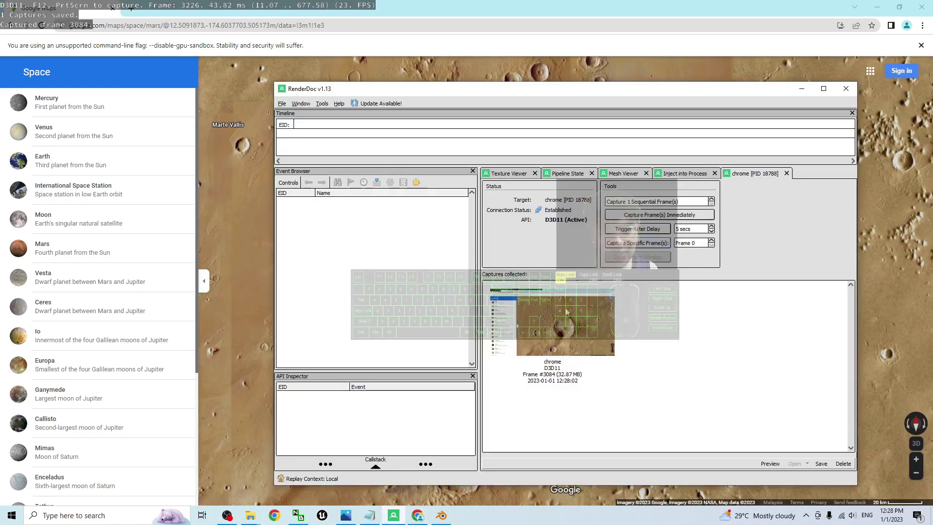
Open the Save dialog for the collected Chrome frame capture.
click(878, 7)
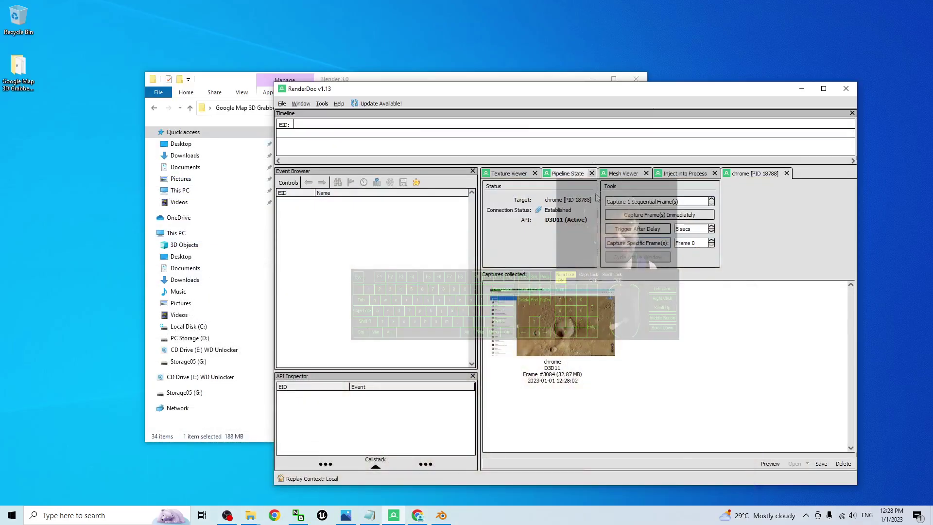
right_click(558, 325)
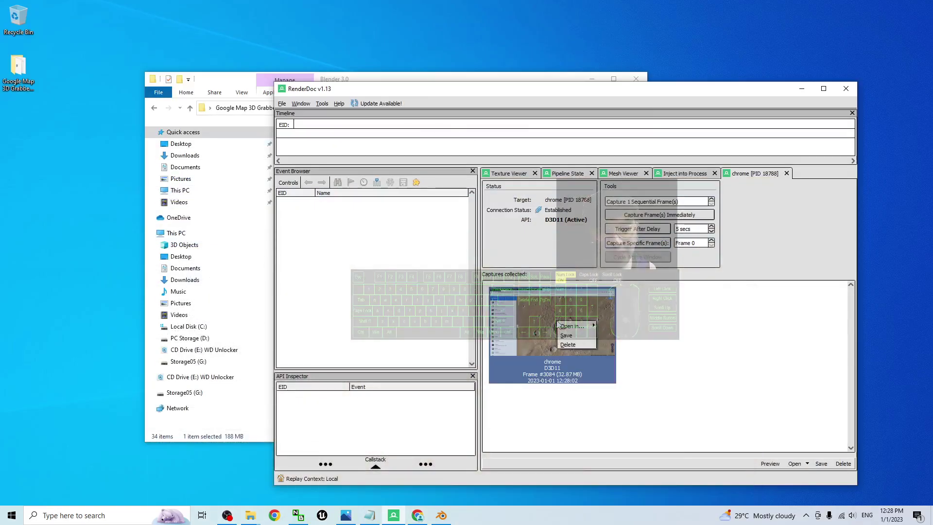
click(570, 338)
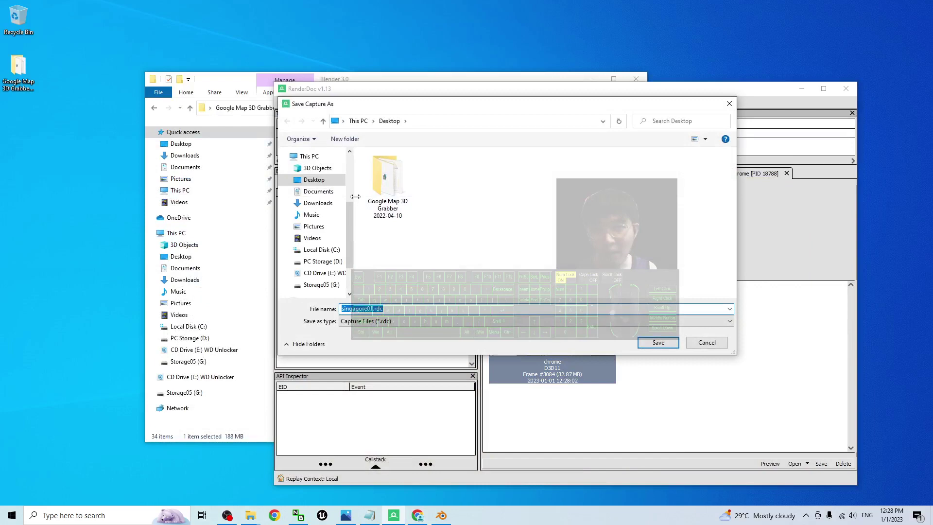
Create a mars01 folder on the Desktop and save the capture inside it as mars01.
right_click(461, 255)
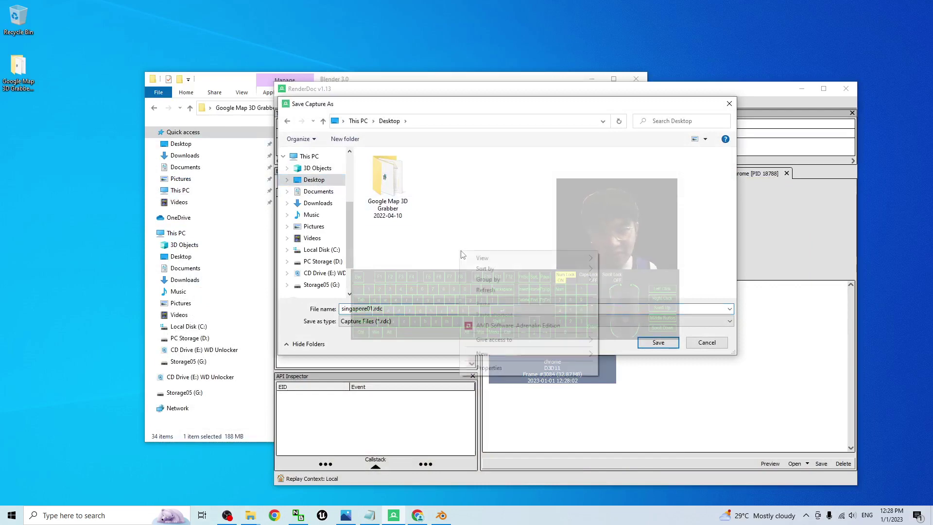
mouse_move(530, 353)
click(631, 355)
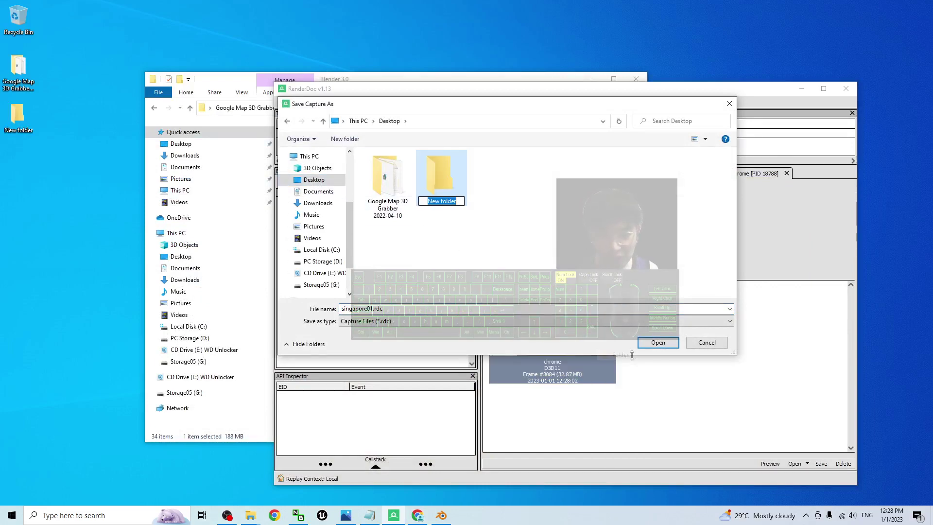
text(mars01)
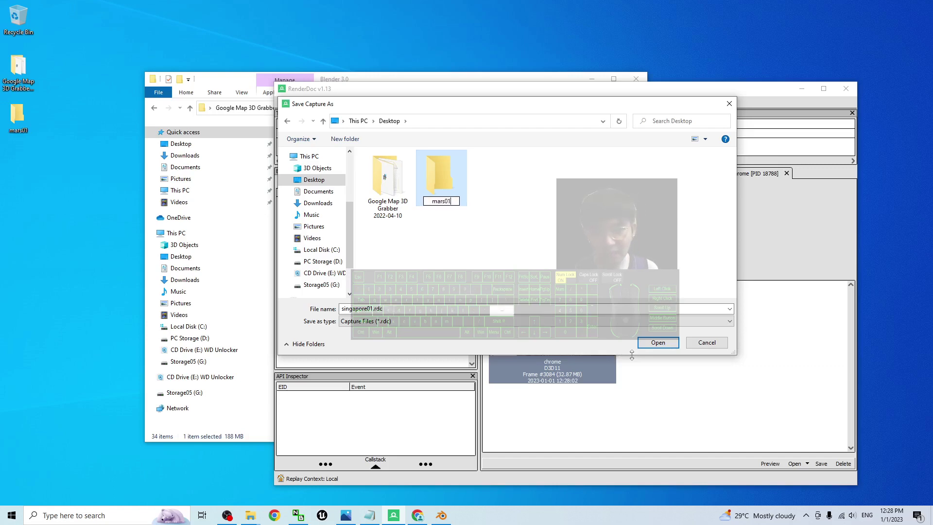
key(Return)
double_click(444, 178)
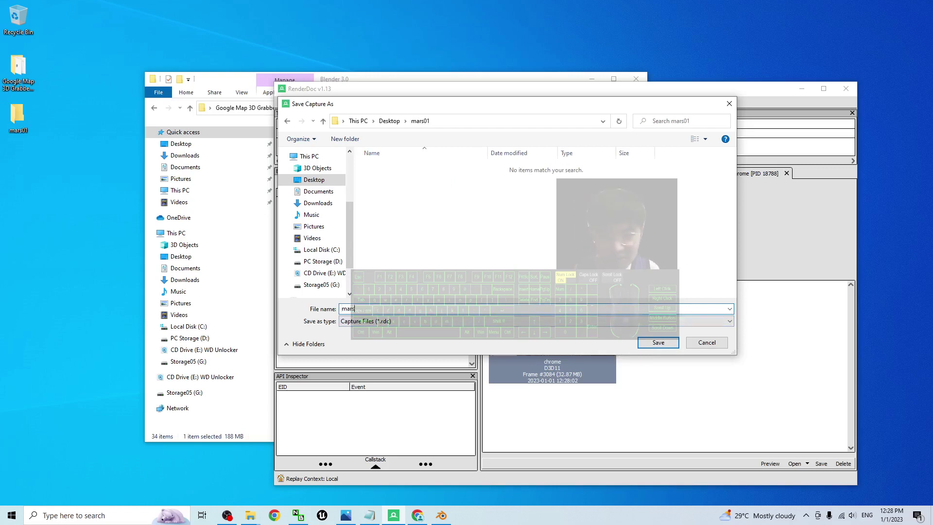
key(Return)
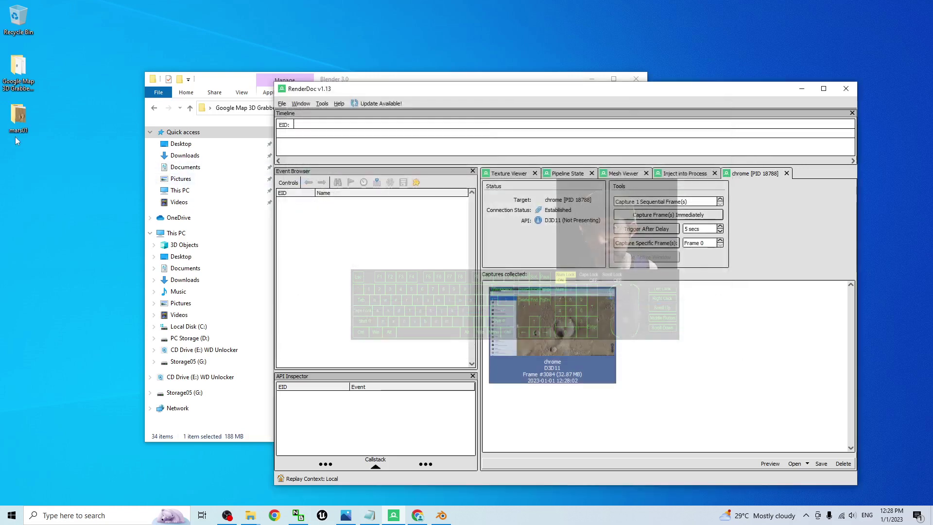
Open the Desktop mars01 folder and arrange it beside a resized Blender window.
double_click(18, 115)
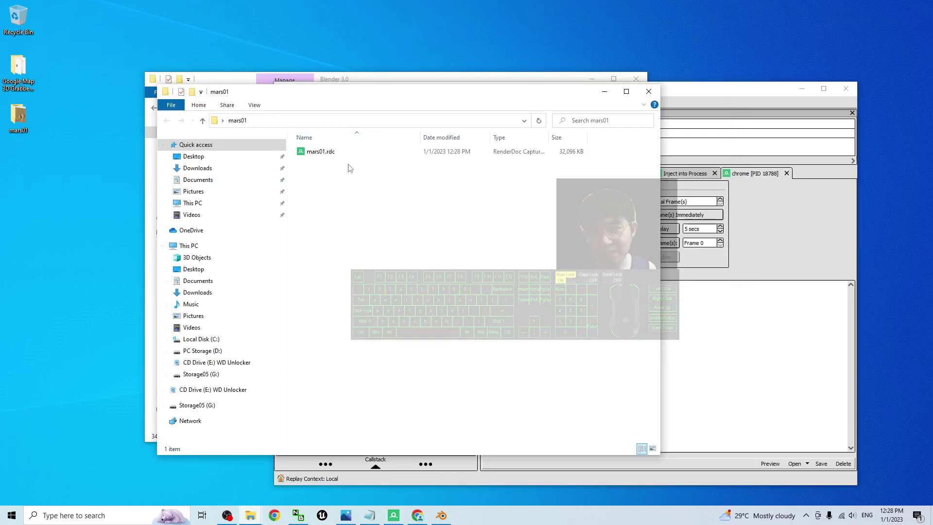
click(334, 154)
click(441, 516)
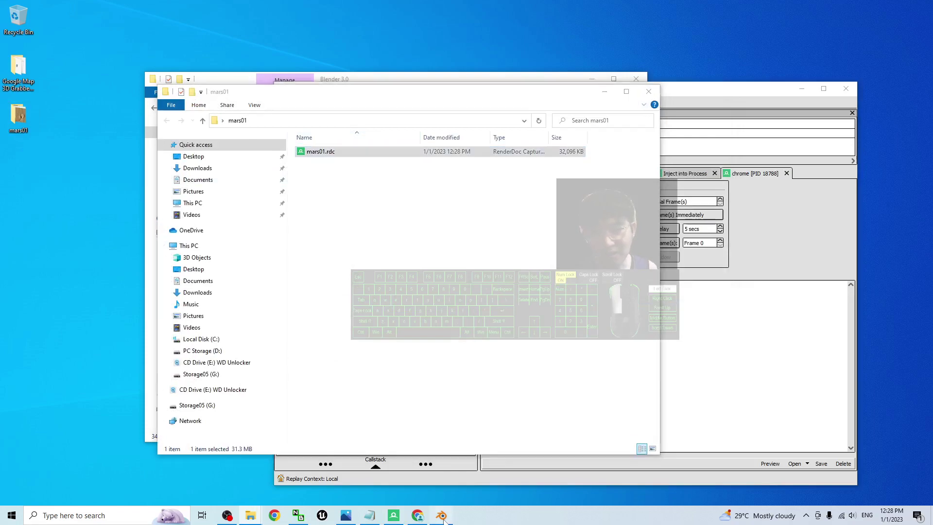
drag(455, 6, 833, 157)
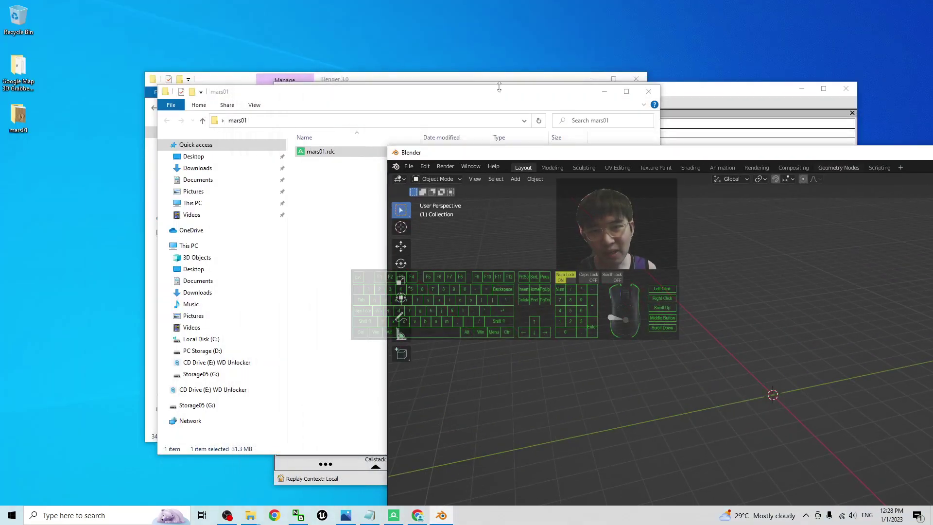
drag(497, 99, 314, 57)
drag(615, 159, 428, 53)
Import Desktop\mars01\mars01.rdc as a Google Maps Capture (.rdc).
click(221, 61)
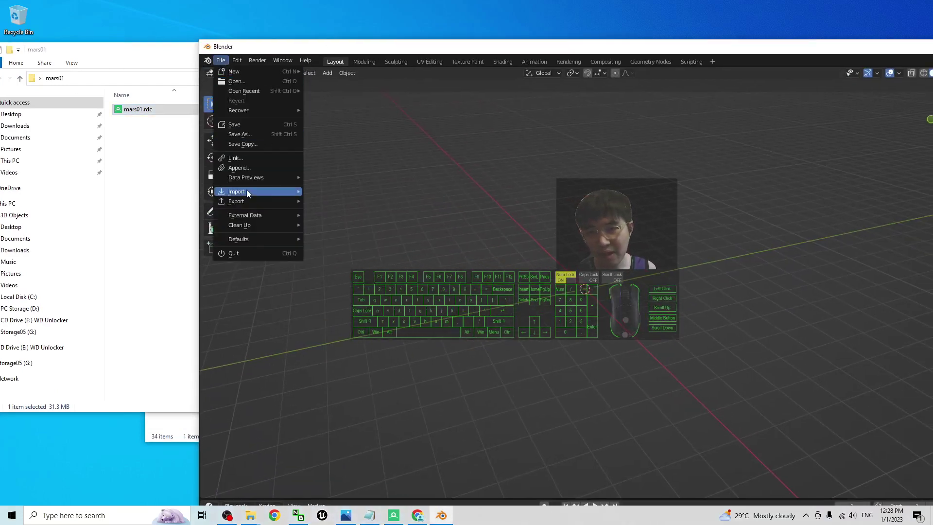
mouse_move(247, 192)
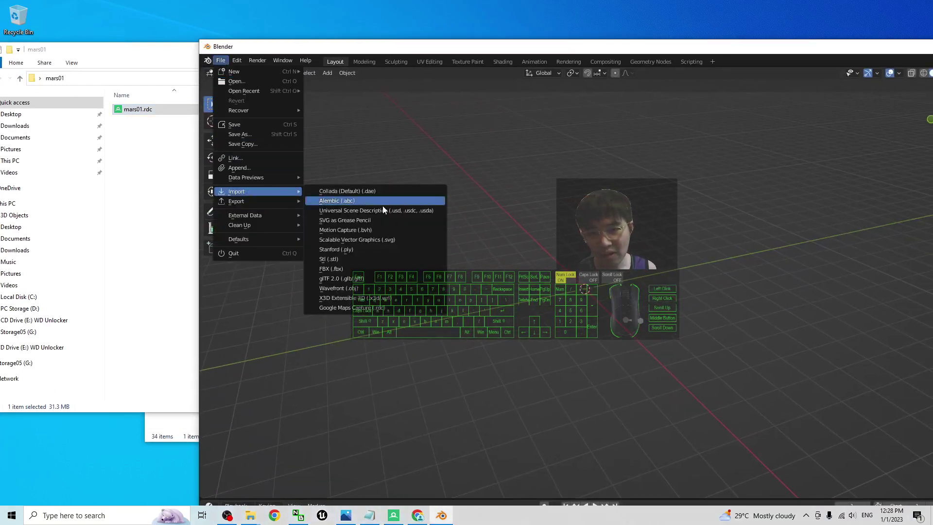
click(368, 309)
click(445, 259)
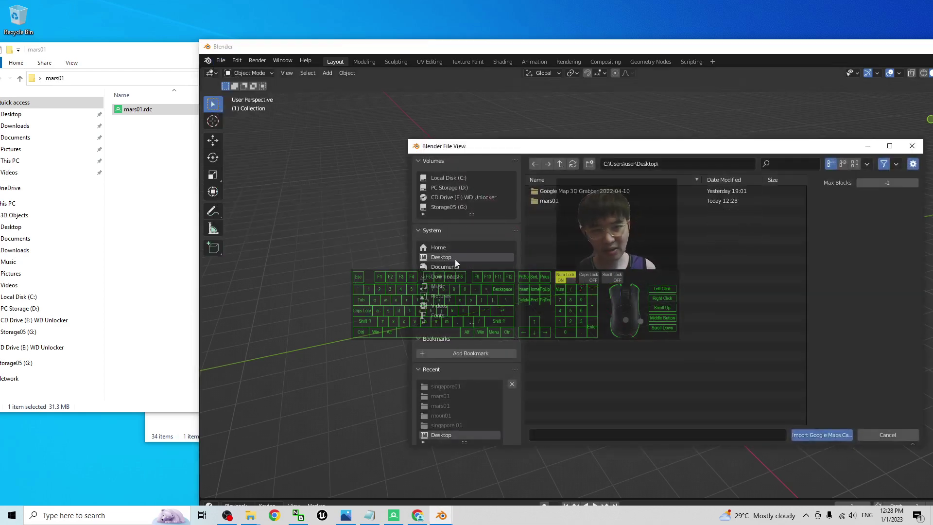
click(548, 202)
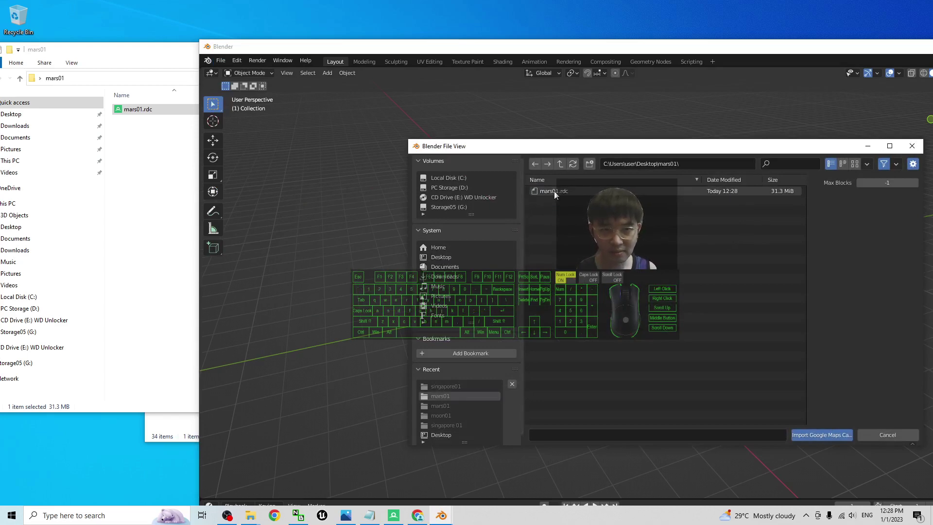
double_click(554, 191)
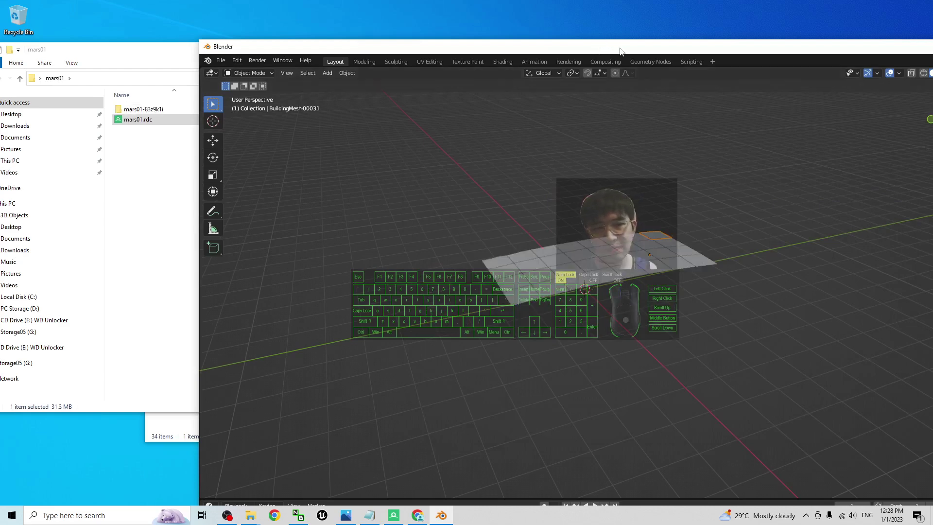
Maximize Blender, orbit and zoom around the imported terrain, and select tile BuildingMesh-00014.
double_click(620, 51)
scroll(478, 244, up, 5)
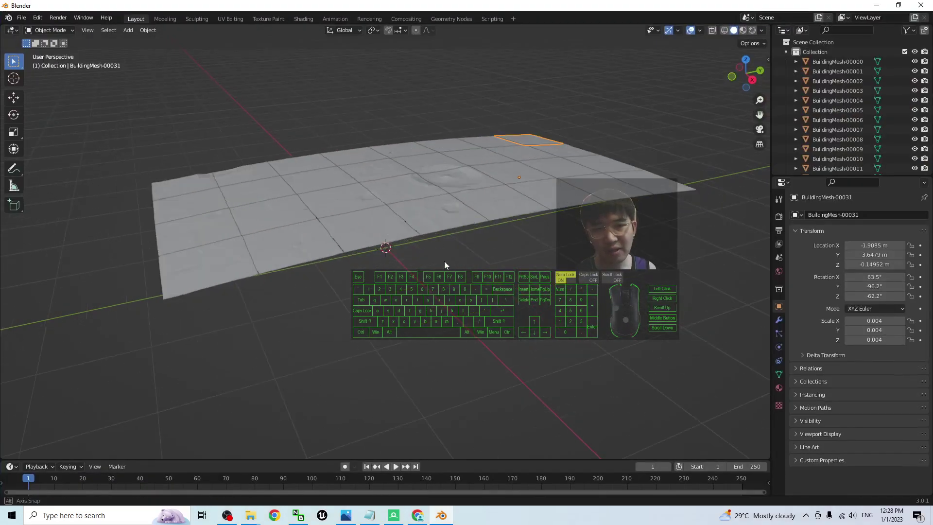
mouse_move(444, 261)
middle_down()
mouse_move(445, 287)
mouse_move(446, 263)
middle_up()
scroll(498, 127, up, 7)
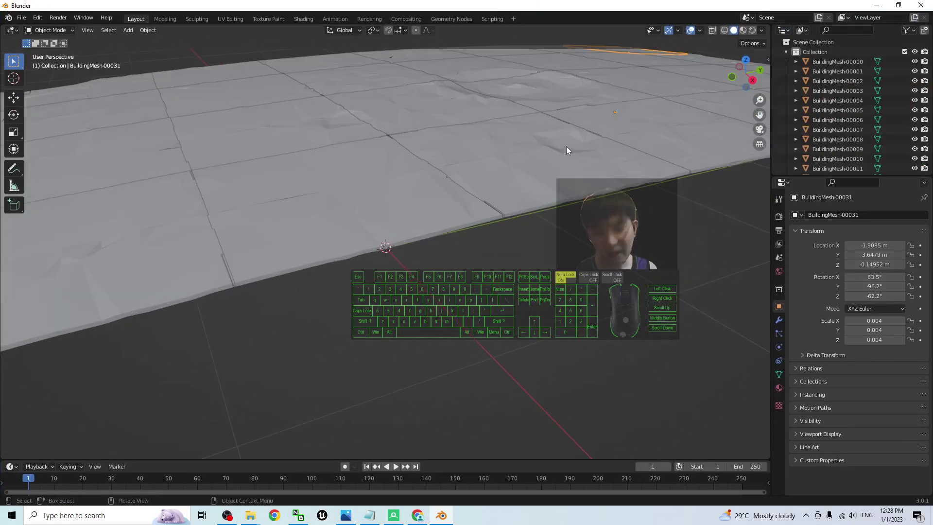
middle_drag(555, 105, 443, 275)
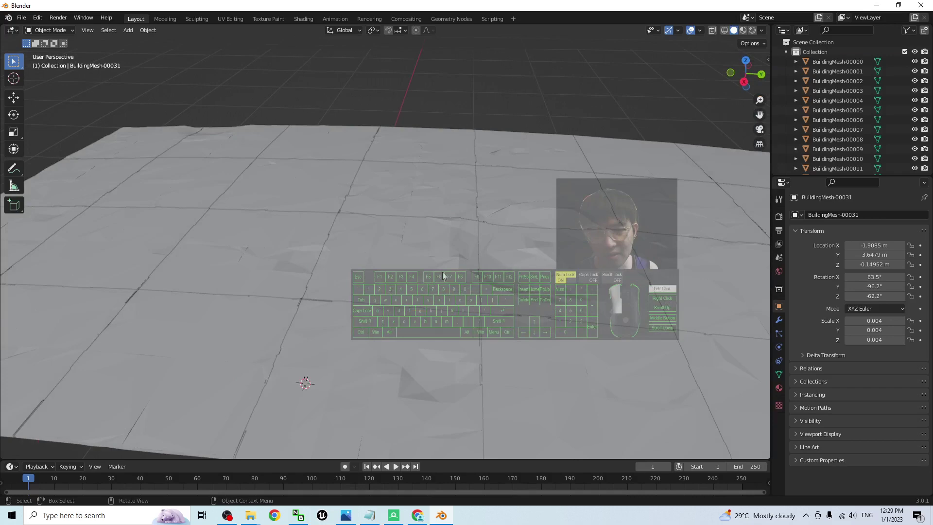
scroll(426, 280, down, 5)
click(498, 335)
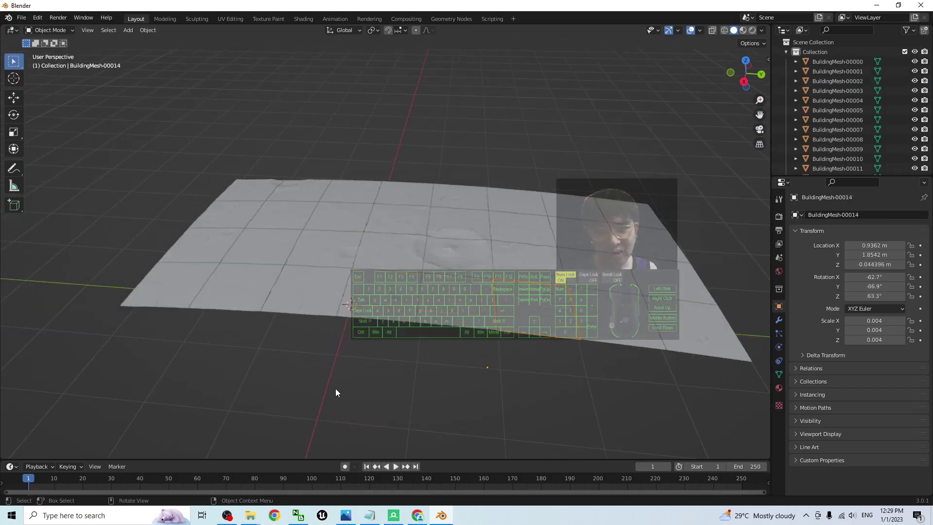
middle_drag(336, 392, 381, 373)
scroll(457, 226, up, 3)
scroll(456, 225, down, 2)
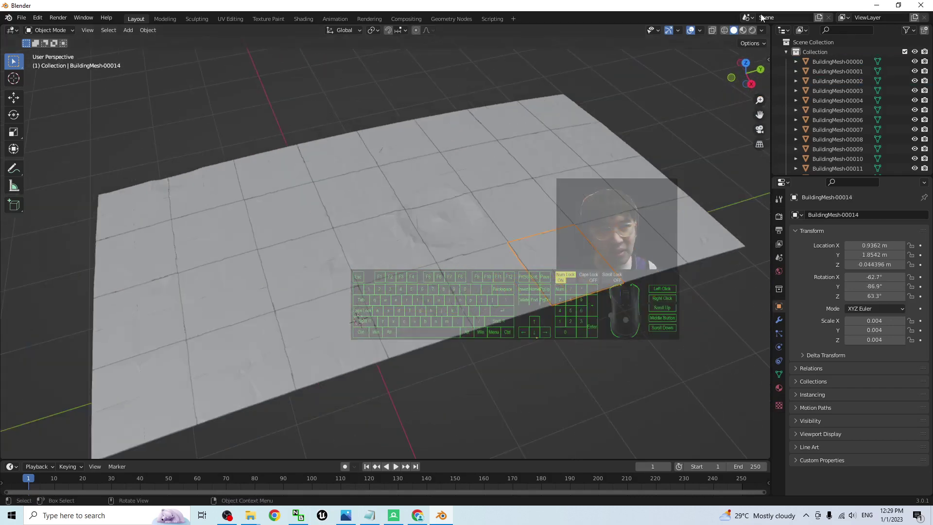
Switch to Material Preview shading and view the textured crater from a low oblique angle.
click(744, 30)
scroll(527, 204, up, 3)
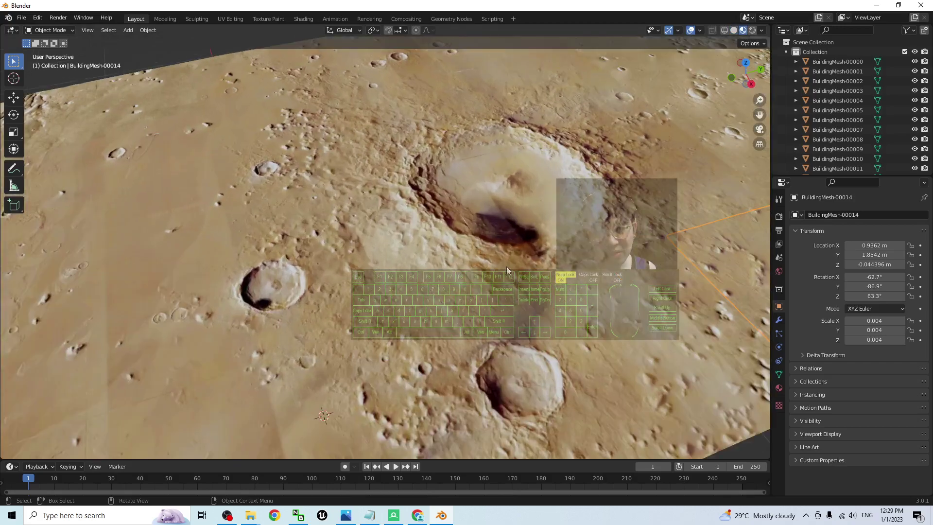
scroll(526, 204, down, 3)
mouse_move(527, 204)
middle_down()
mouse_move(497, 230)
mouse_move(474, 215)
mouse_move(479, 264)
mouse_move(471, 212)
middle_up()
scroll(522, 197, up, 5)
scroll(521, 197, down, 4)
middle_drag(597, 180, 456, 298)
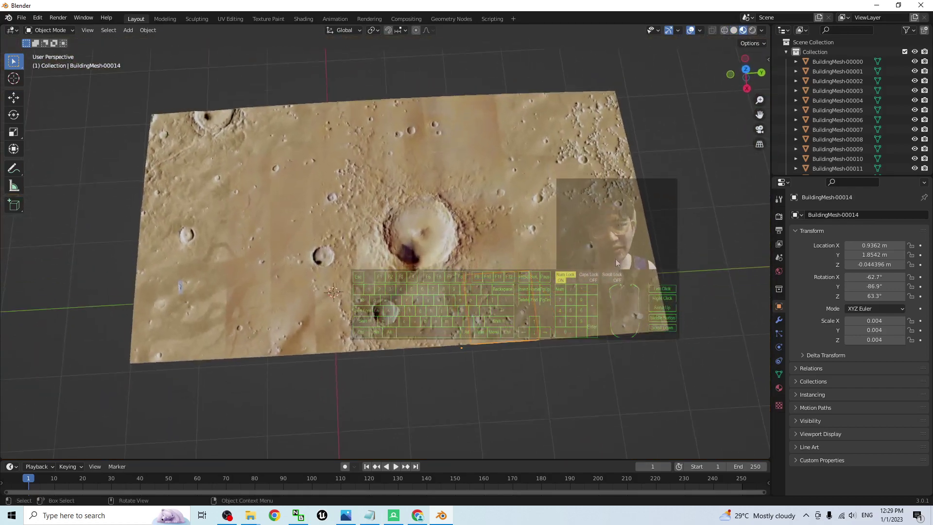
scroll(623, 239, down, 1)
Box-select every terrain tile and join them with Ctrl+J, inspecting the crater from low angles.
drag(657, 89, 194, 404)
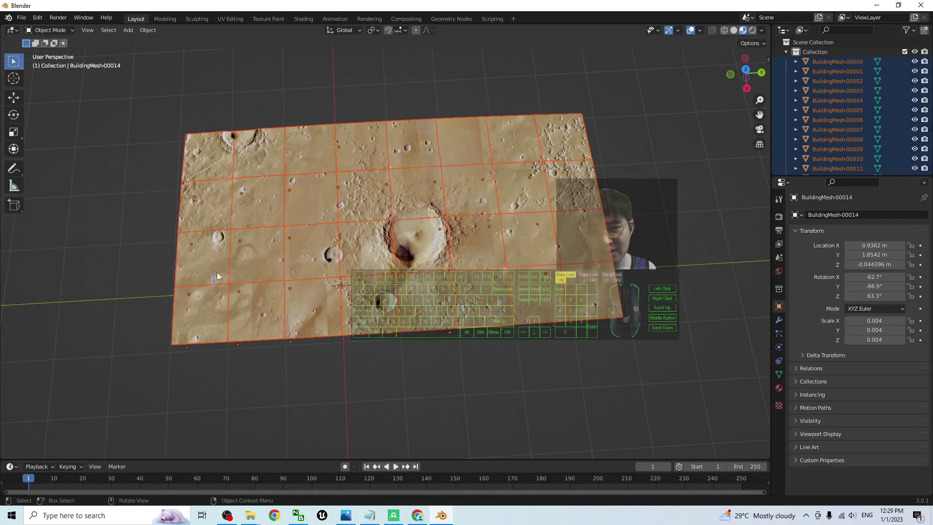
key(ctrl+j)
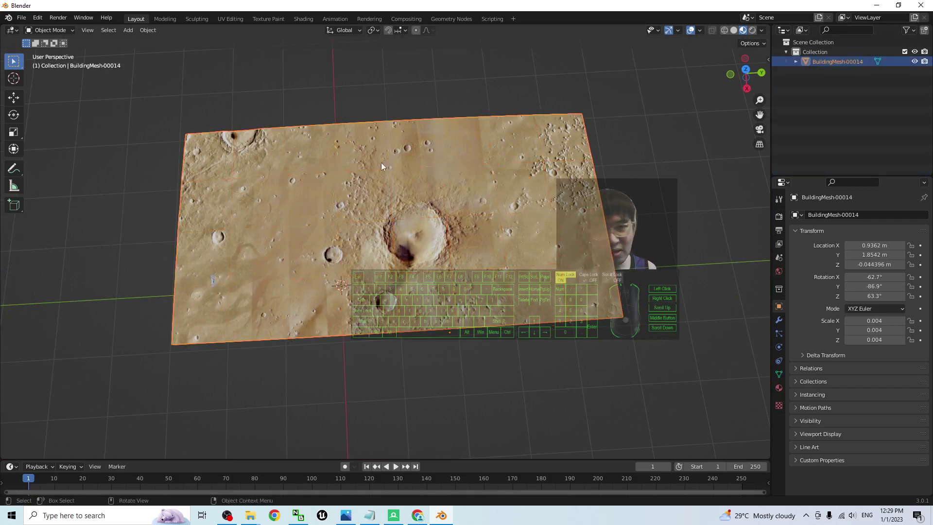
scroll(501, 236, down, 1)
scroll(500, 237, up, 4)
middle_drag(456, 357, 504, 318)
scroll(459, 291, up, 8)
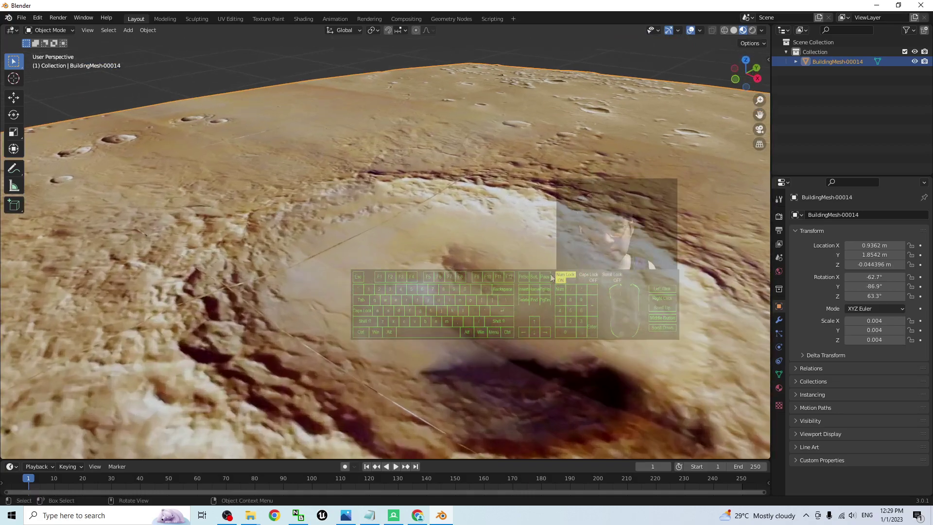
scroll(558, 285, down, 11)
scroll(557, 284, up, 10)
middle_drag(547, 266, 439, 318)
scroll(464, 290, up, 4)
scroll(424, 291, down, 12)
Arrange the Blender window beside the mars01 folder window.
drag(546, 4, 733, 33)
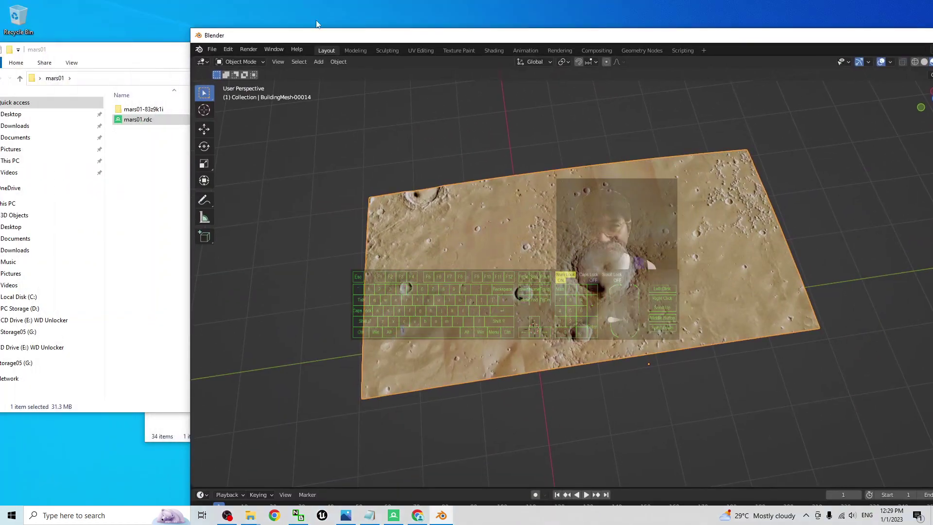
drag(145, 57, 276, 74)
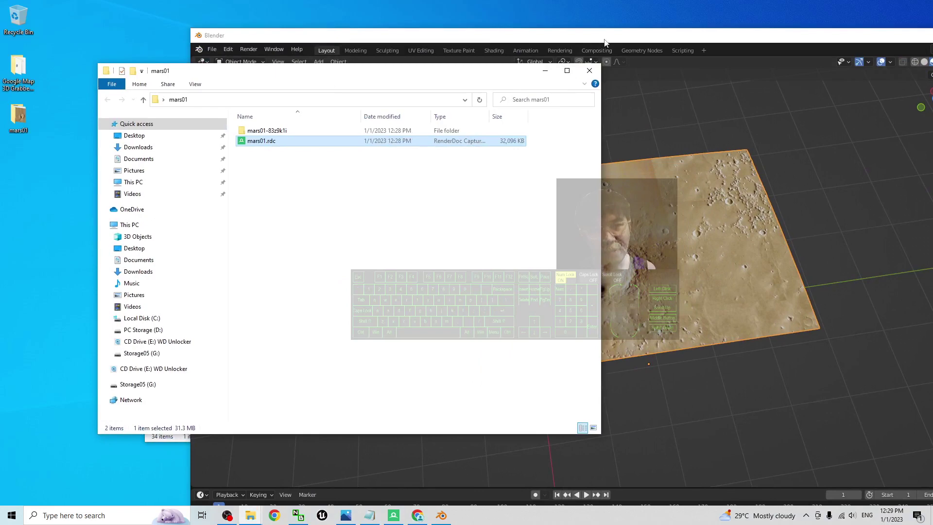
drag(316, 35, 404, 27)
drag(239, 76, 168, 83)
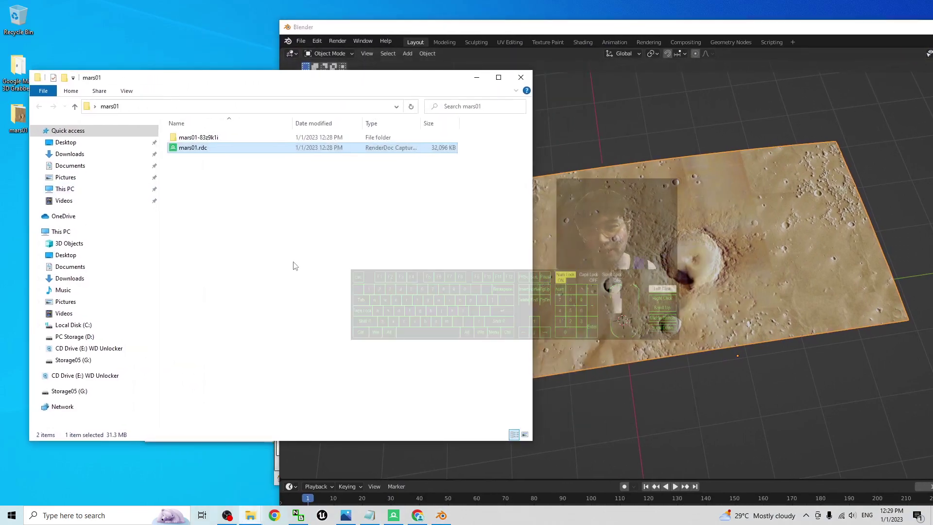
click(338, 251)
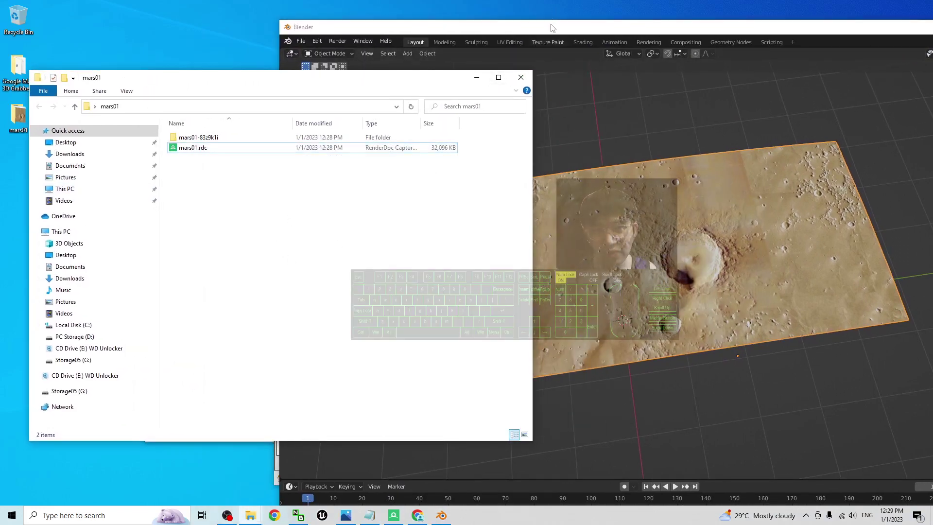
click(335, 28)
Export FBX as Desktop\mars01\mars01.fbx with Path Mode Copy and embedded textures.
click(299, 41)
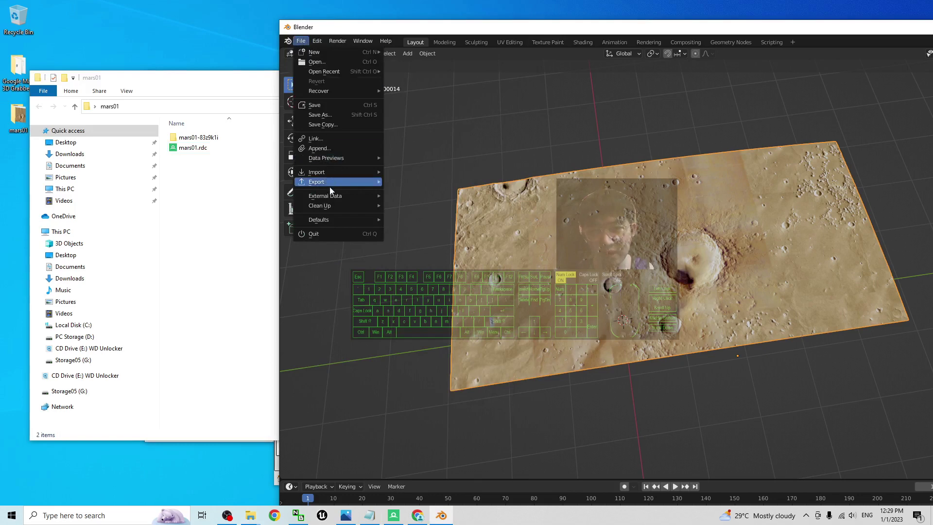
mouse_move(330, 187)
click(426, 259)
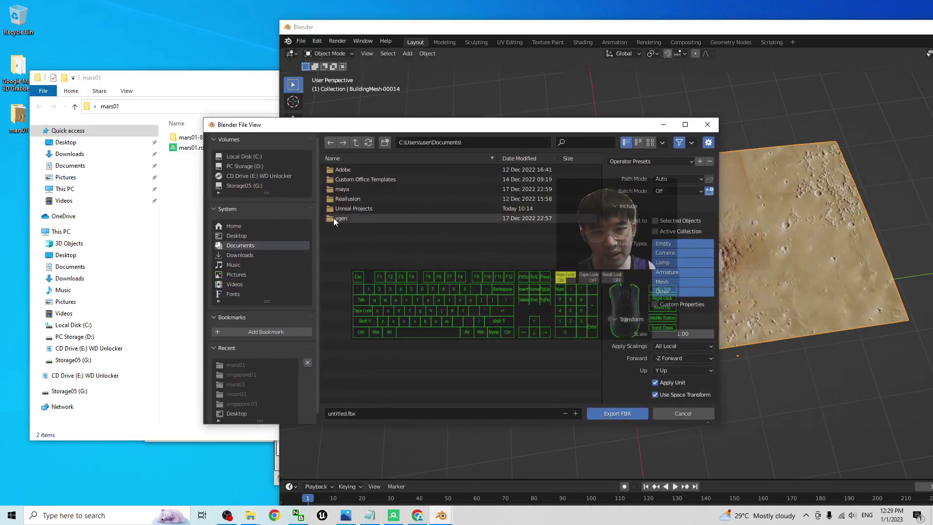
click(240, 236)
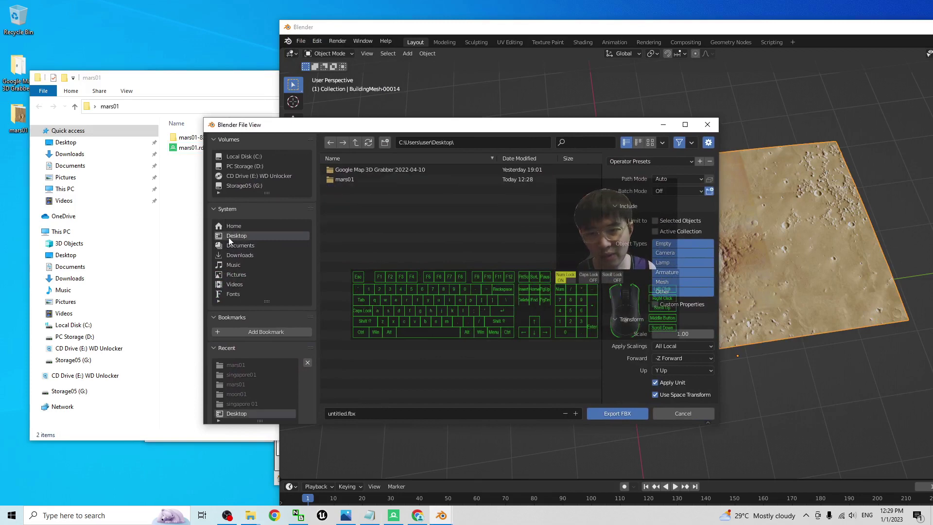
double_click(345, 179)
click(355, 414)
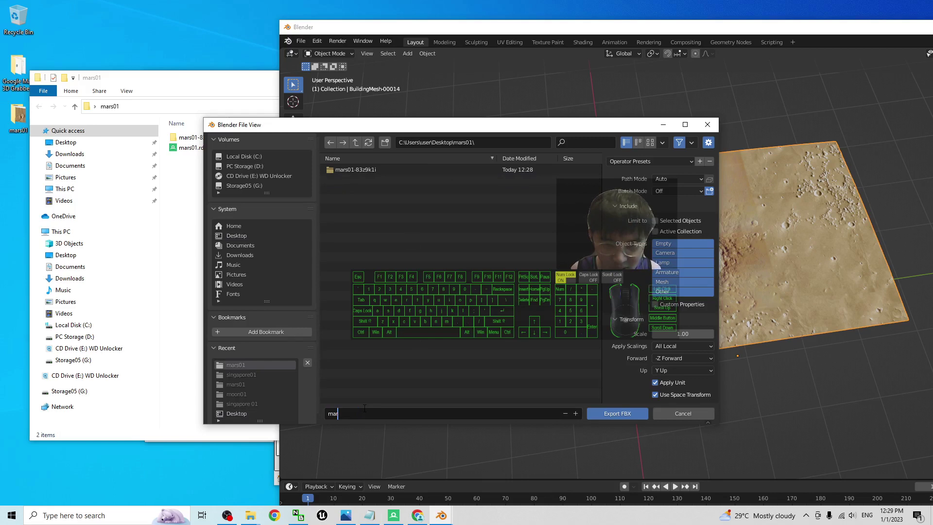
text(s01)
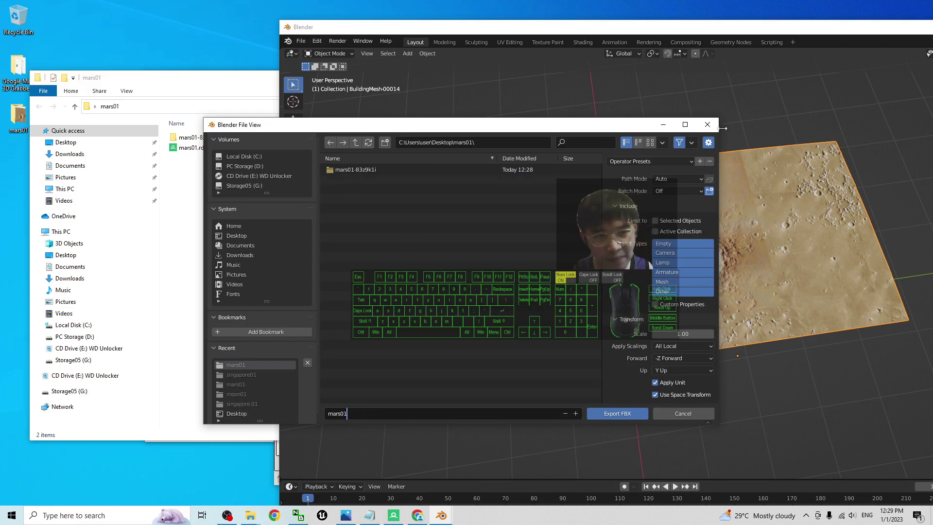
key(Return)
click(701, 179)
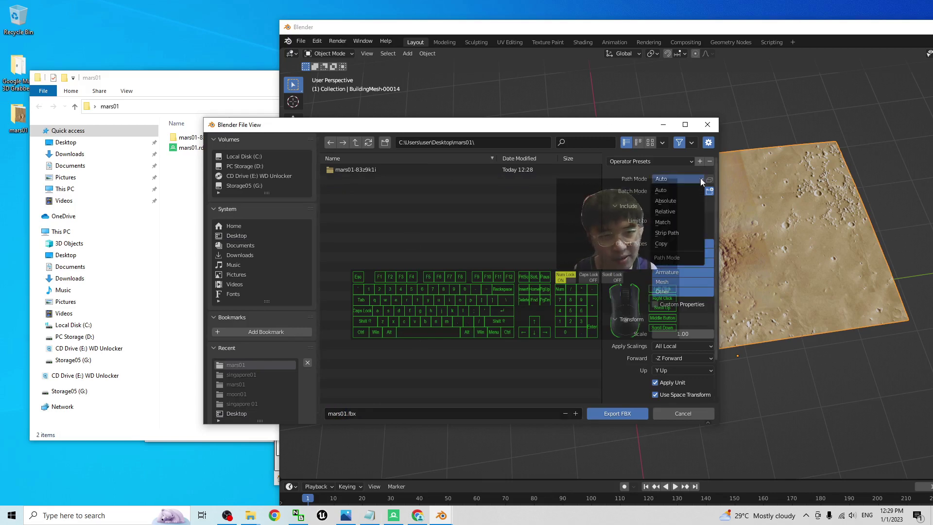
click(664, 245)
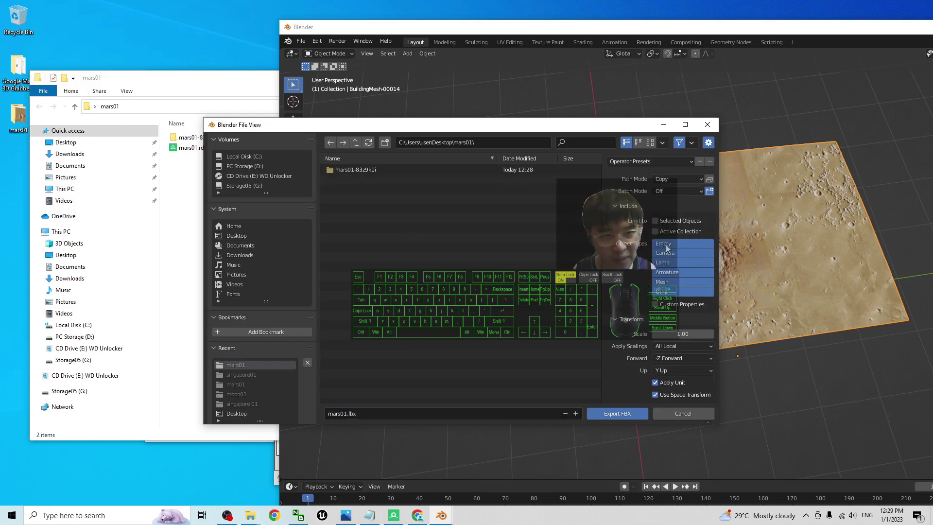
click(710, 180)
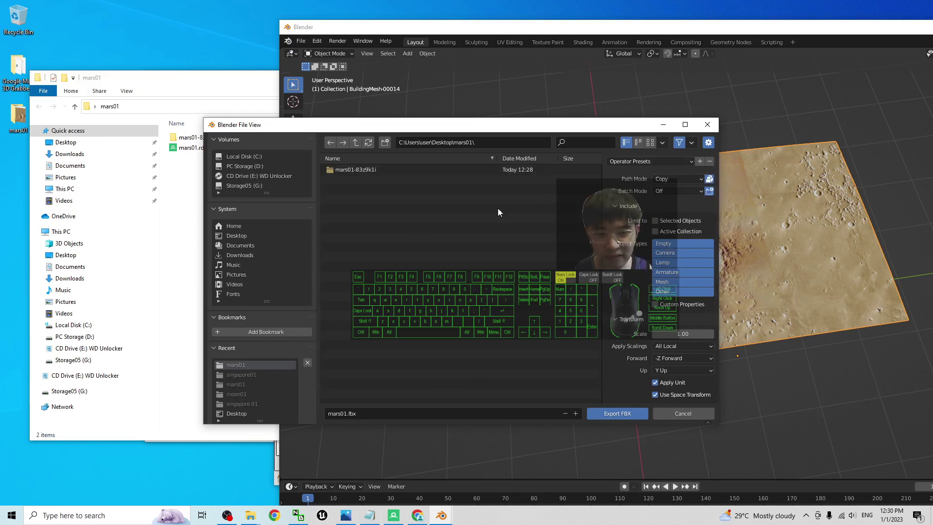
Export the terrain as mars01.fbx and open the new file in 3D Viewer.
click(614, 413)
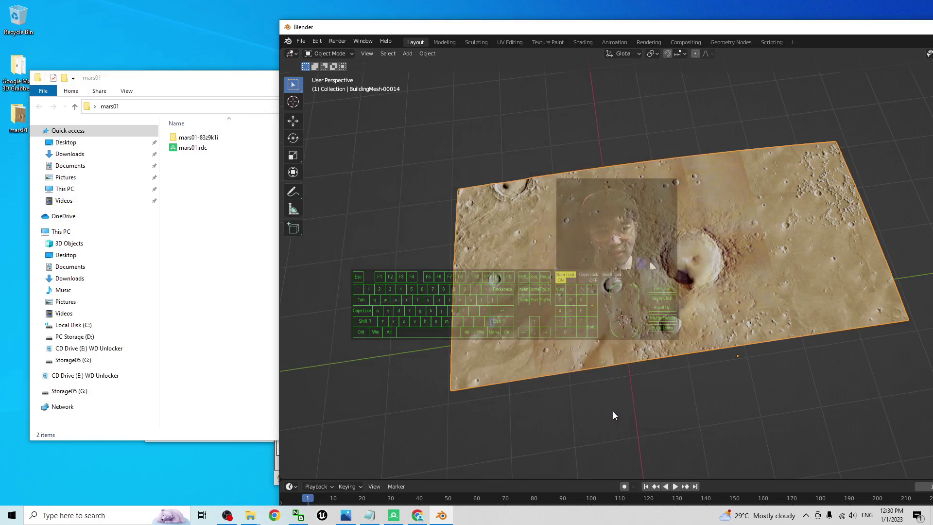
click(194, 188)
click(185, 148)
double_click(184, 148)
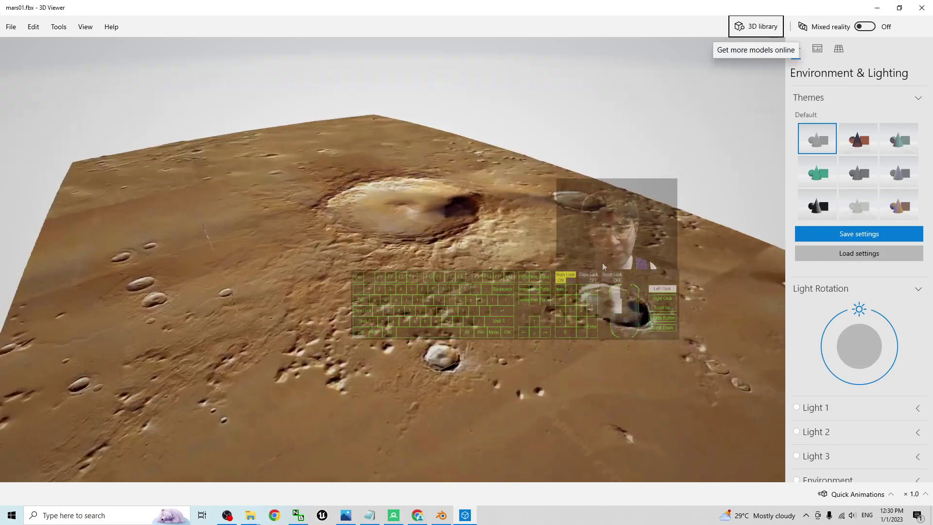
Orbit and zoom around the textured crater terrain to confirm it looks correct.
drag(602, 262, 526, 310)
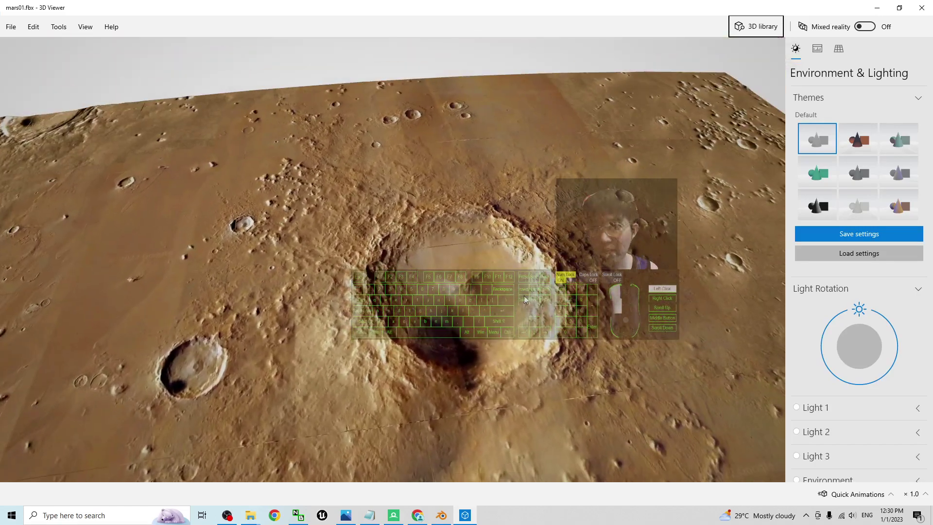
scroll(544, 313, up, 5)
scroll(549, 315, down, 10)
scroll(467, 295, up, 5)
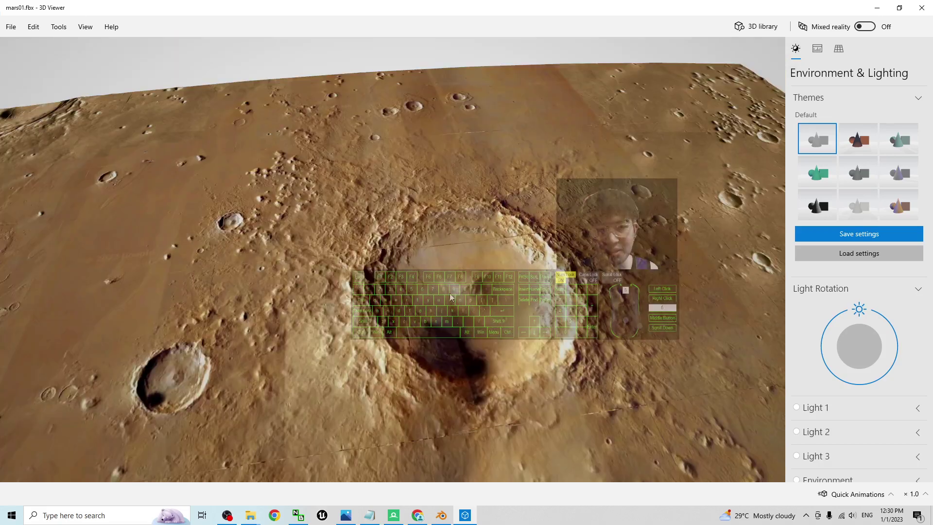
scroll(469, 334, down, 3)
middle_drag(430, 335, 458, 313)
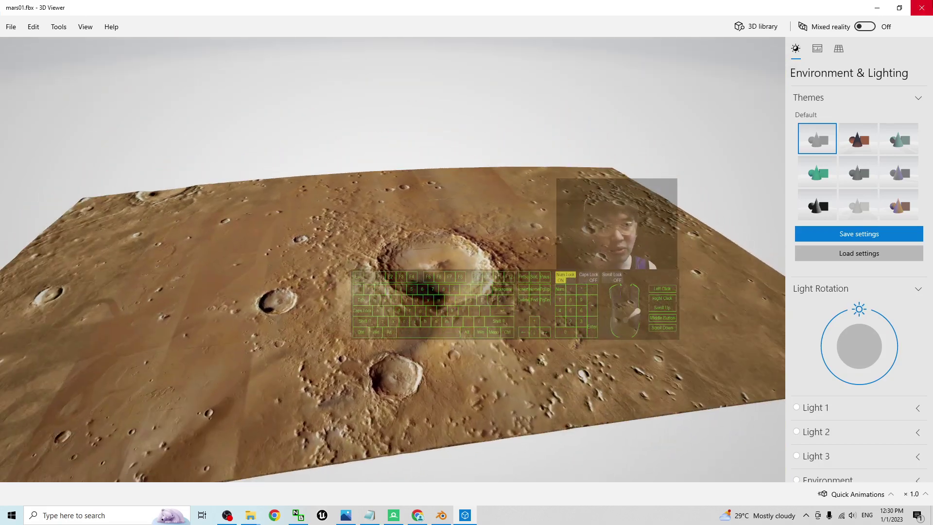
Close 3D Viewer, quit Blender without saving, and minimize RenderDoc.
click(922, 8)
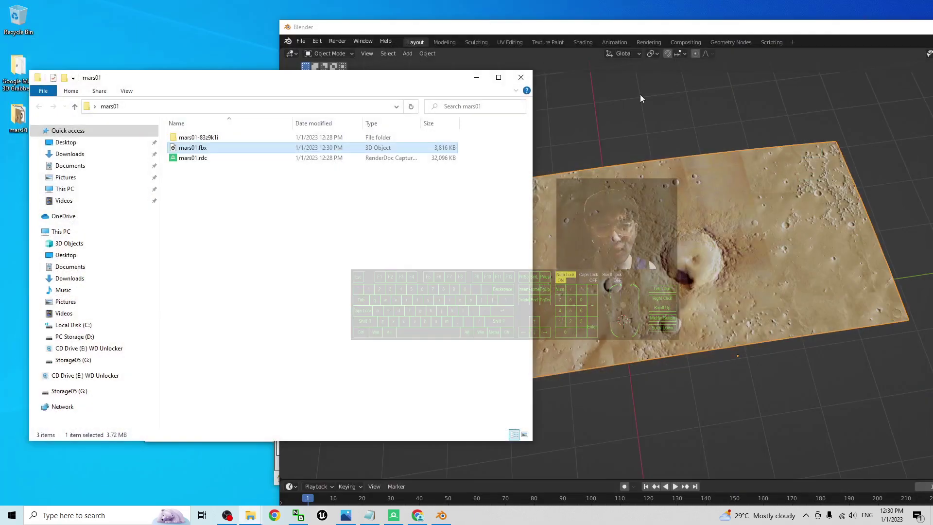
double_click(804, 29)
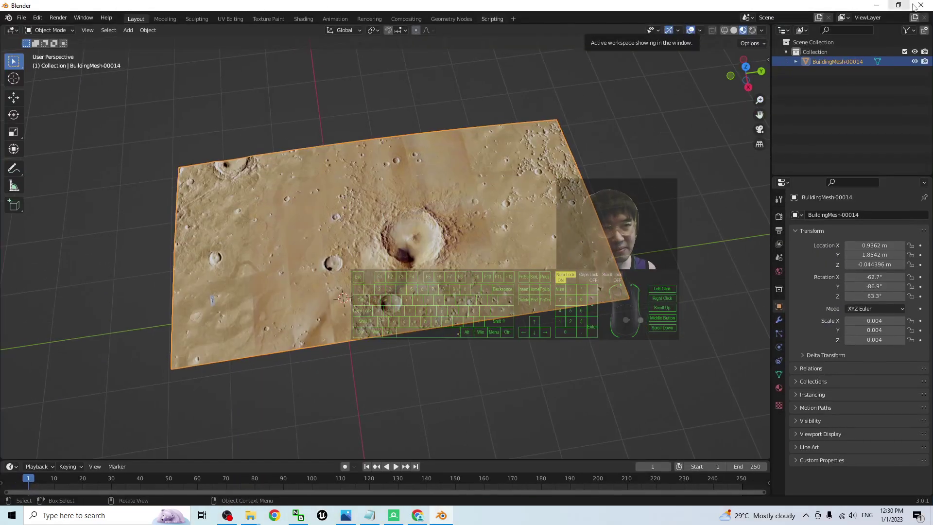
click(914, 6)
click(486, 277)
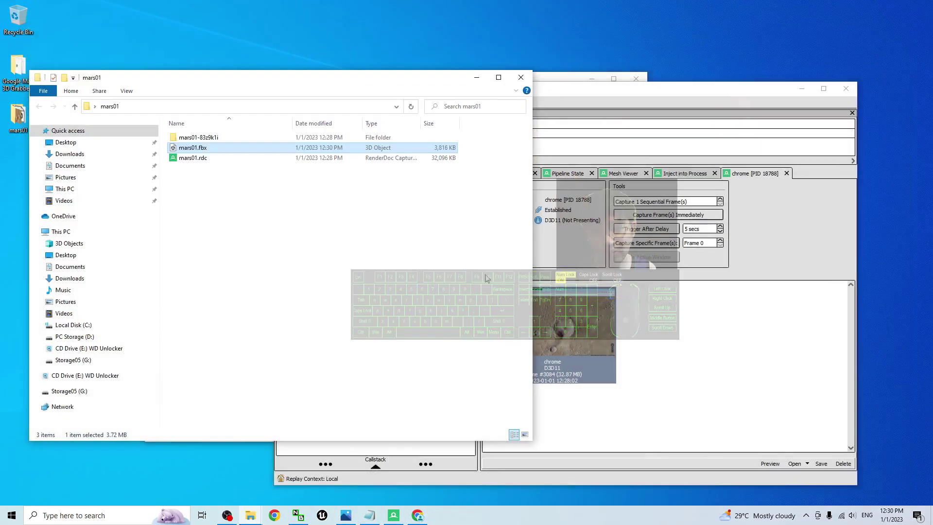
click(674, 374)
click(805, 89)
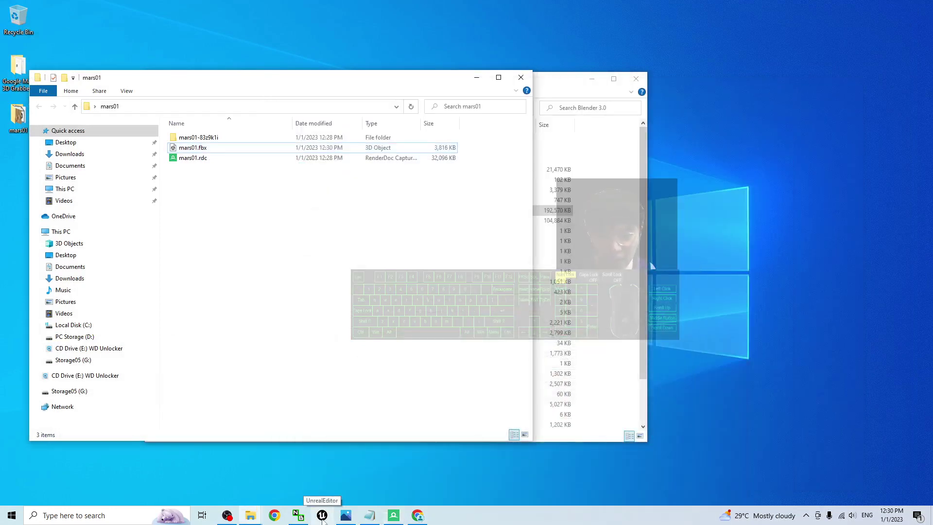
Launch Unreal Editor, declining the graphics driver download, and clear the Explorer windows away.
click(322, 517)
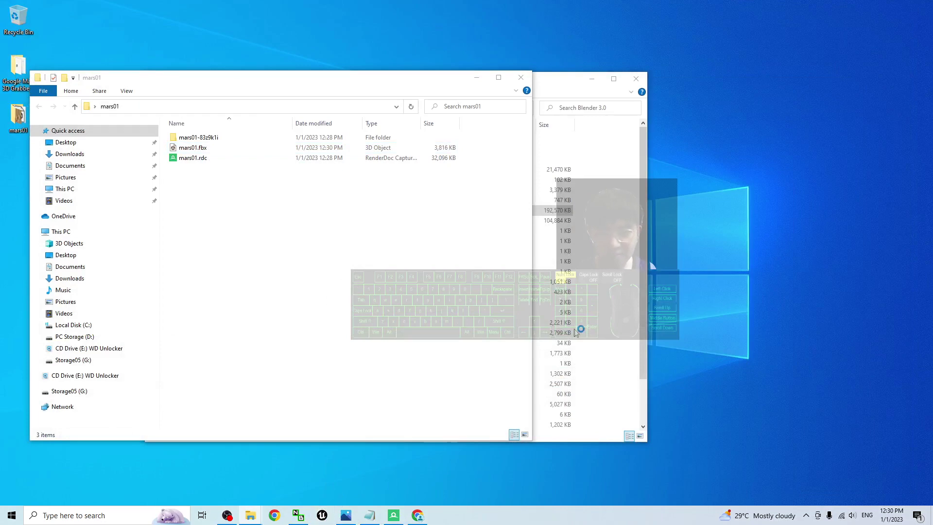
click(637, 79)
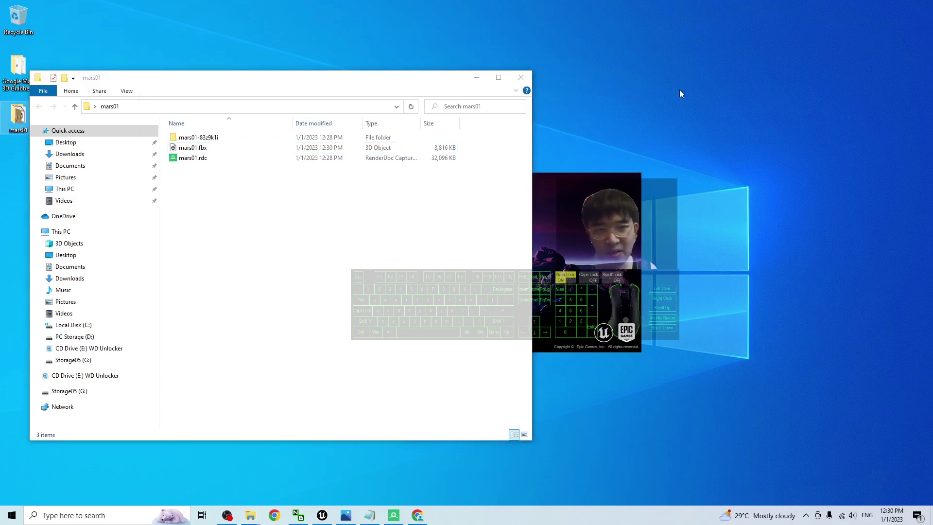
click(555, 325)
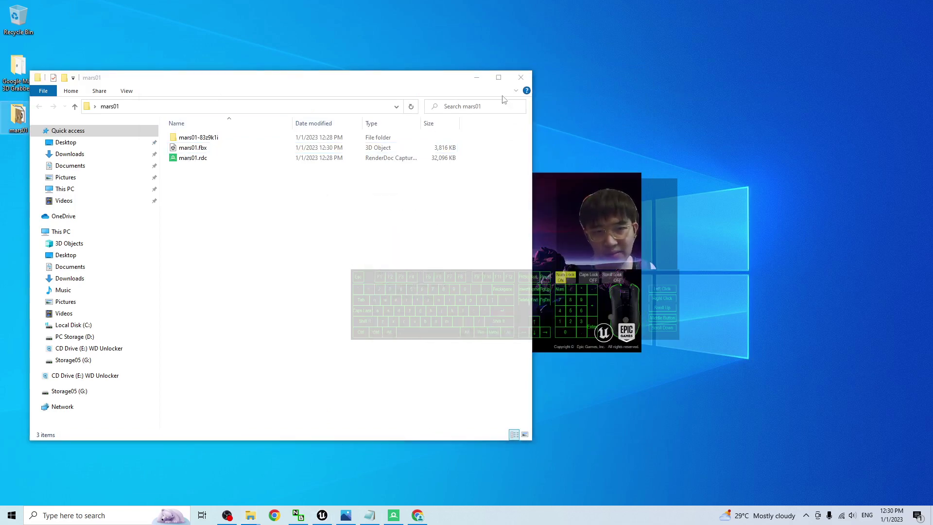
click(477, 77)
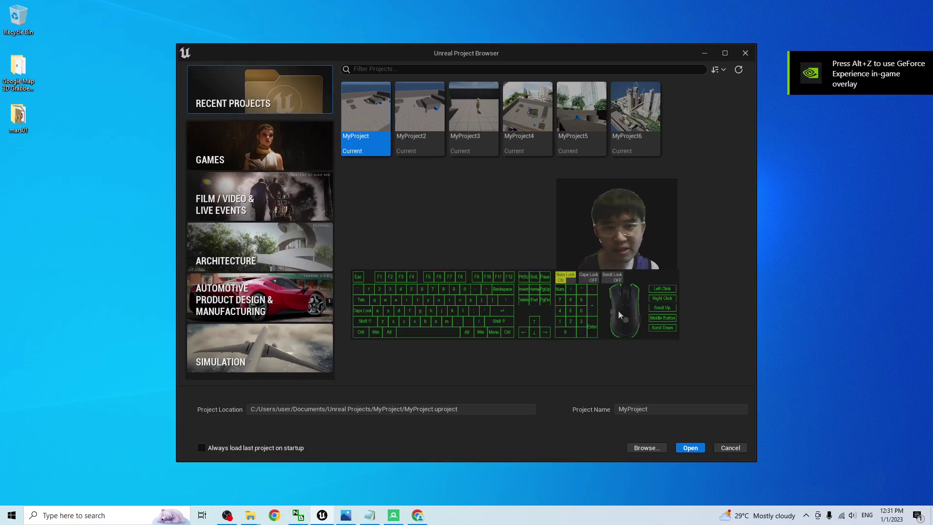
Create MyProject7 from the Games > Third Person template, declining the driver warning.
click(276, 160)
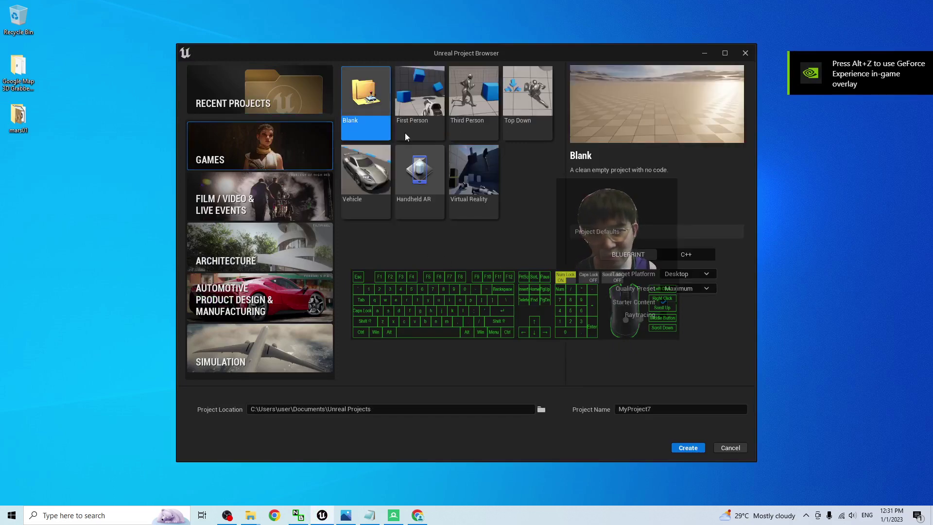
click(466, 101)
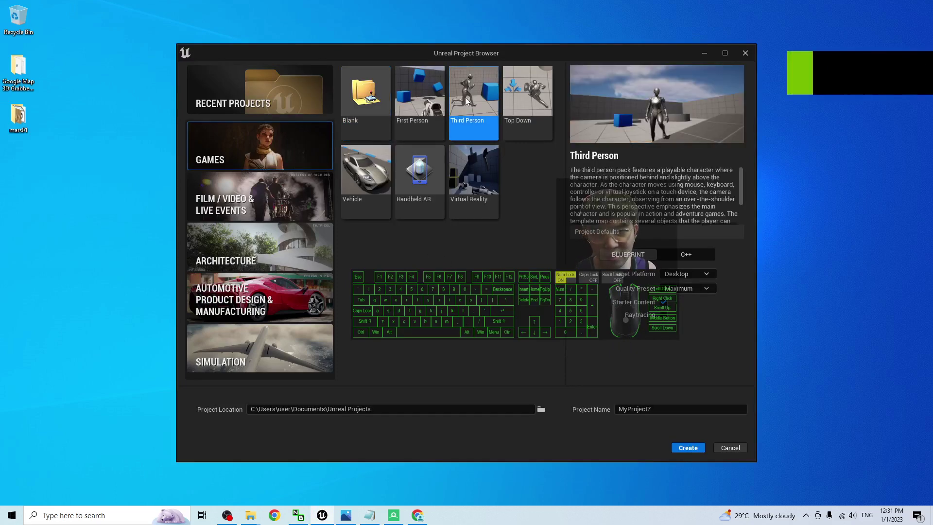
click(689, 448)
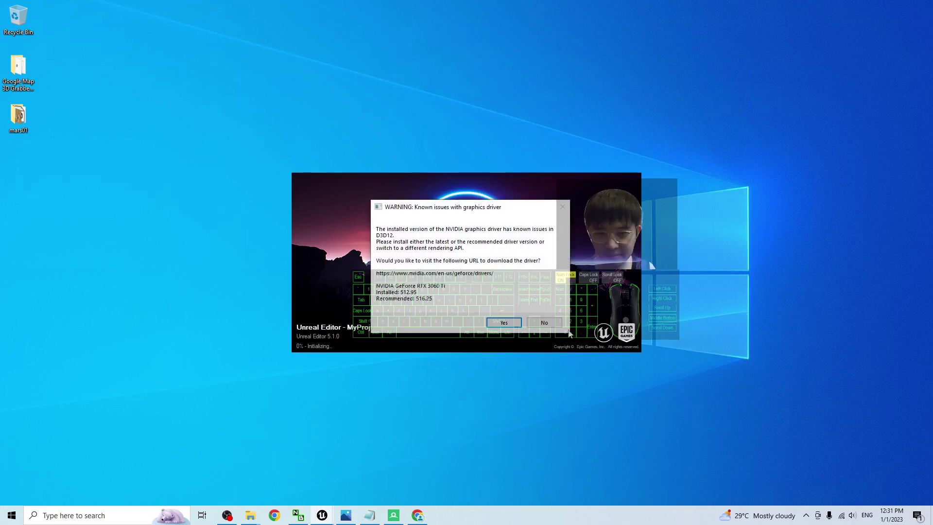
click(544, 323)
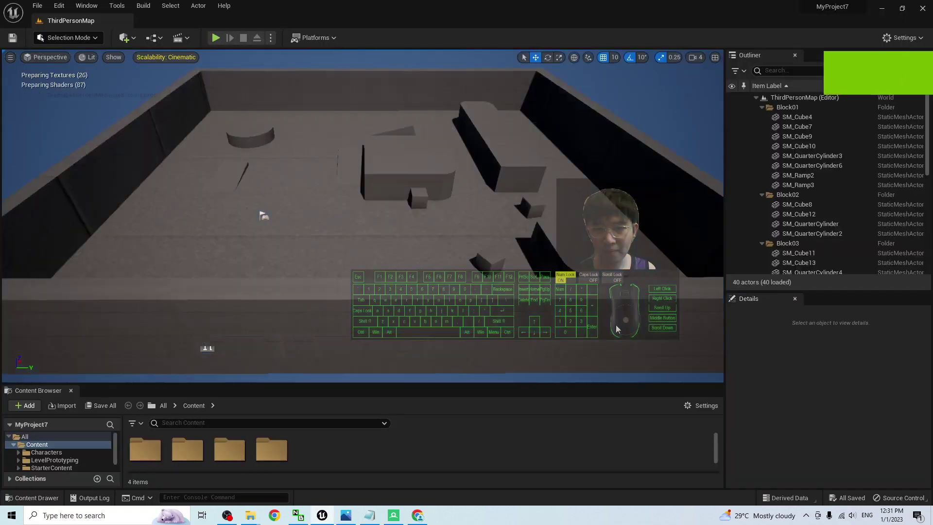
Close the content panel to enlarge the level view and select the floor cube.
scroll(462, 293, down, 2)
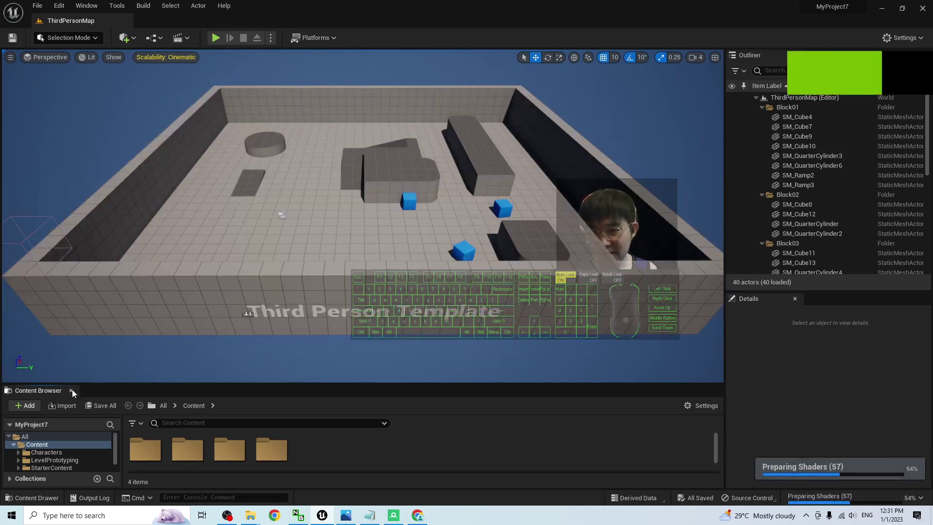
click(71, 390)
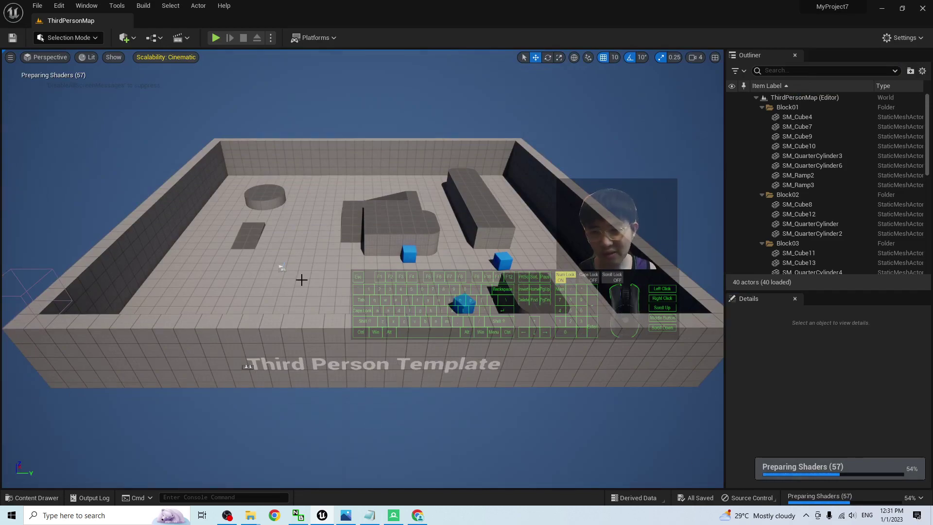
click(301, 280)
Play the level, running with W/A/S/D and jumping onto the ramps, then stop with Esc.
click(216, 38)
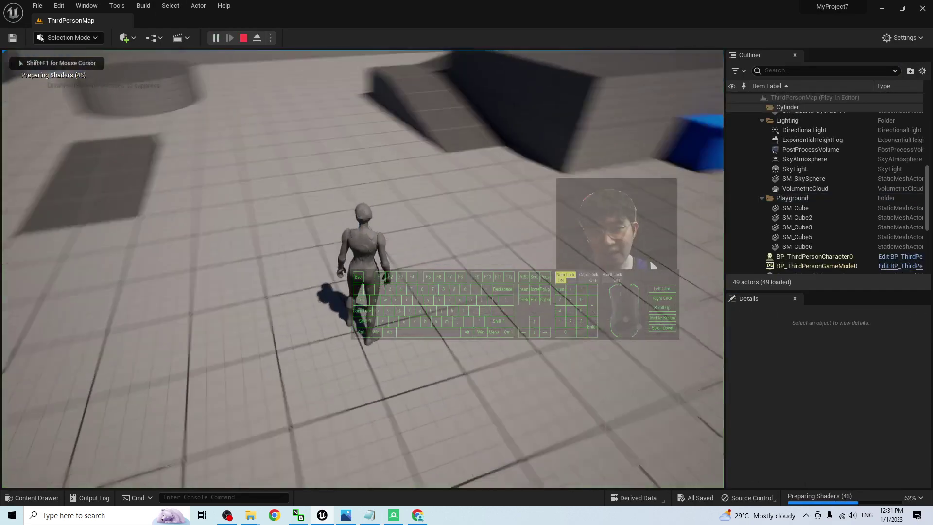
key(w)
key(a)
key(space)
key(d)
key(a)
key(space)
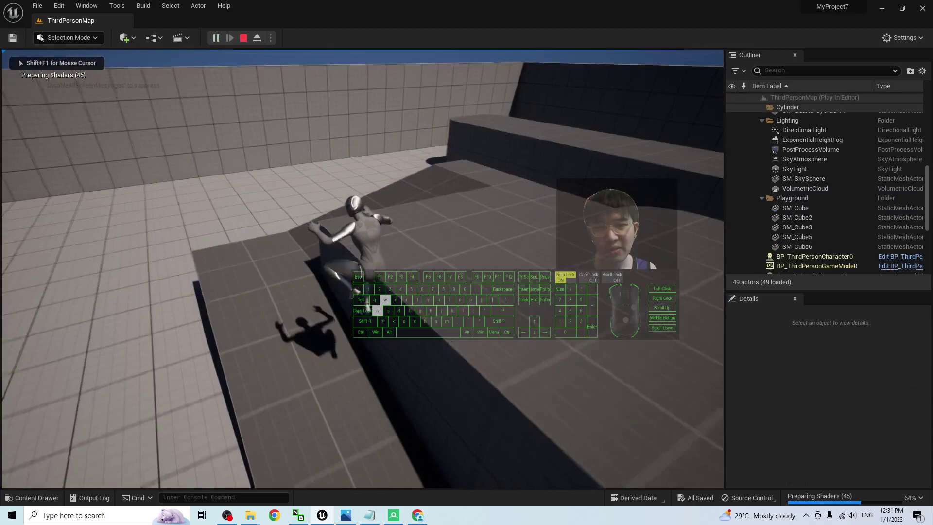
key(d)
key(s)
key(space)
key(d)
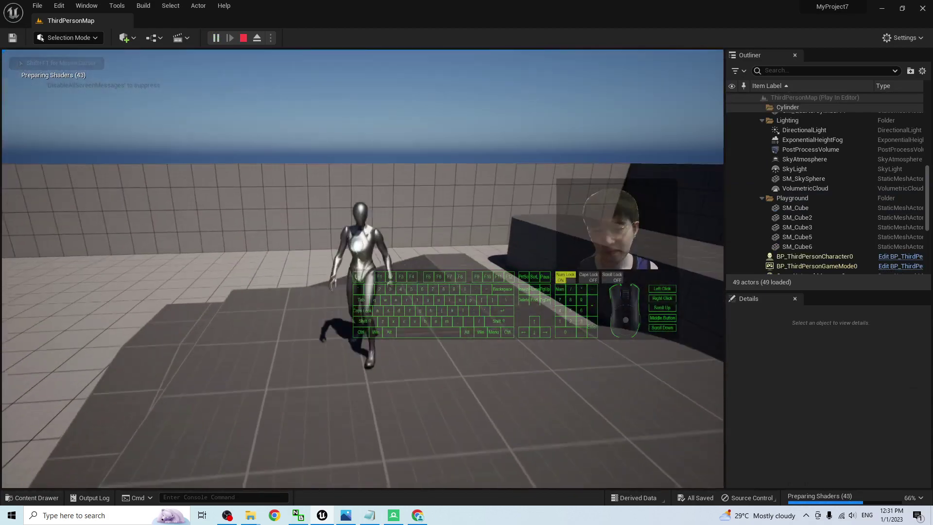
key(Escape)
scroll(419, 343, down, 6)
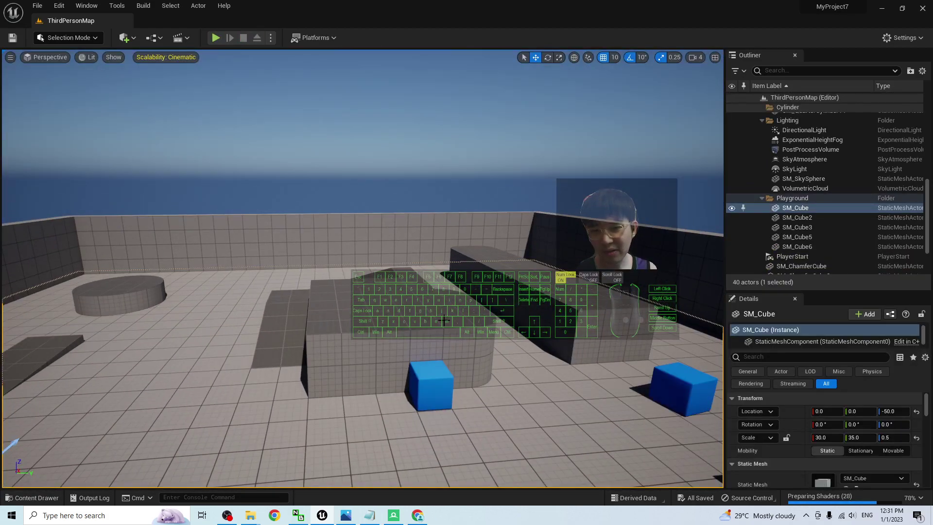
Open Content Browser 1 from the Window menu and create a folder named Mars under Content.
click(88, 6)
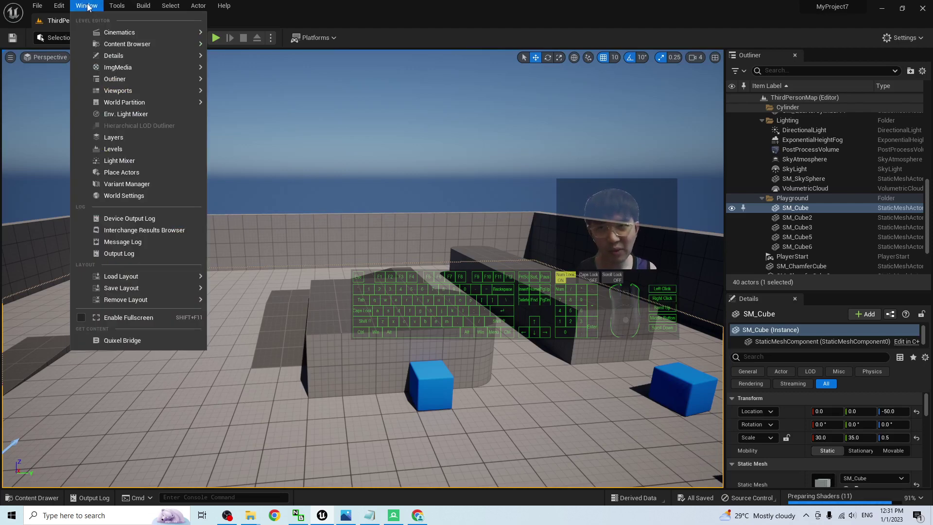
mouse_move(124, 43)
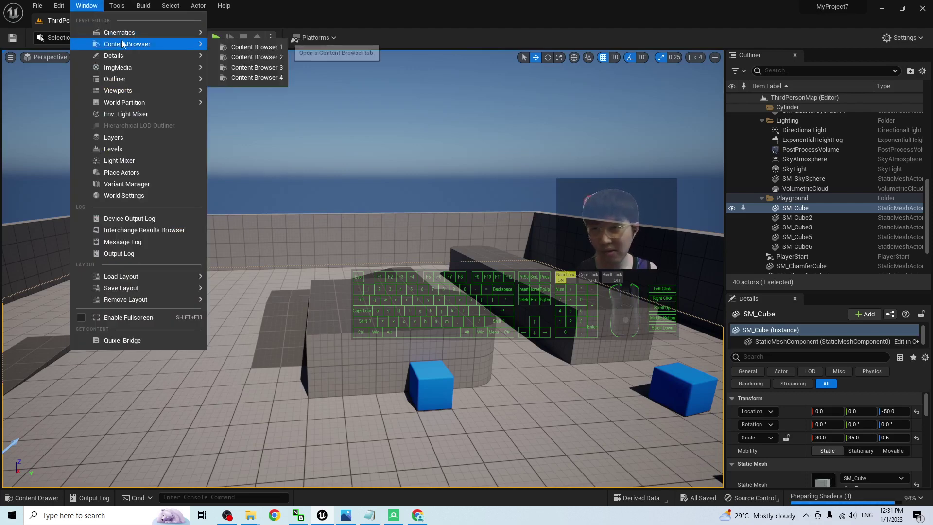
click(254, 47)
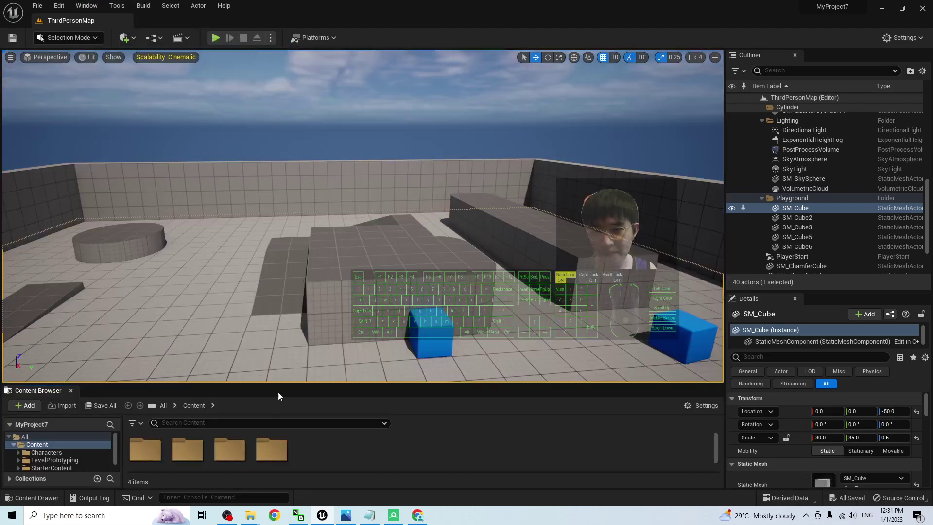
drag(279, 381, 303, 341)
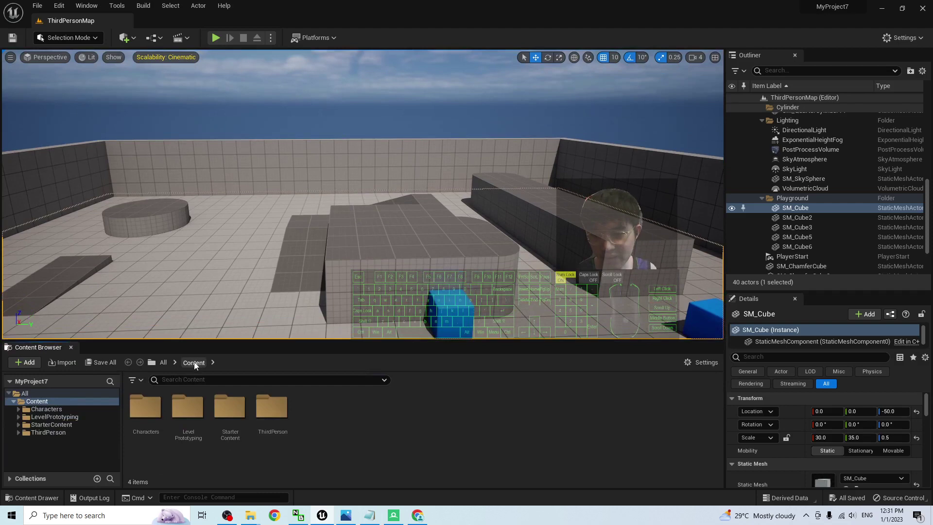
right_click(345, 445)
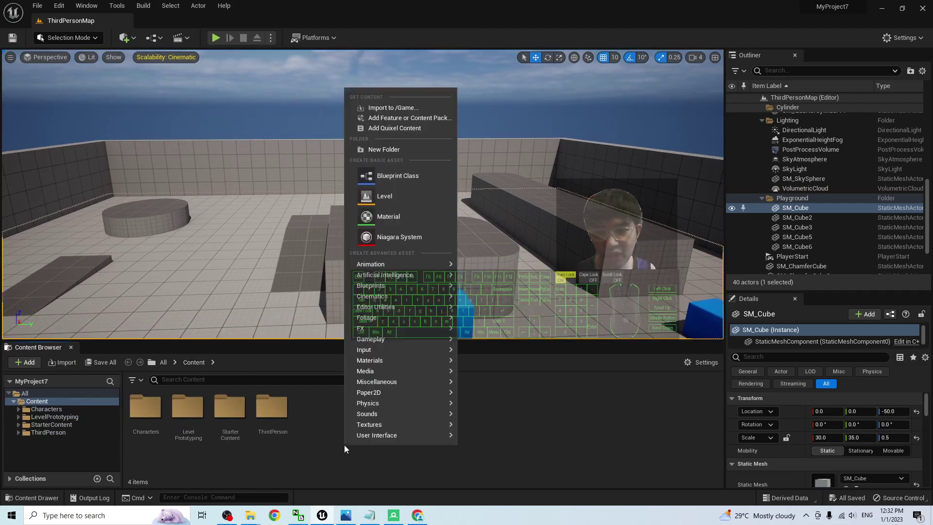
click(388, 149)
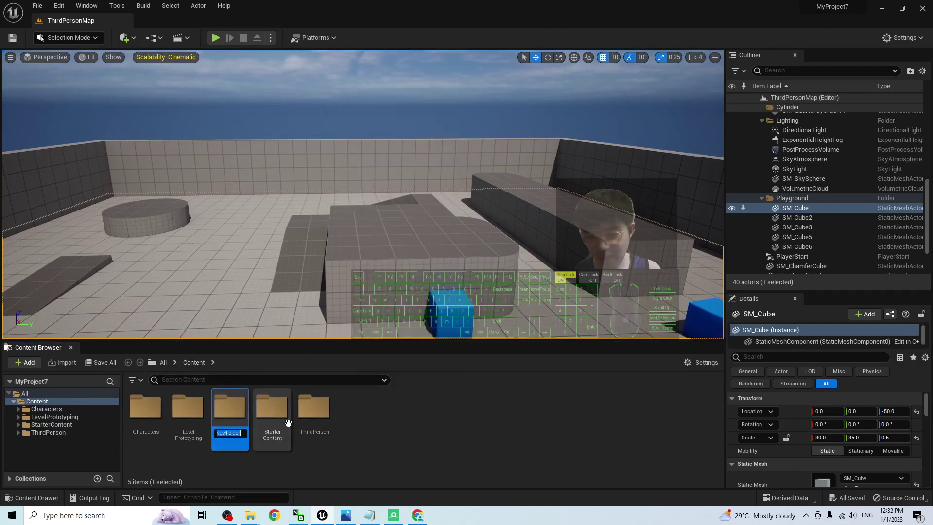
key(Return)
key(Return)
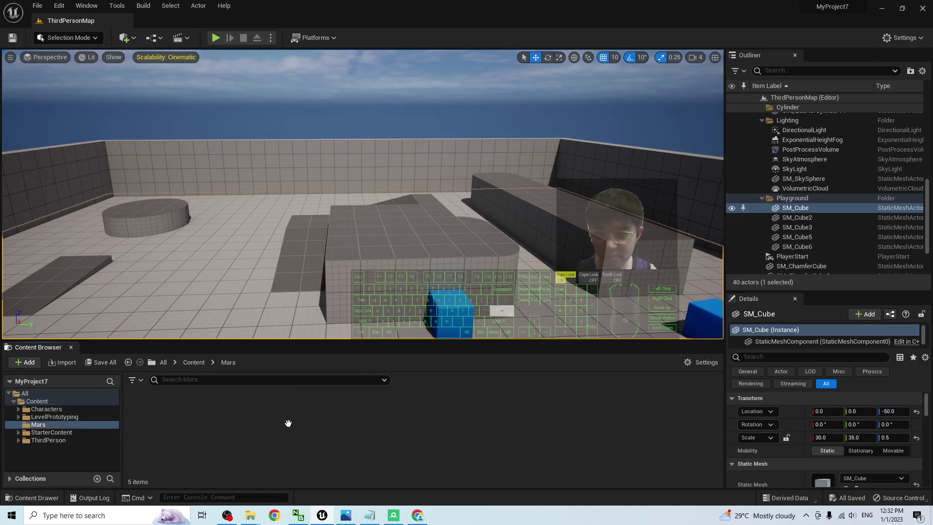
Arrange the editor and mars01 Explorer windows side by side and drag mars01.fbx into the Mars folder.
drag(445, 5, 466, 35)
drag(516, 384, 514, 444)
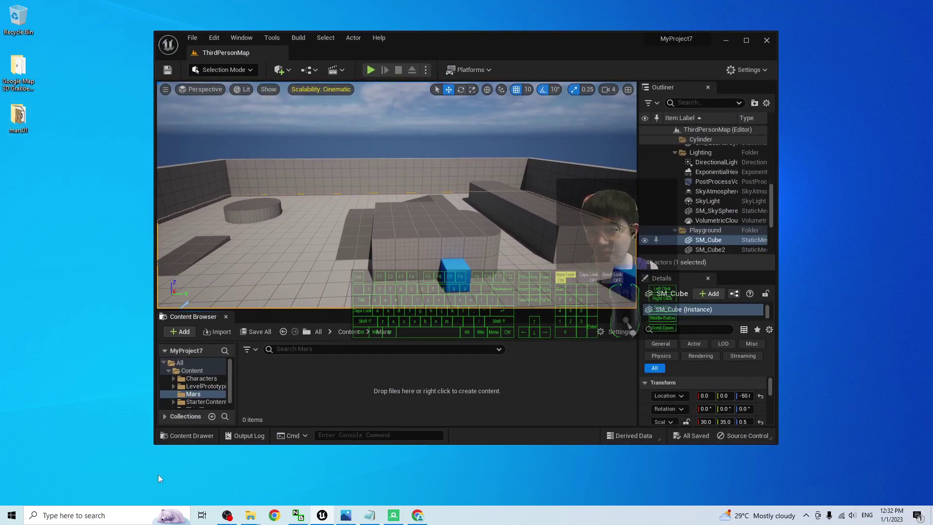
mouse_move(249, 516)
click(280, 464)
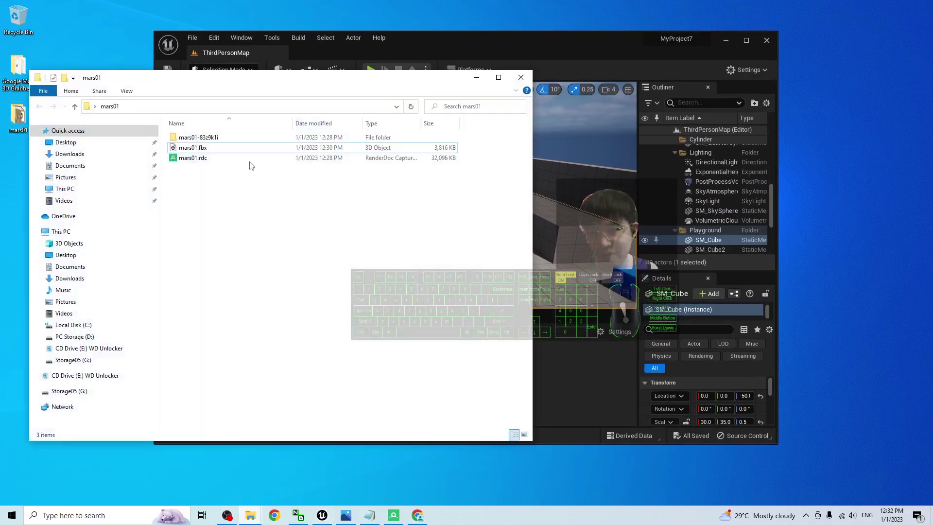
drag(253, 99, 314, 106)
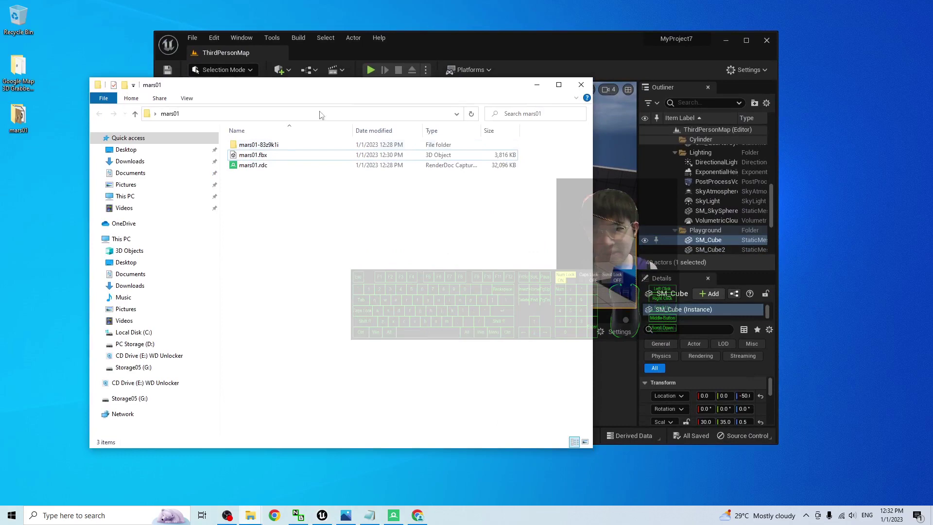
drag(590, 450, 451, 403)
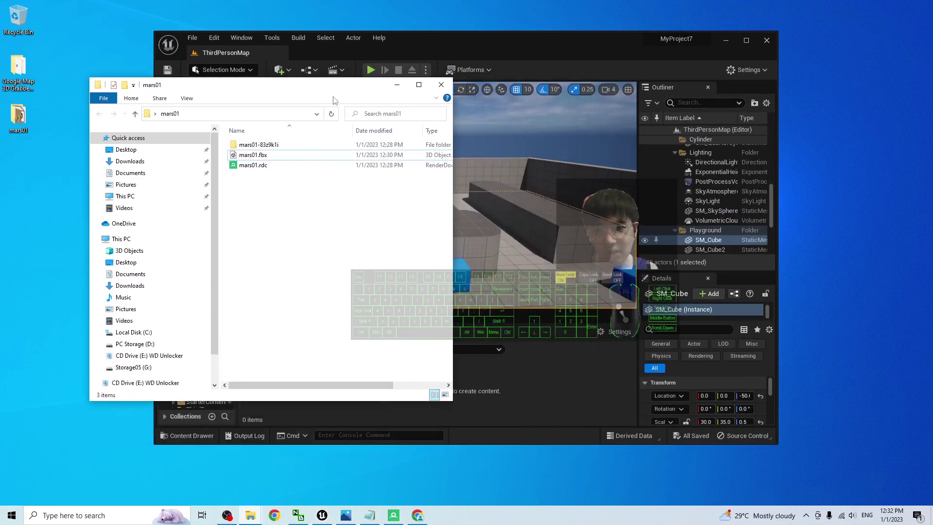
drag(326, 88, 167, 161)
drag(142, 195, 404, 356)
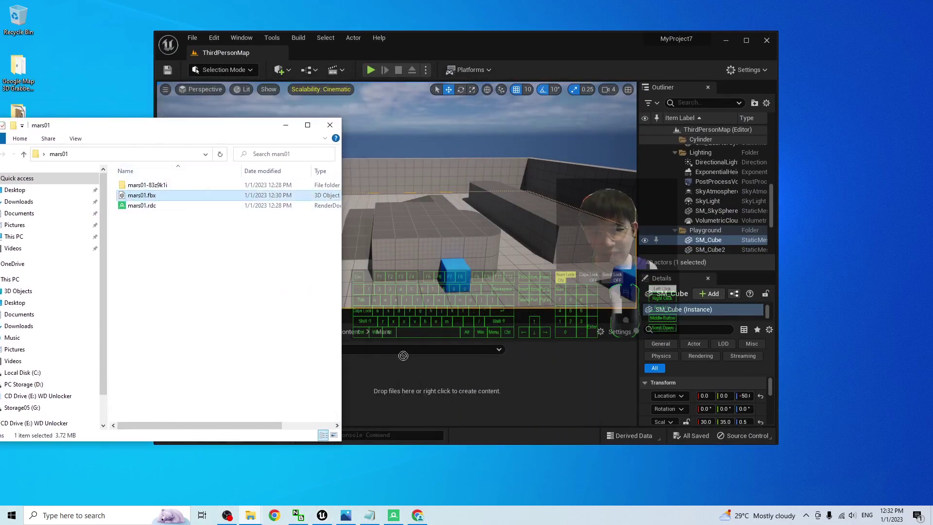
drag(405, 387, 405, 387)
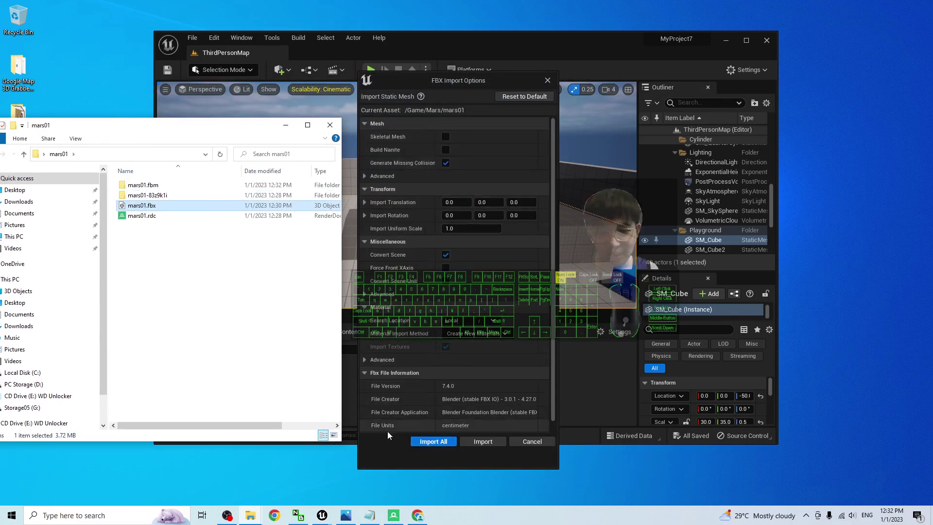
Import All with the current FBX settings, then maximize the editor to view the mars01 assets.
click(434, 442)
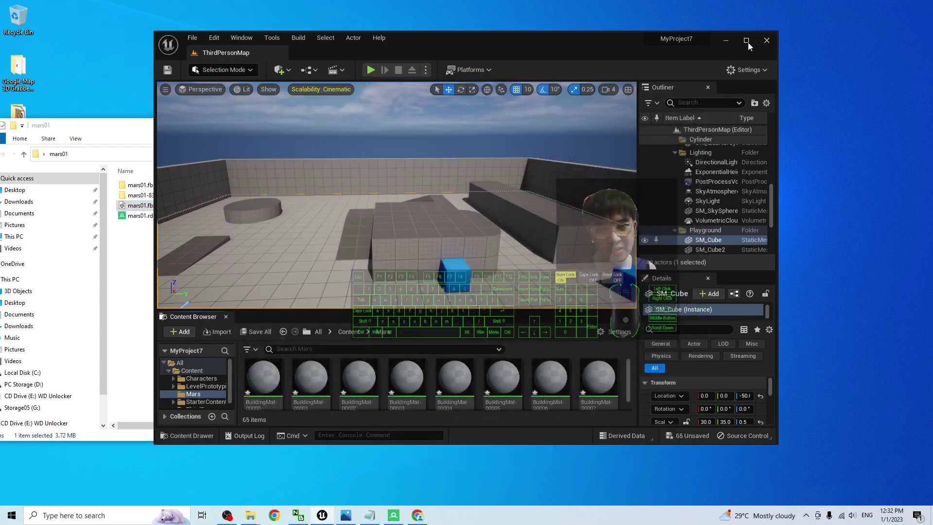
click(747, 40)
drag(716, 412, 718, 436)
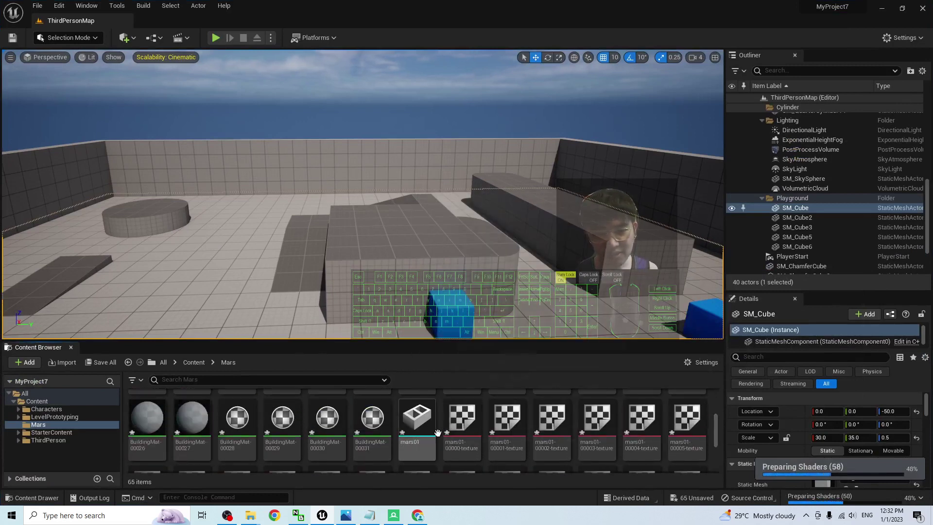
mouse_move(428, 425)
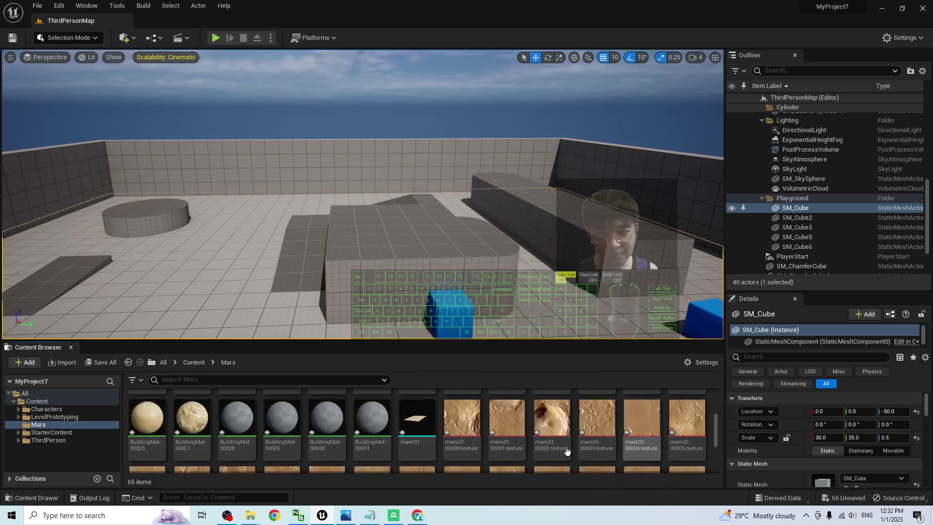
Open mars01 in the Static Mesh Editor and fly the preview camera around the crater.
double_click(411, 420)
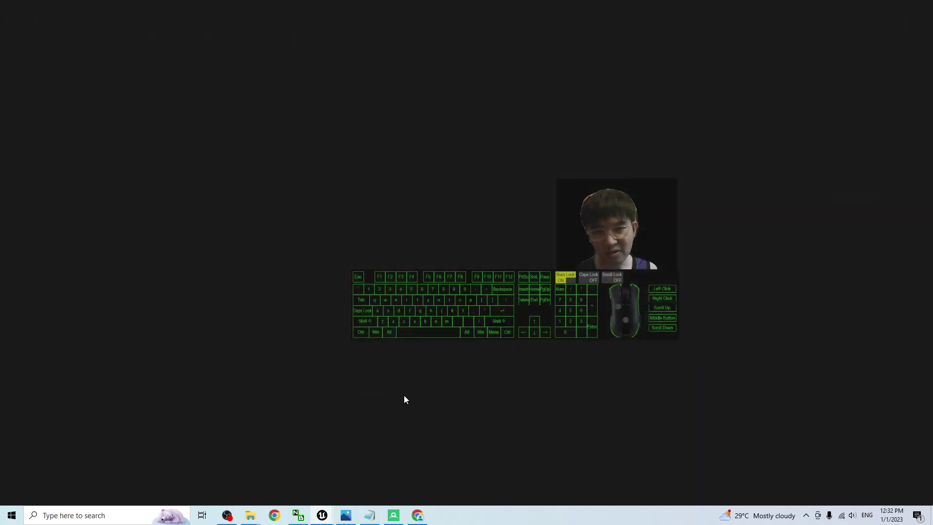
scroll(476, 279, down, 3)
scroll(449, 307, up, 3)
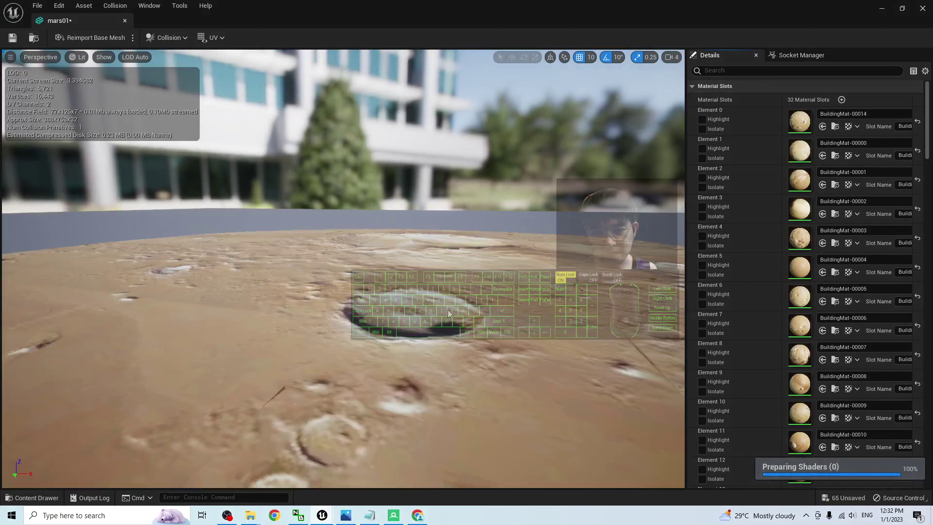
scroll(451, 312, down, 5)
key(w)
key(d)
right_drag(551, 309, 515, 335)
key(s)
key(a)
key(w)
key(d)
key(s)
key(a)
key(w)
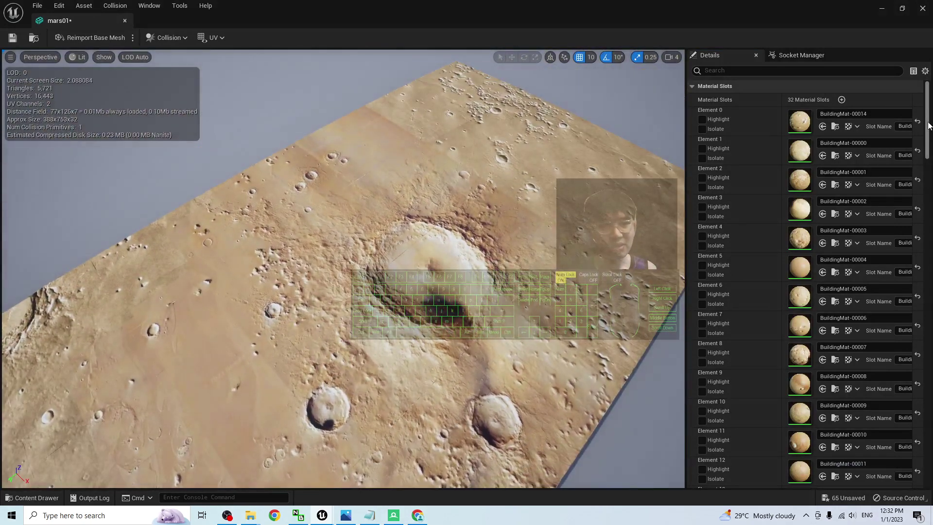
Set Collision Complexity to Use Complex Collision As Simple.
drag(928, 125, 920, 343)
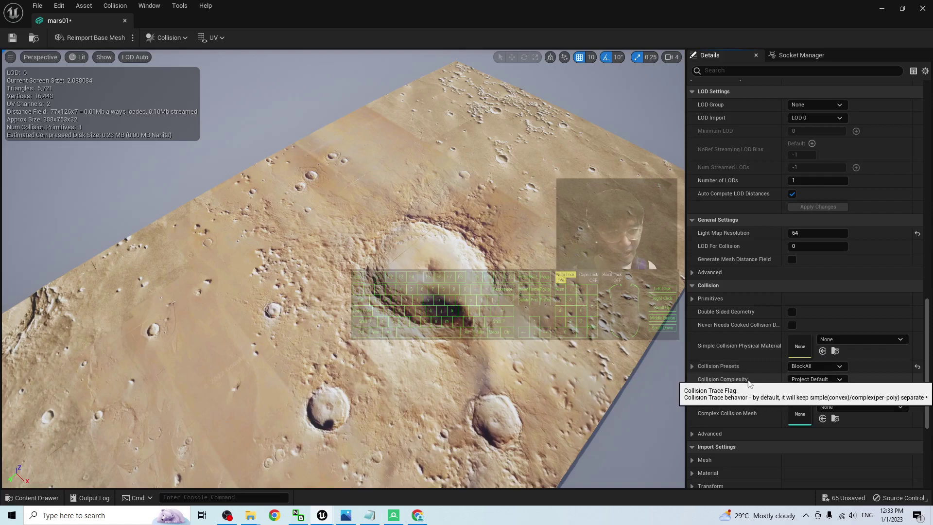
click(822, 380)
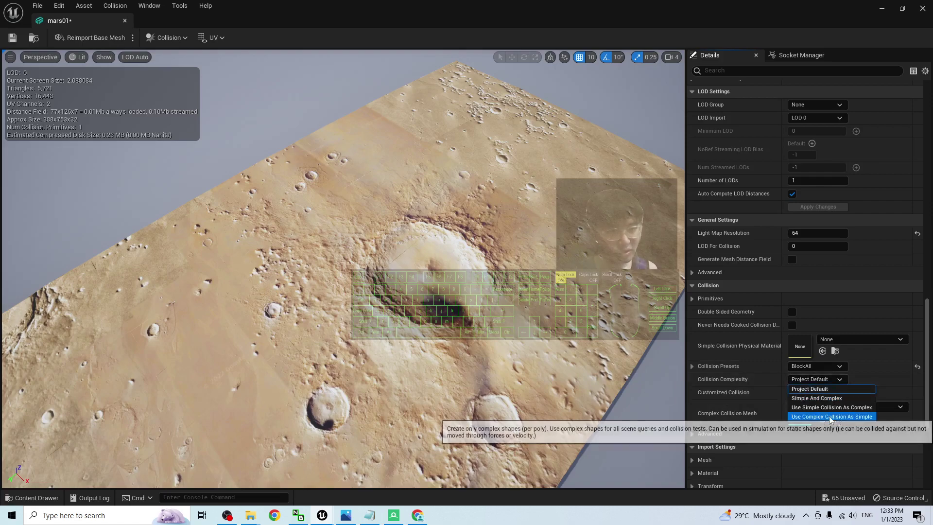
click(852, 419)
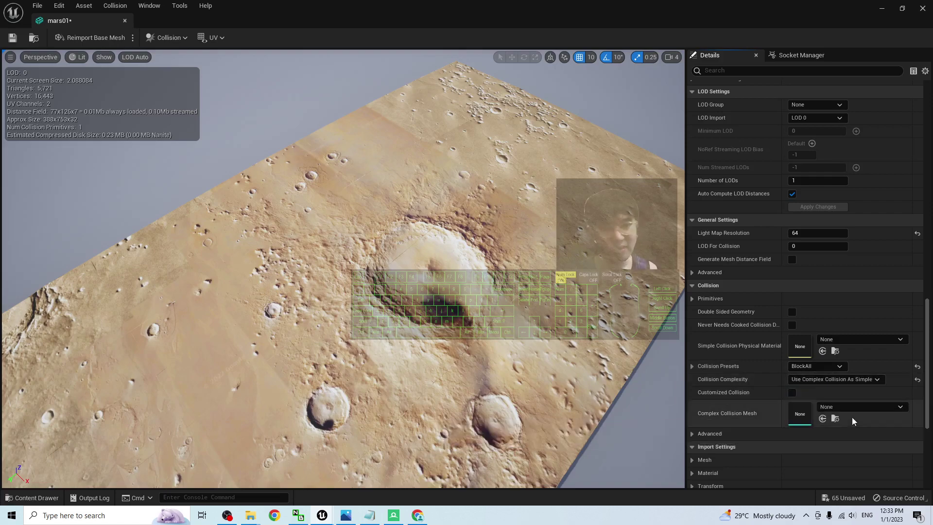
Place the mars01 terrain into the ThirdPersonMap level and bring the view to it.
click(924, 8)
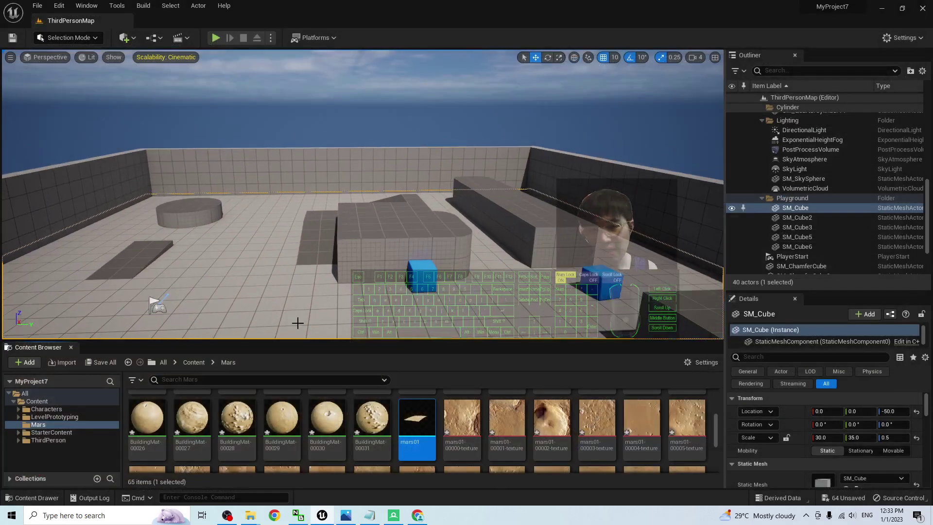
drag(457, 409, 455, 213)
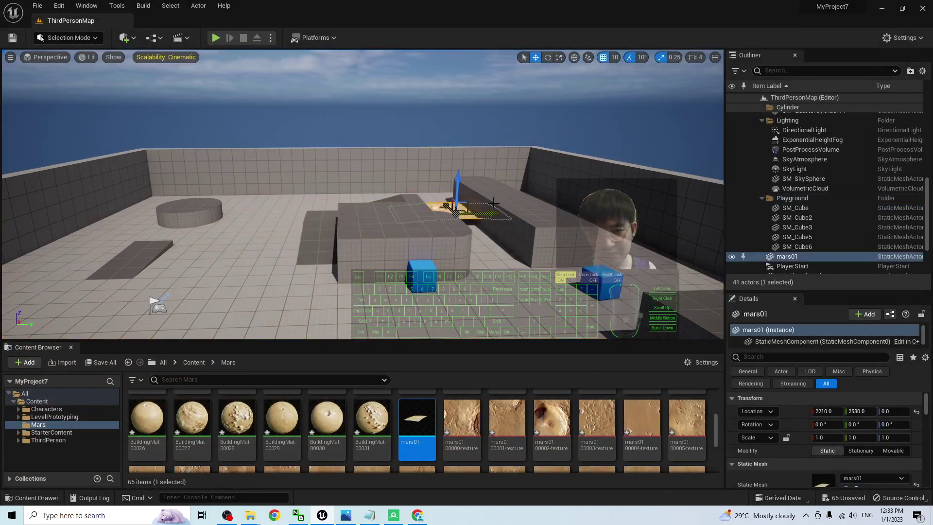
scroll(494, 203, down, 2)
right_drag(493, 203, 498, 180)
key(w)
Scale the terrain to 3.25 and move it to location 2590, 2580, -60.
key(e)
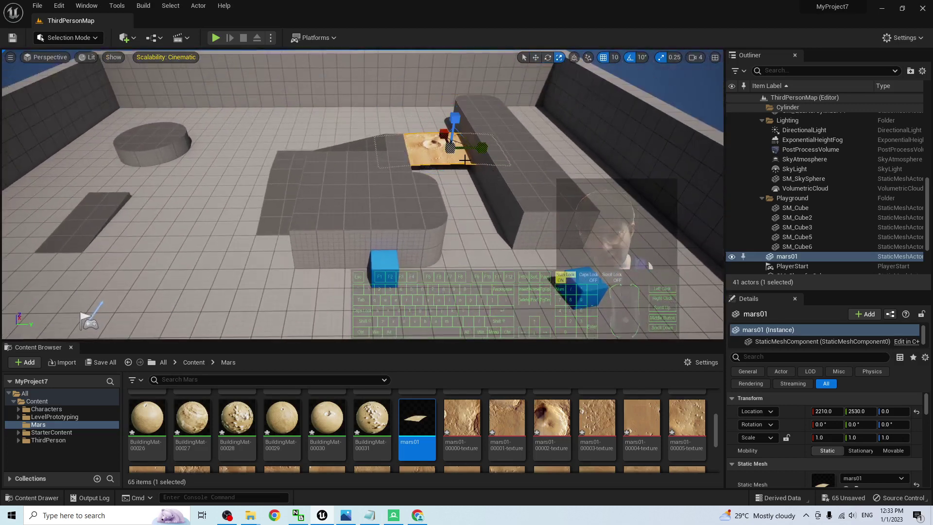
drag(449, 149, 481, 141)
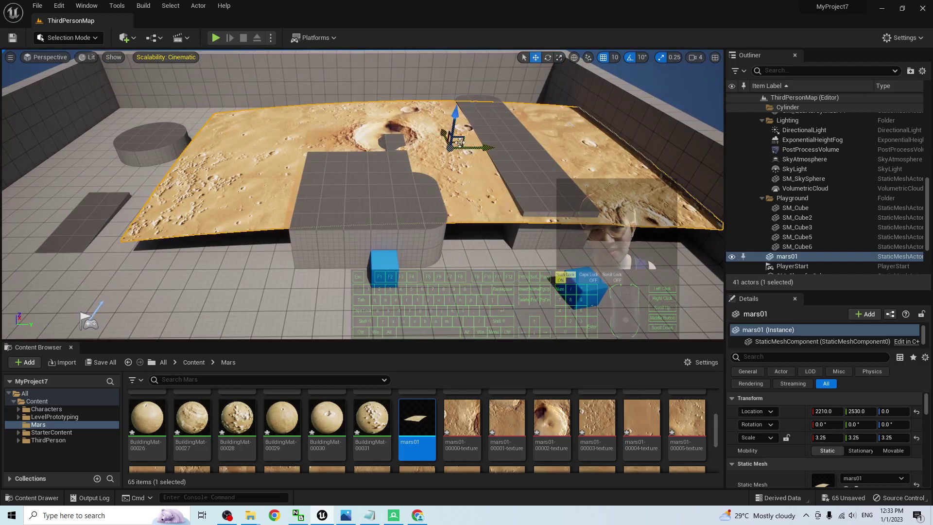
drag(460, 143, 456, 98)
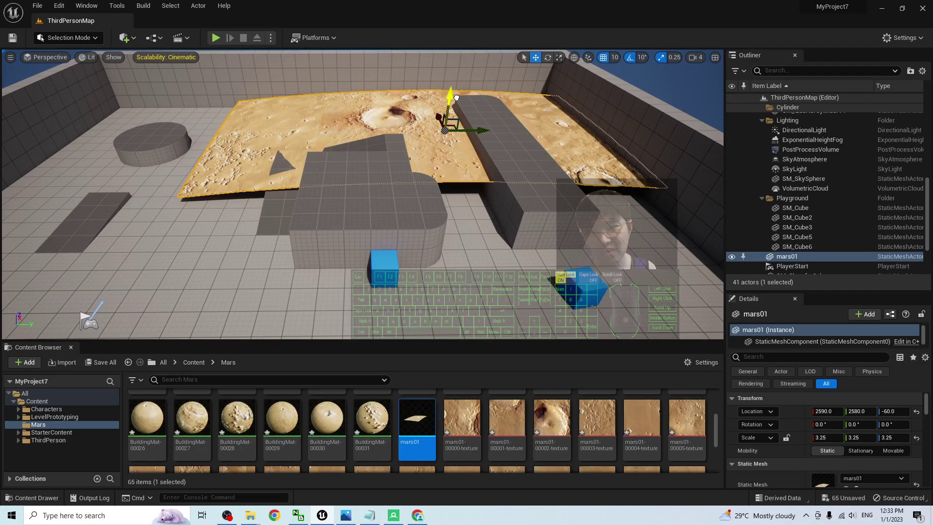
Play the level, running and jumping the character onto the Mars crater terrain.
click(217, 37)
key(w)
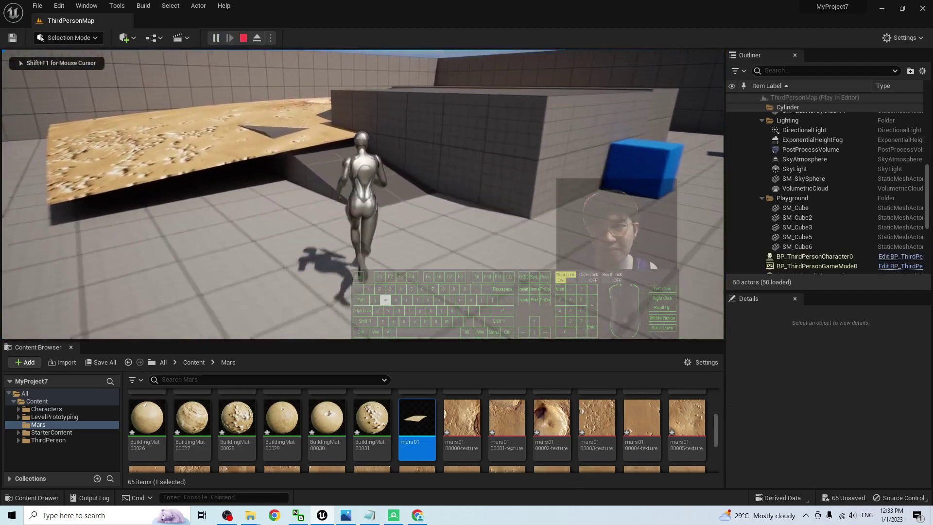
key(a)
key(space)
key(w)
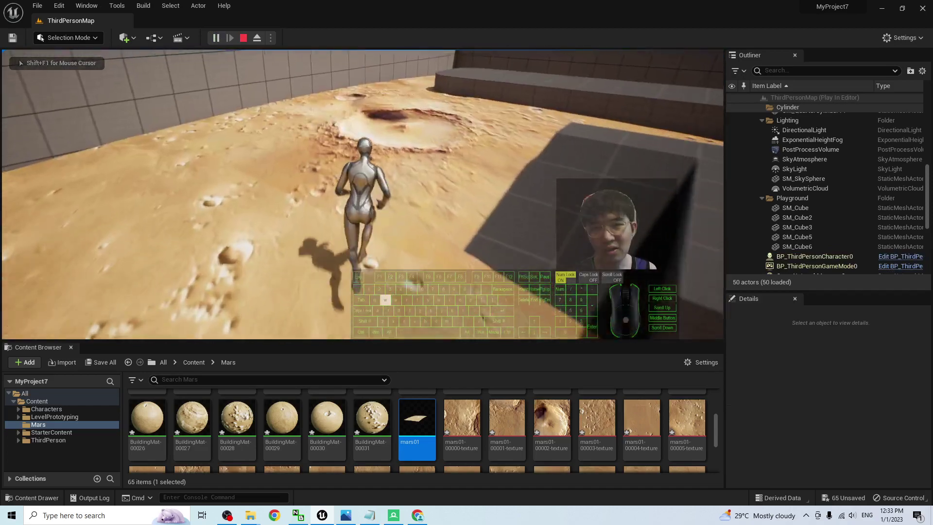
key(a)
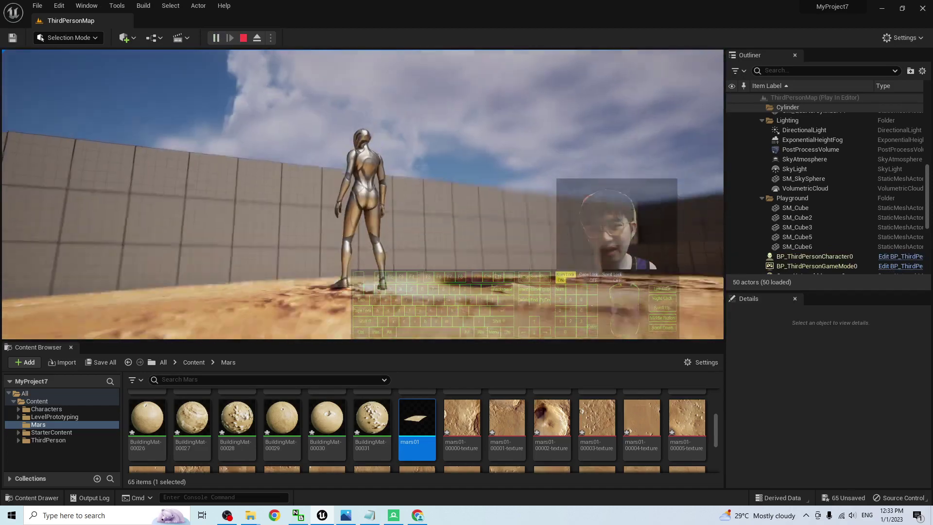
key(a)
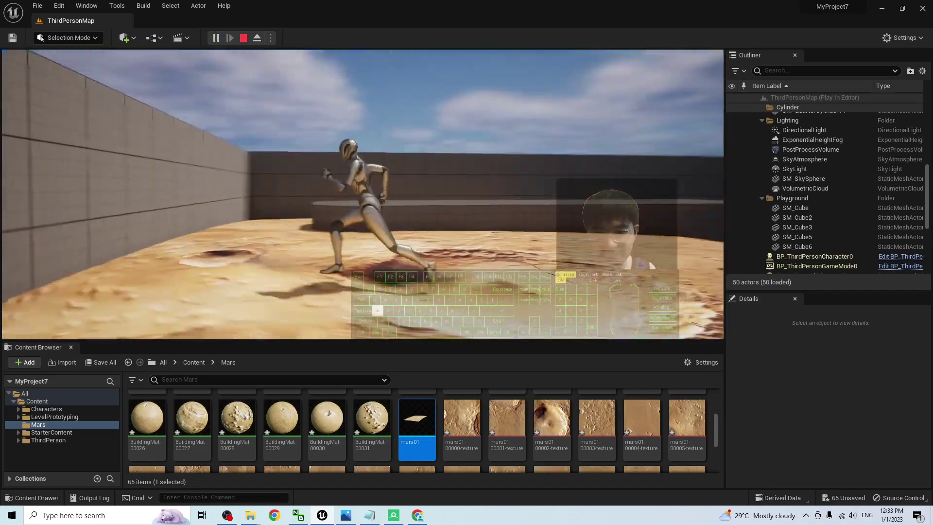
key(d)
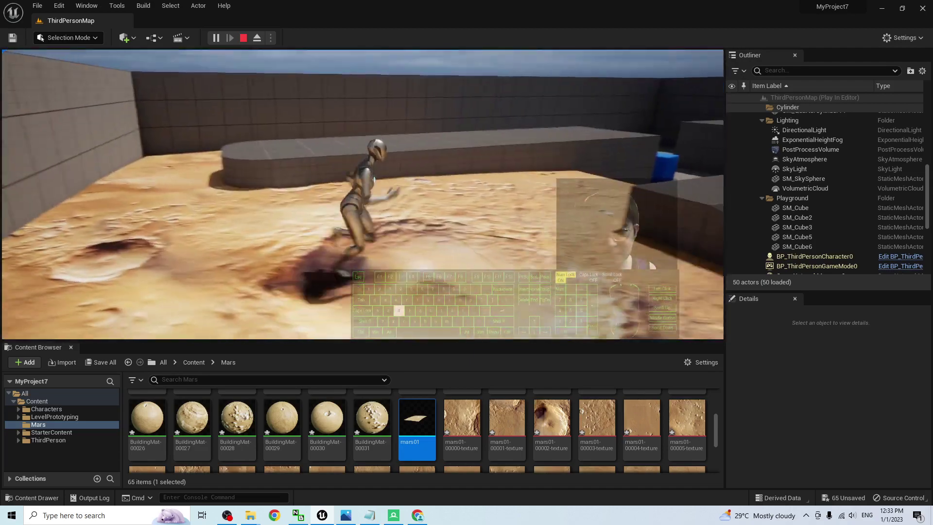
Keep running and leaping across the craters, stop with Esc, then show cover.jpg in Photos.
key(s)
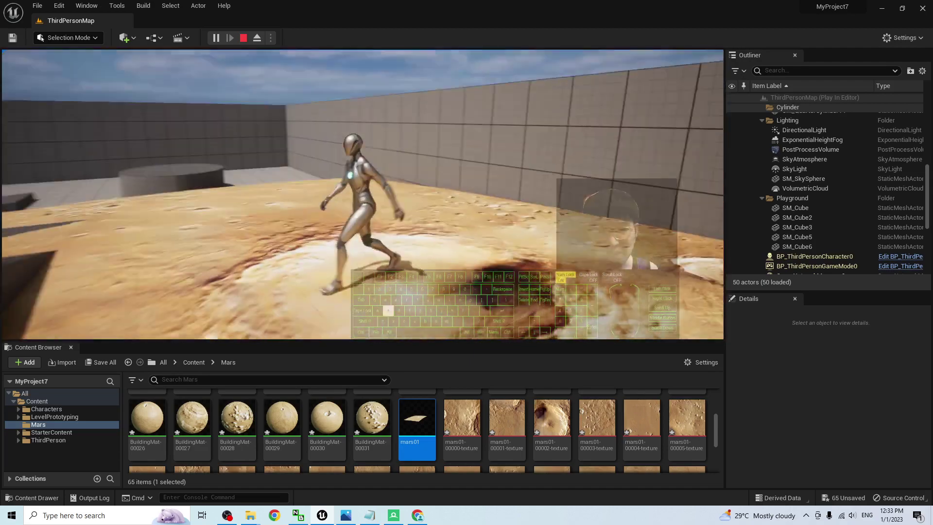
key(s)
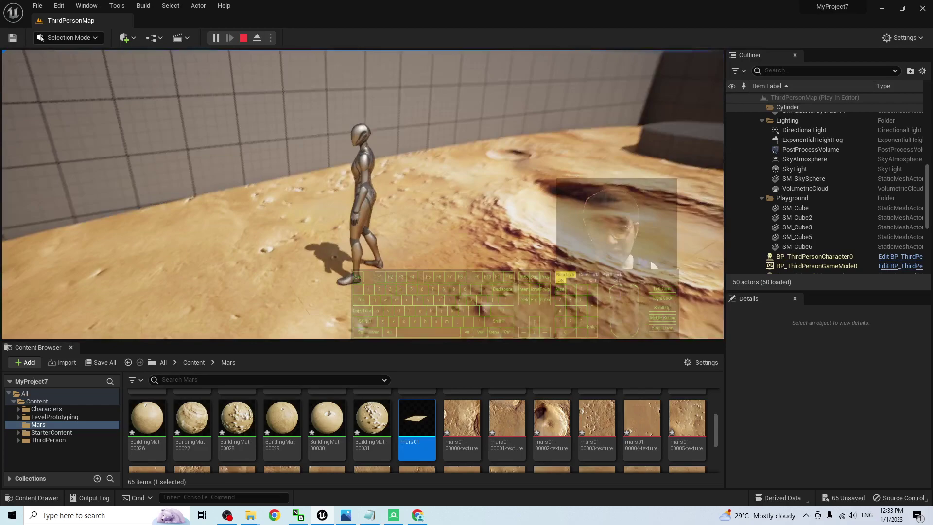
key(w)
key(d)
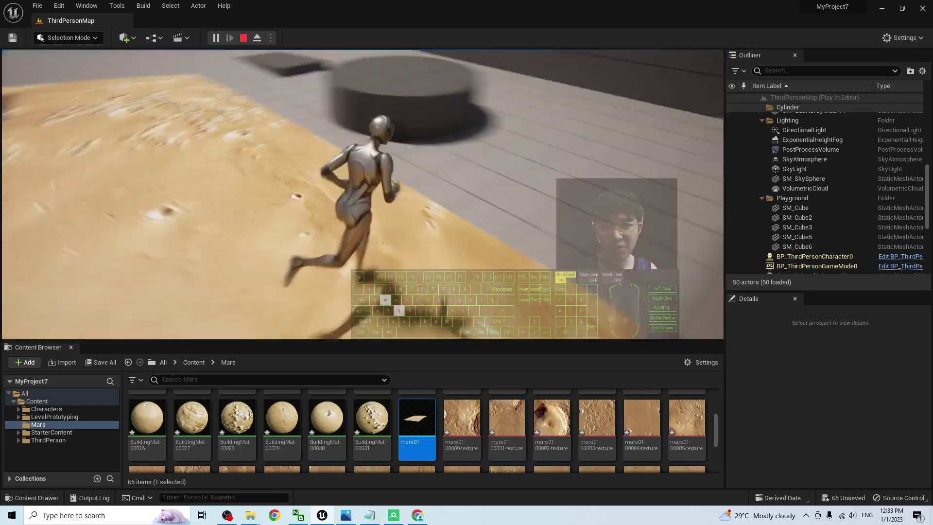
key(s)
key(w)
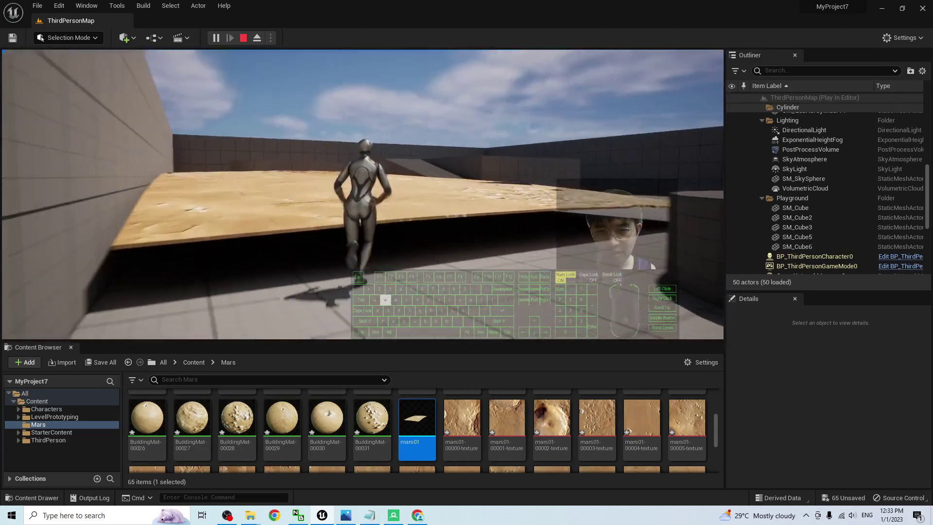
key(space)
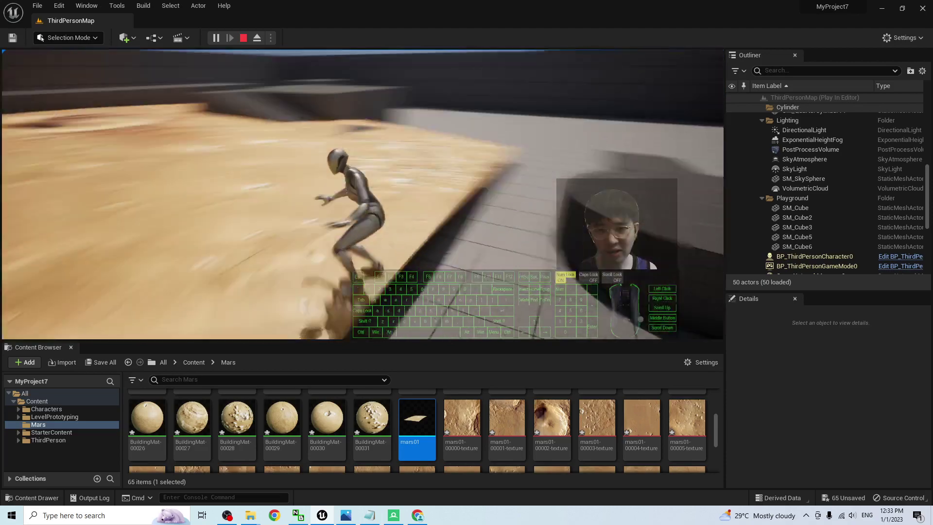
key(w)
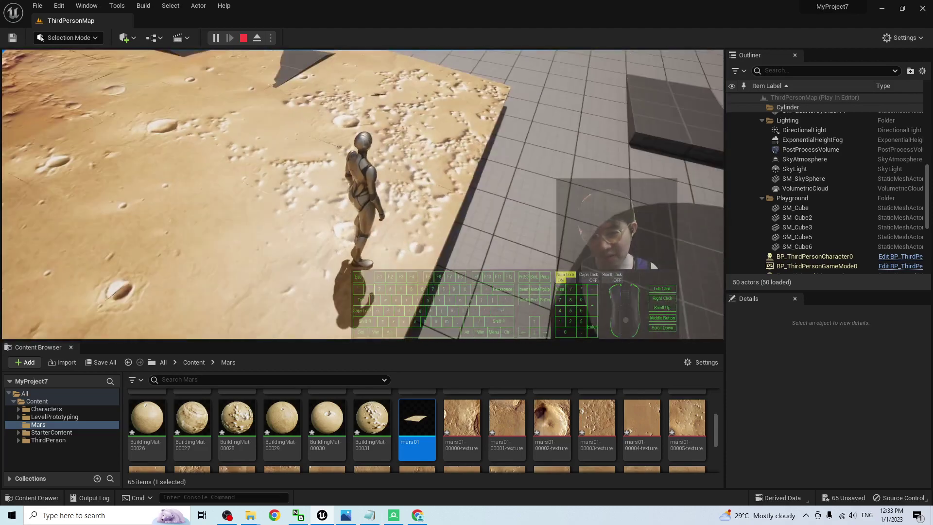
key(Escape)
click(345, 518)
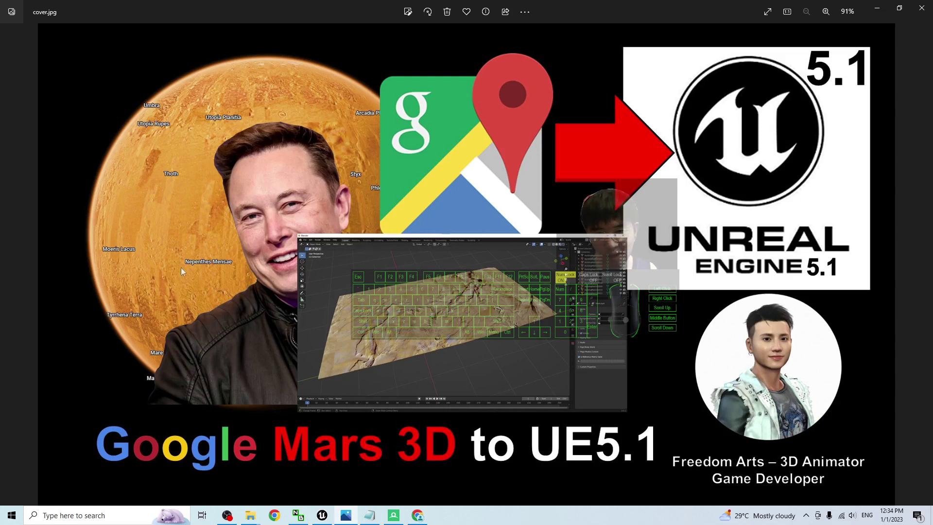
Play-test the level again, running and jumping the character across the Mars terrain onto a grey block.
click(322, 516)
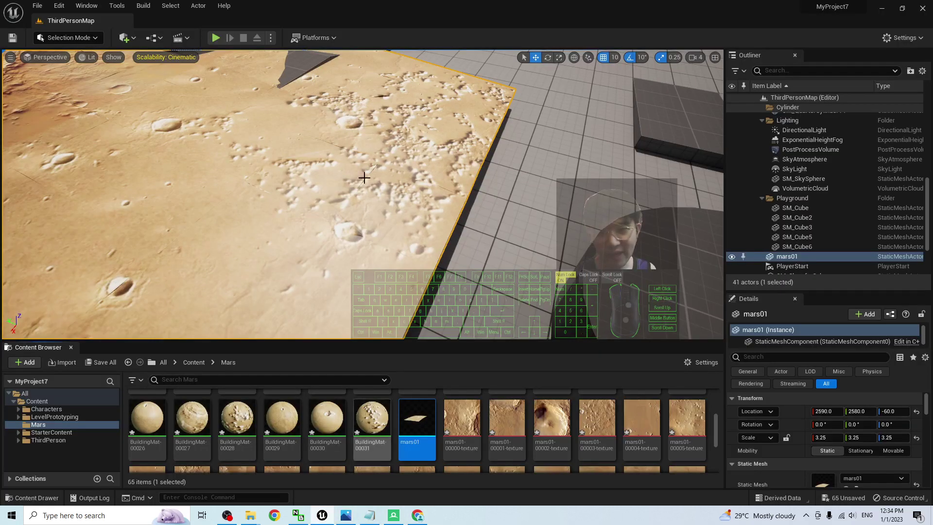
click(216, 37)
key(w)
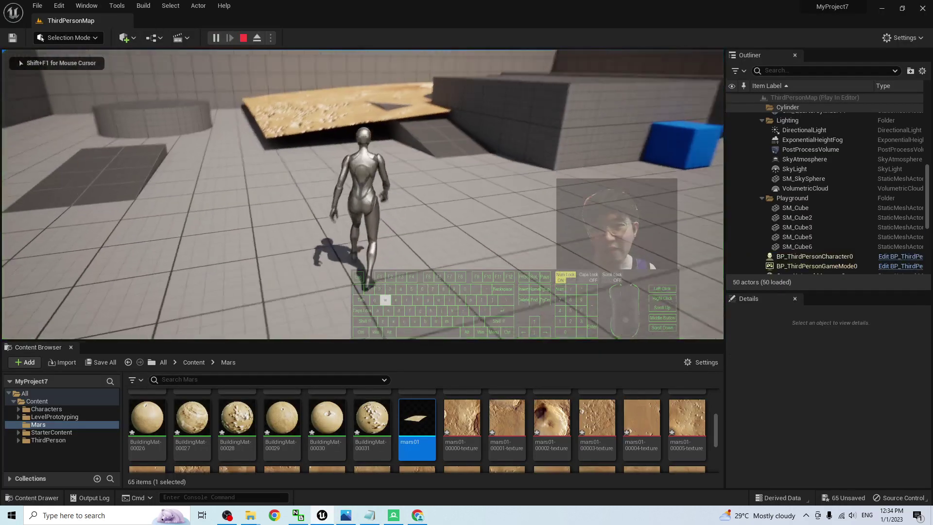
key(space)
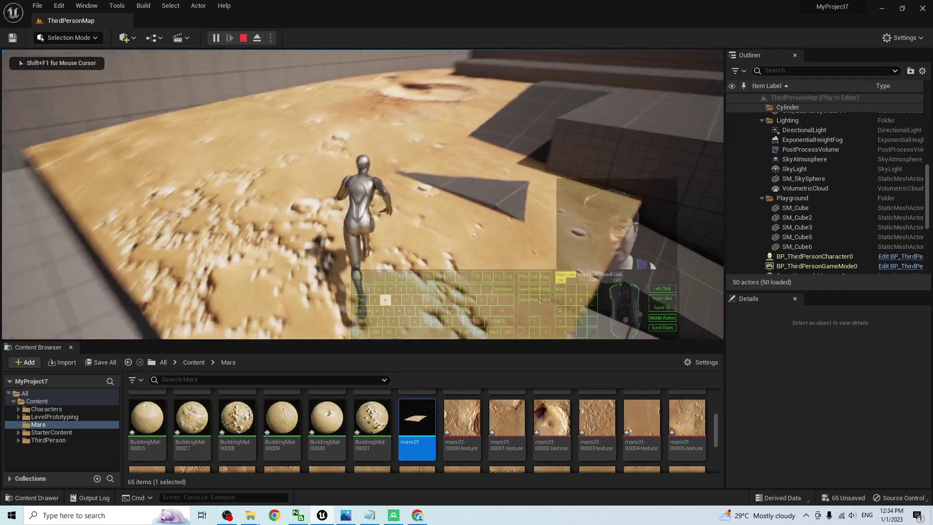
key(a)
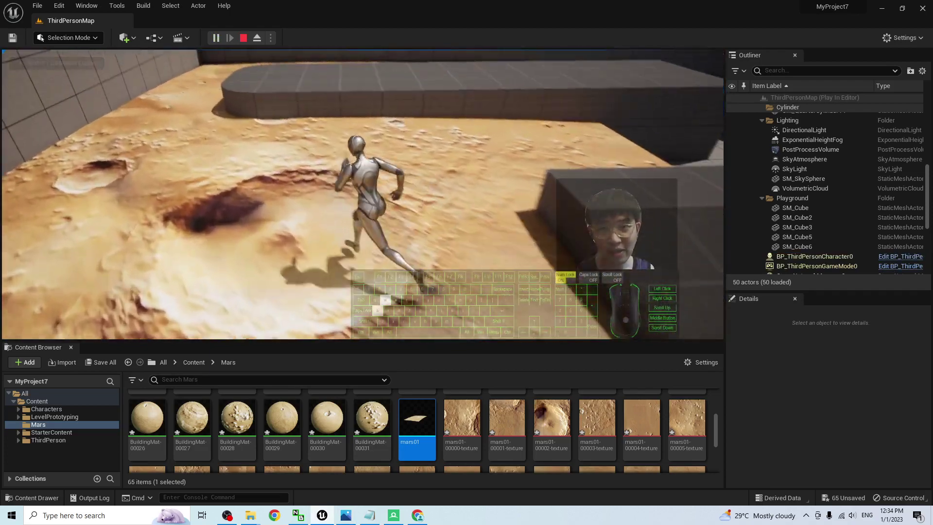
key(space)
key(a)
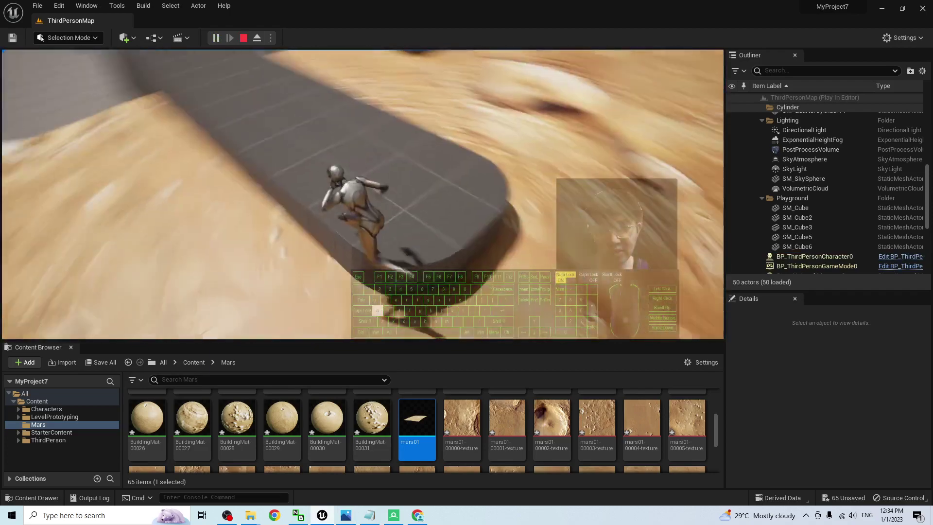
key(w)
key(space)
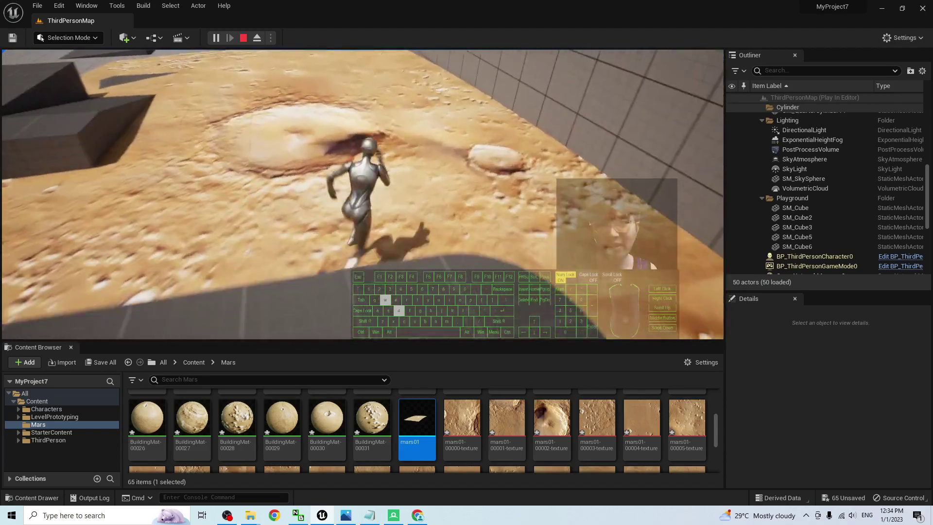
Run the character across the crater and blocks, end the play session, then bring up OBS Studio.
key(w)
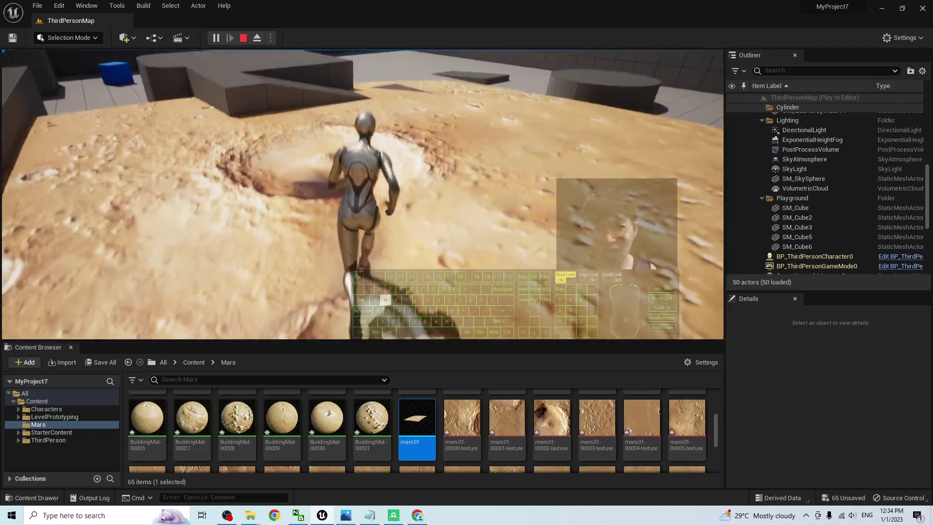
key(w)
key(space)
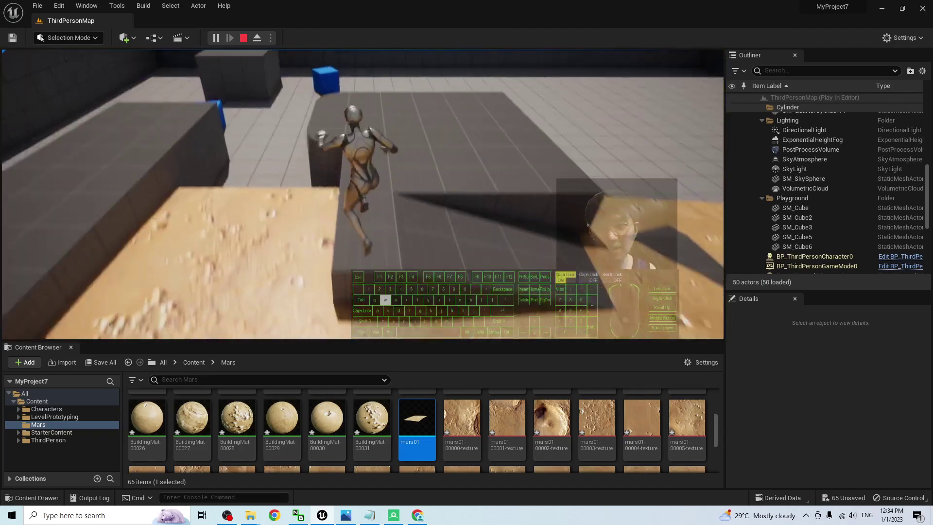
key(s)
key(w)
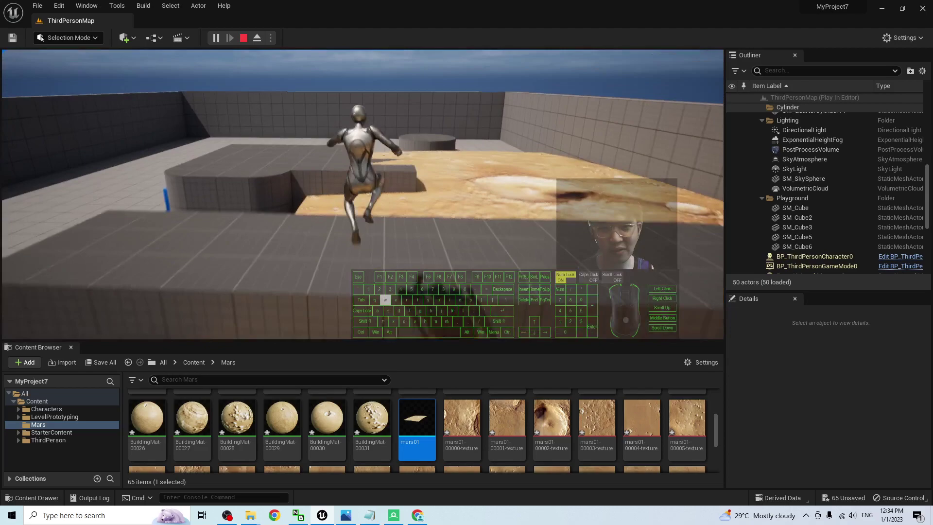
key(w)
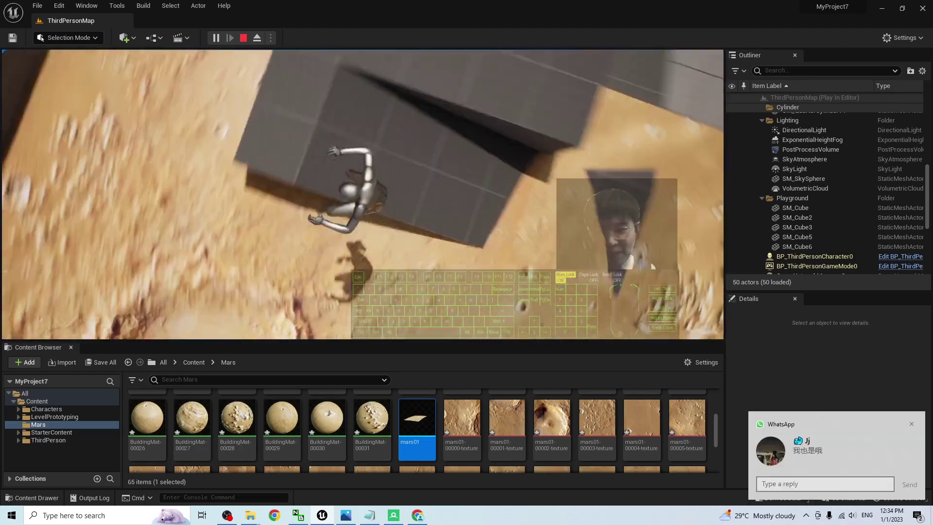
key(Escape)
click(226, 517)
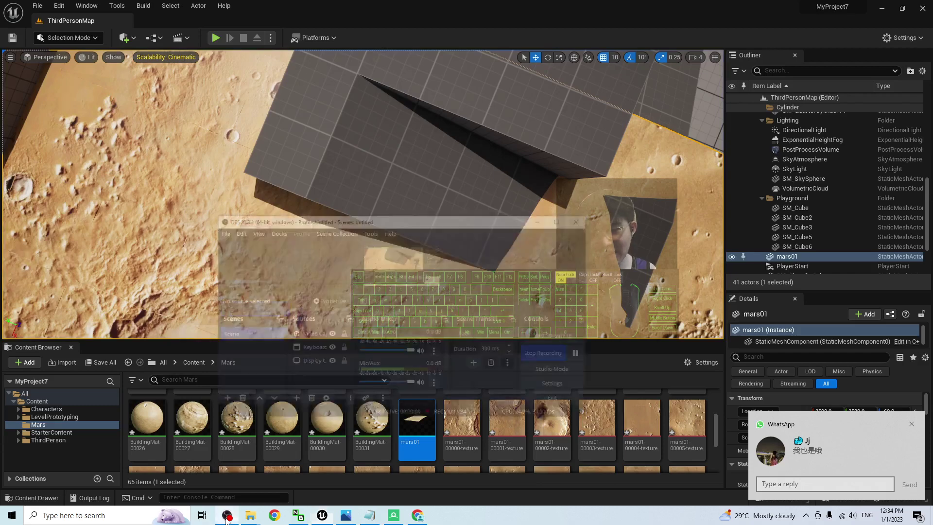